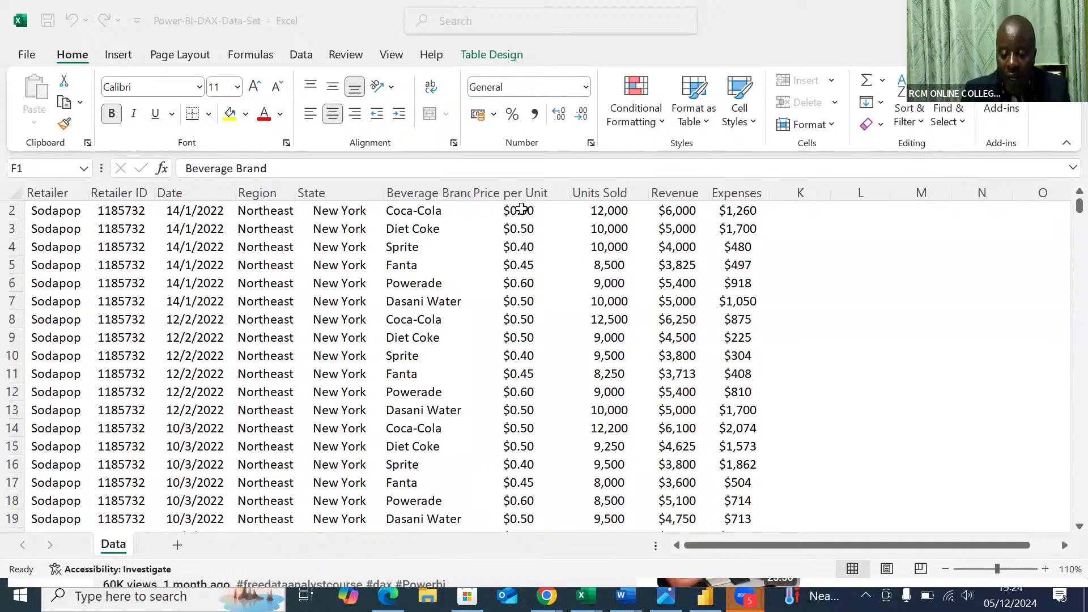
# Check how far the data extends down the Price per Unit column and return to its header.
pyautogui.click(521, 209)
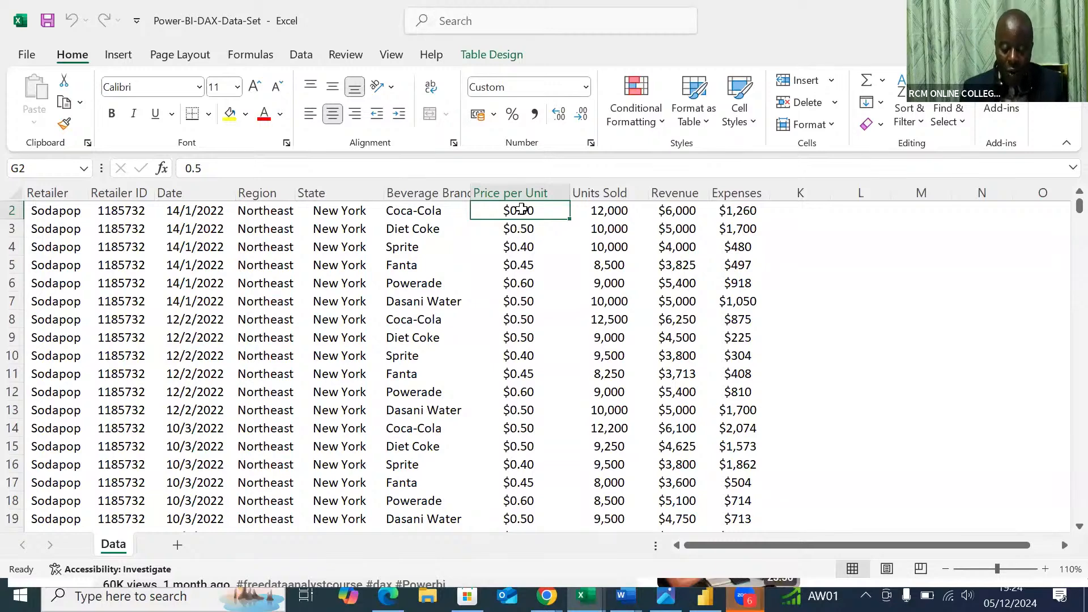
pyautogui.hotkey('ctrl', 'Down')
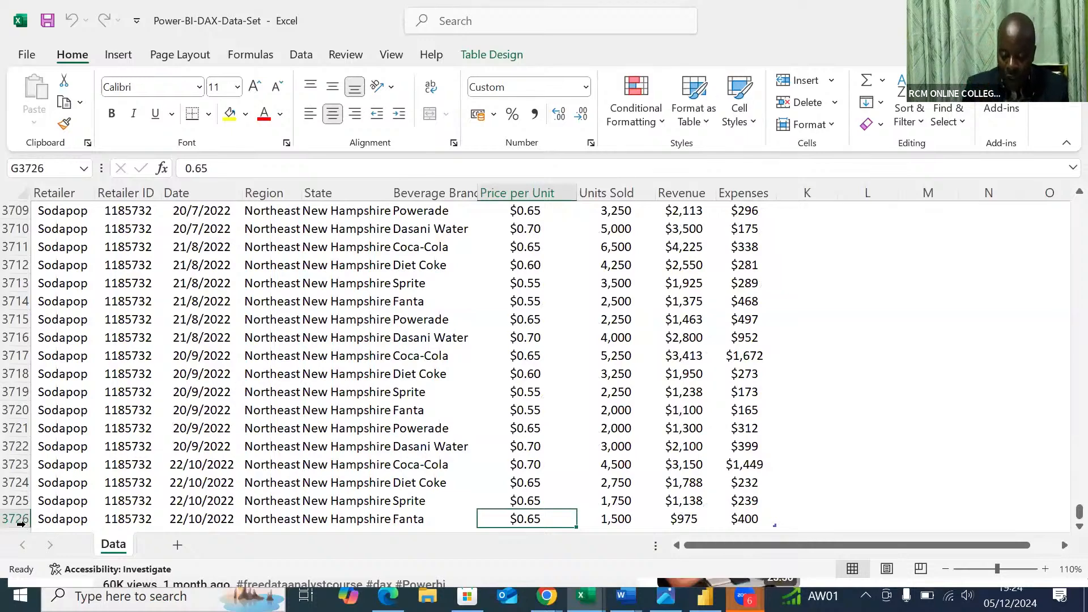
pyautogui.hotkey('ctrl', 'Up')
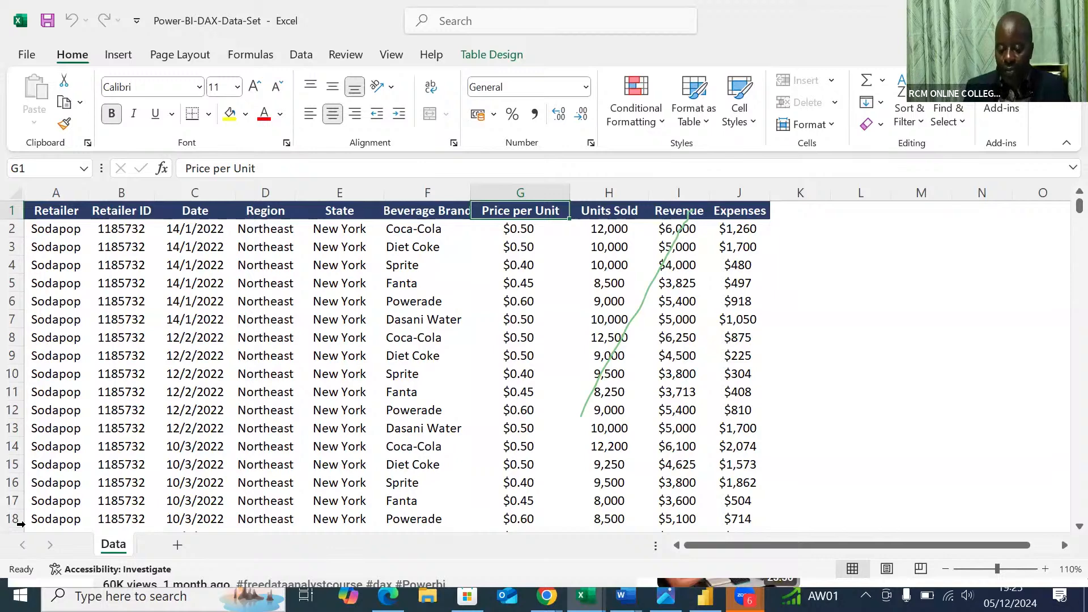
pyautogui.click(586, 36)
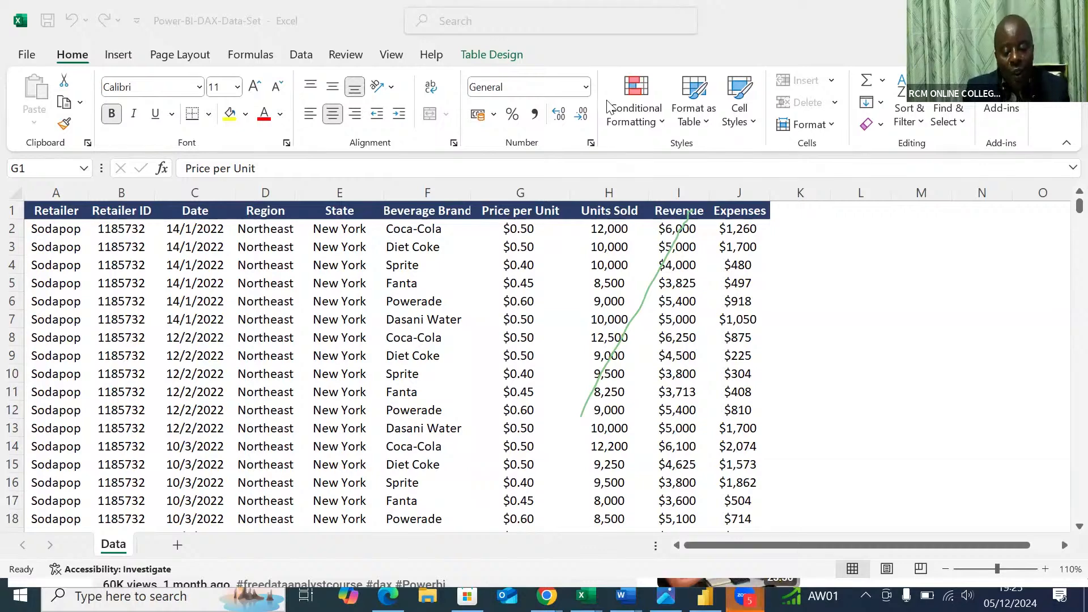
# Insert a PivotTable based on Table1 in a new worksheet.
pyautogui.click(342, 245)
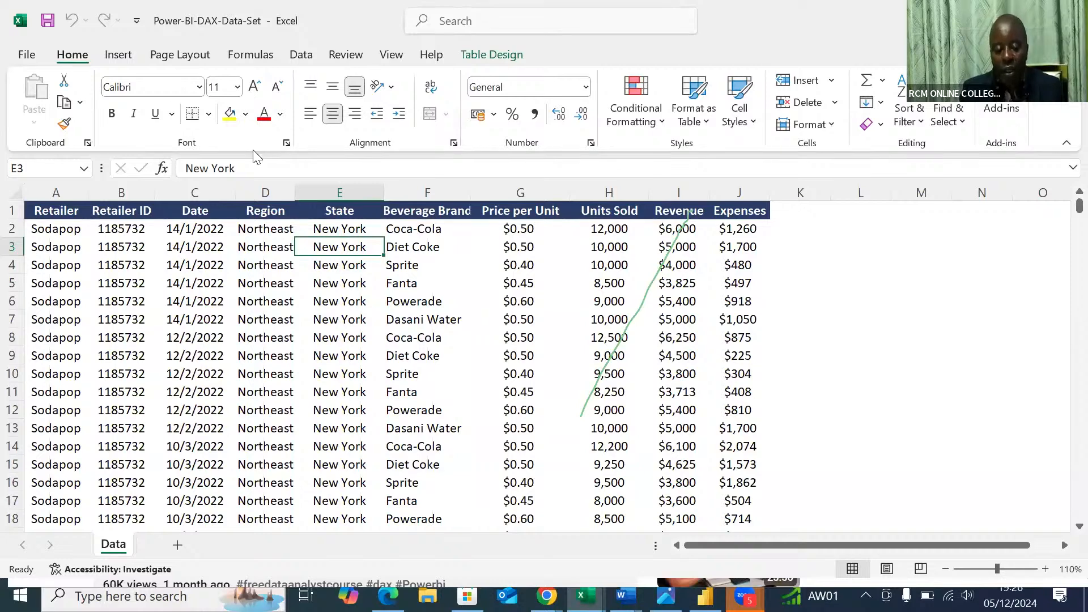
pyautogui.click(120, 54)
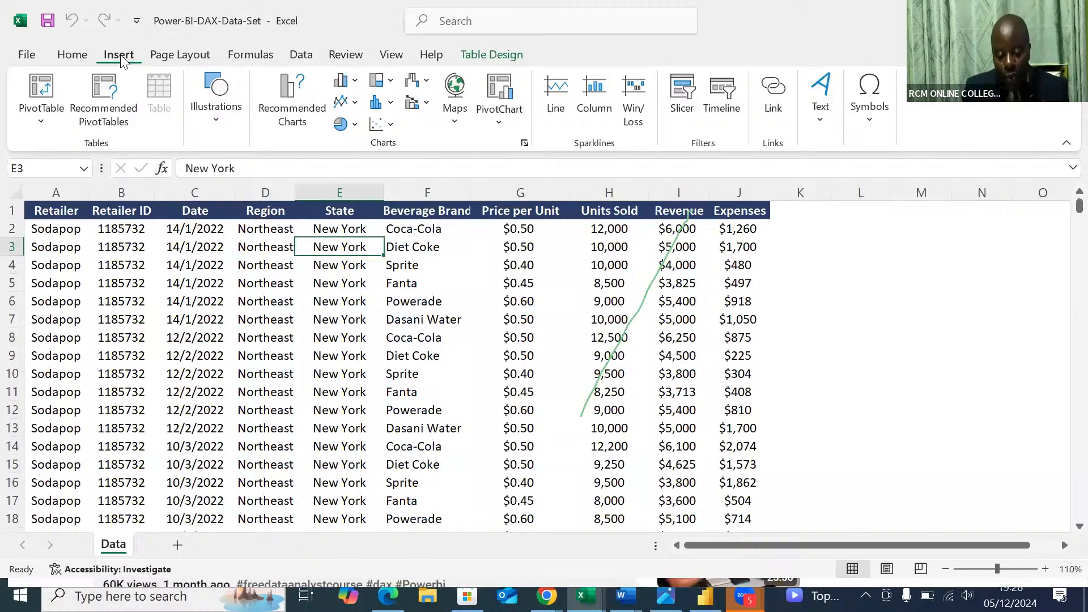
pyautogui.click(36, 90)
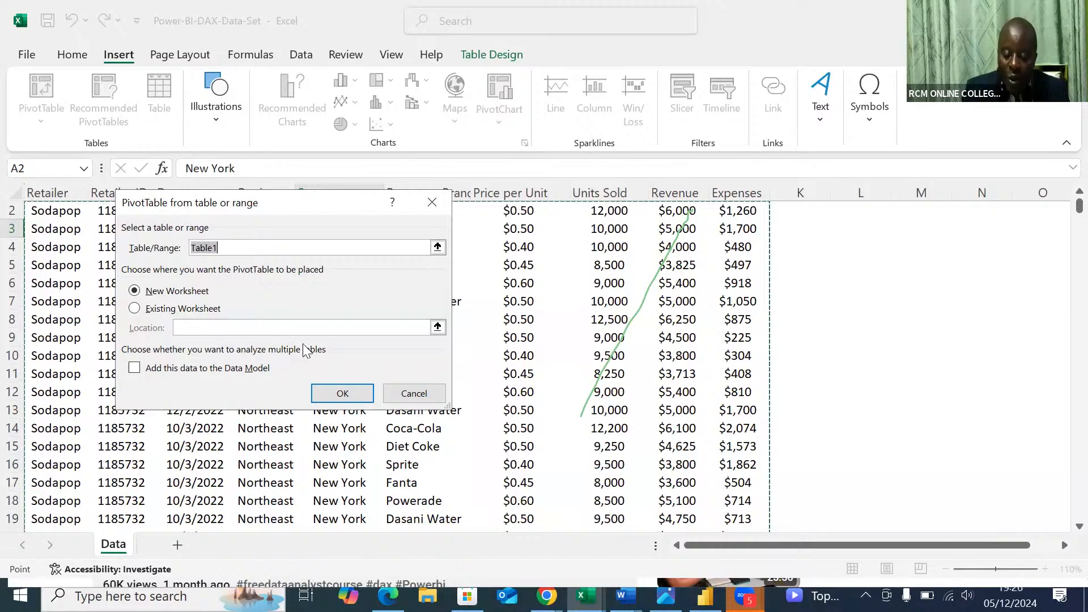
pyautogui.click(323, 393)
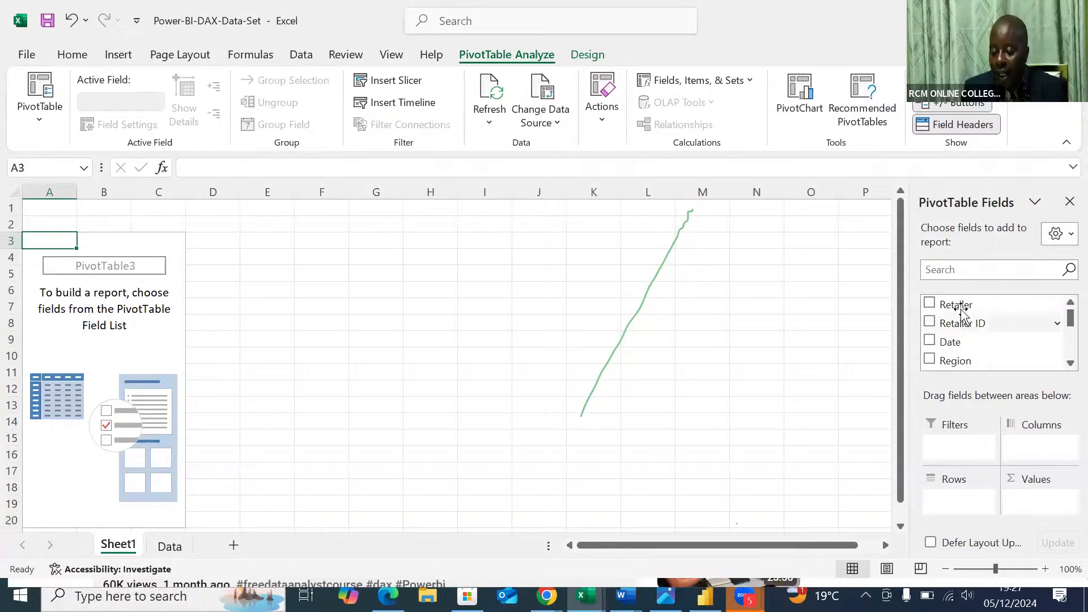
# Lay out the PivotTable with Beverage Brand as rows and the sums of Units Sold and Revenue as values.
pyautogui.click(1066, 364)
pyautogui.click(1066, 364)
pyautogui.click(1066, 364)
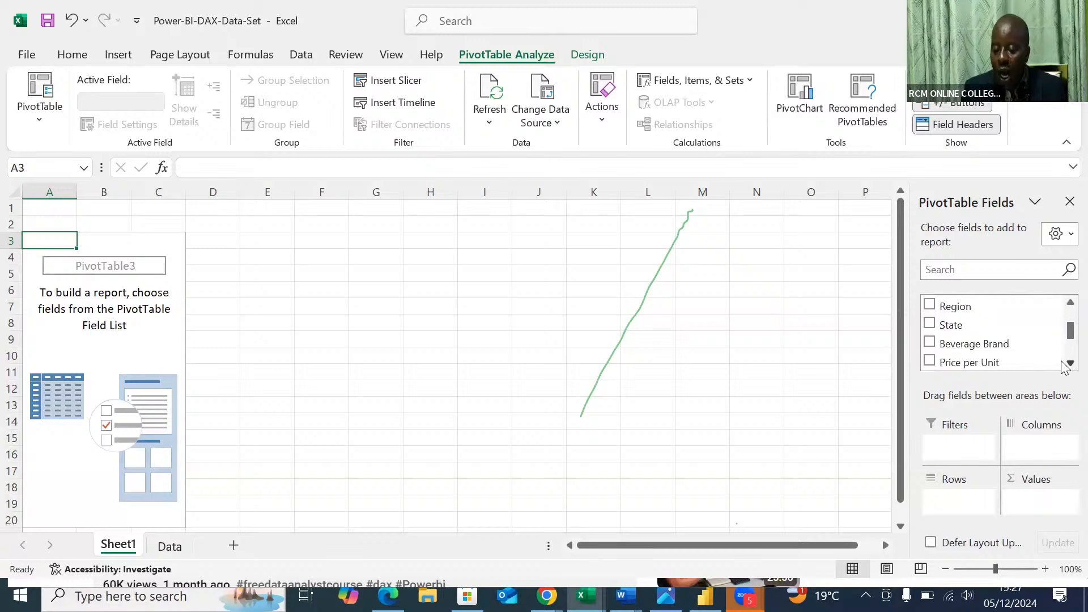
pyautogui.click(1066, 365)
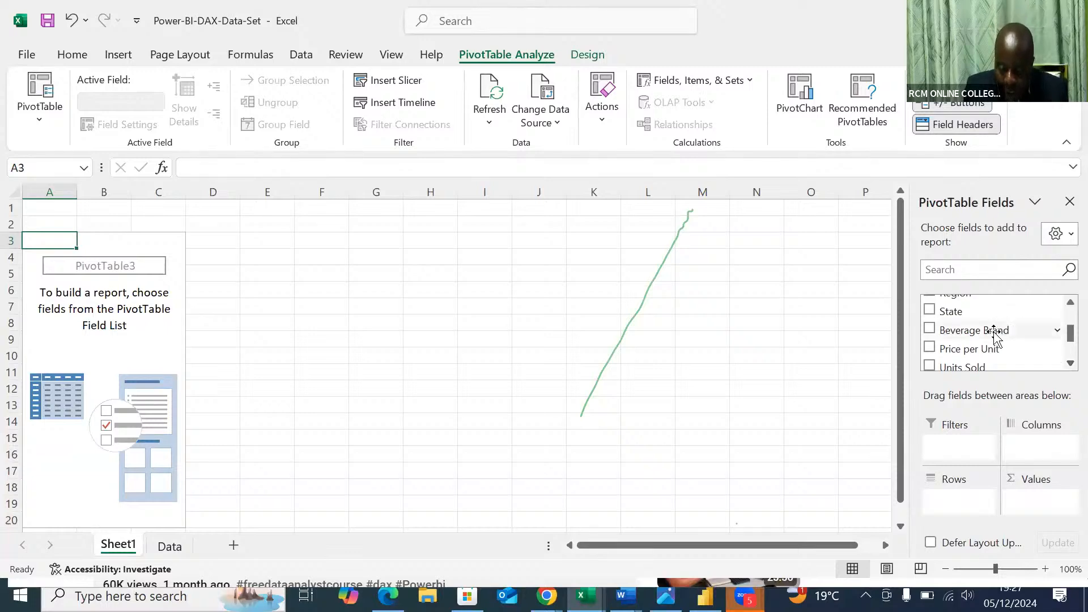
pyautogui.moveTo(995, 334); pyautogui.dragTo(979, 510)
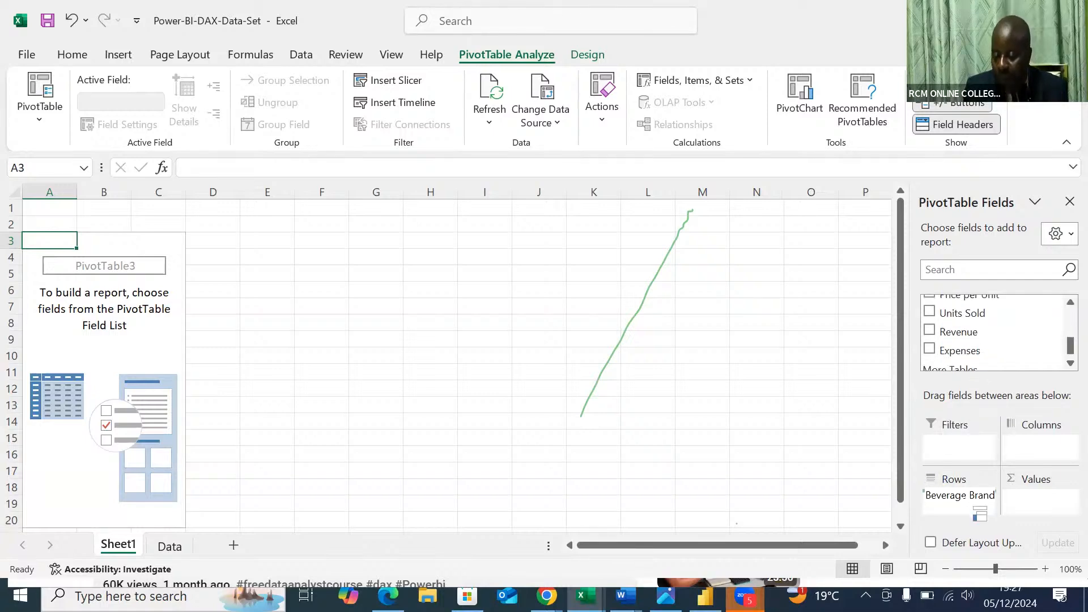
pyautogui.moveTo(979, 510); pyautogui.dragTo(959, 498)
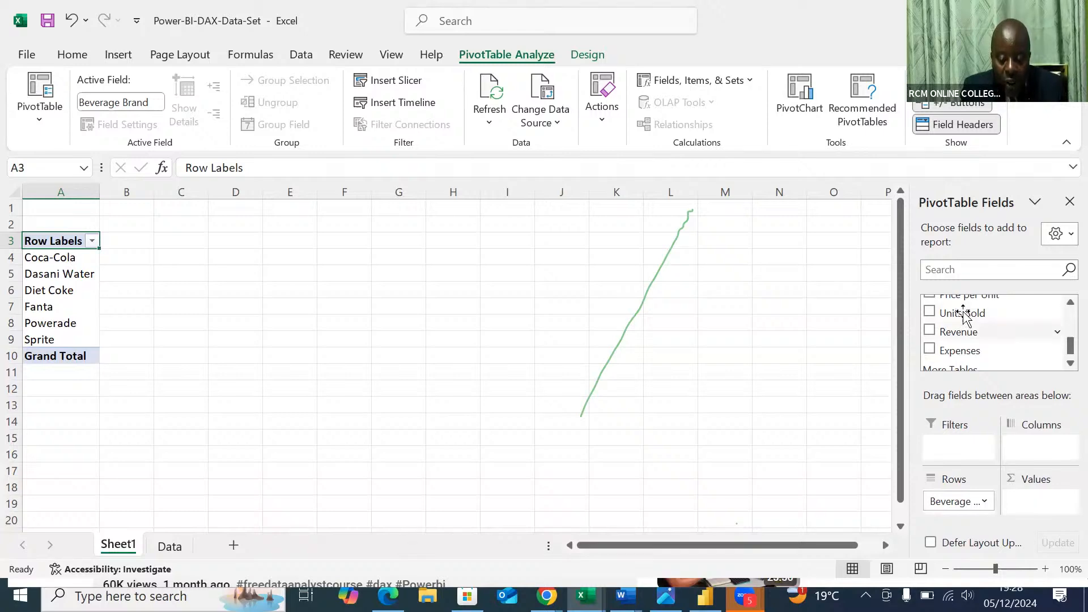
pyautogui.moveTo(965, 316); pyautogui.dragTo(1032, 503)
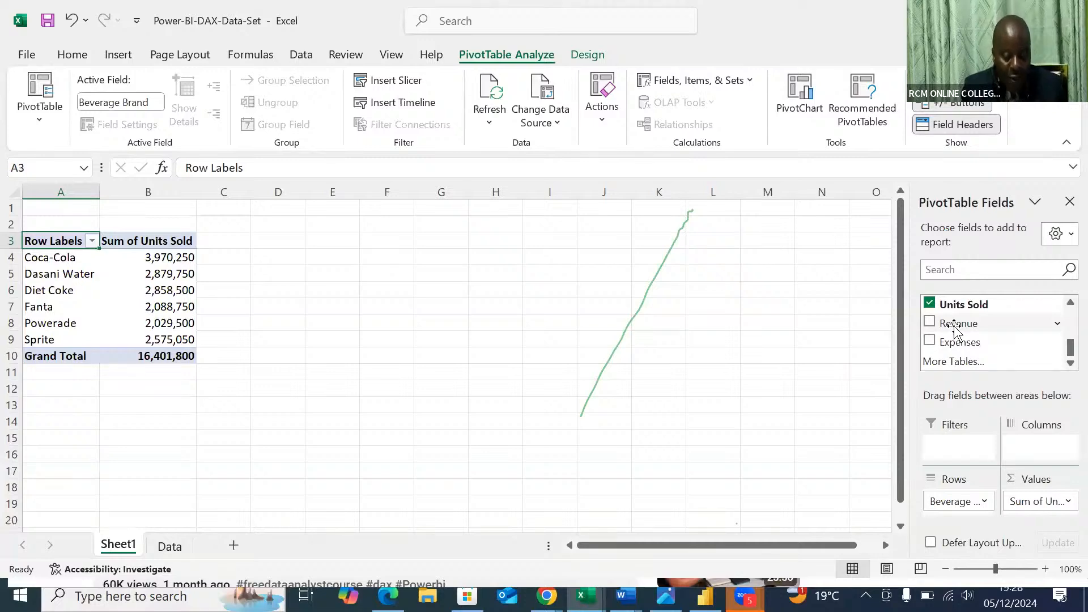
pyautogui.moveTo(954, 327); pyautogui.dragTo(1032, 510)
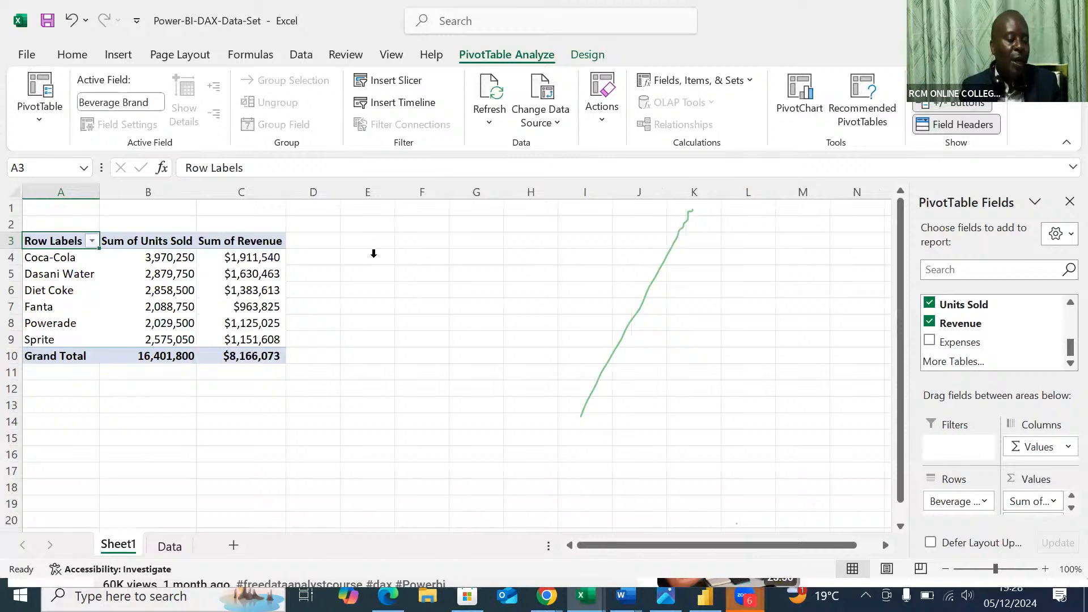
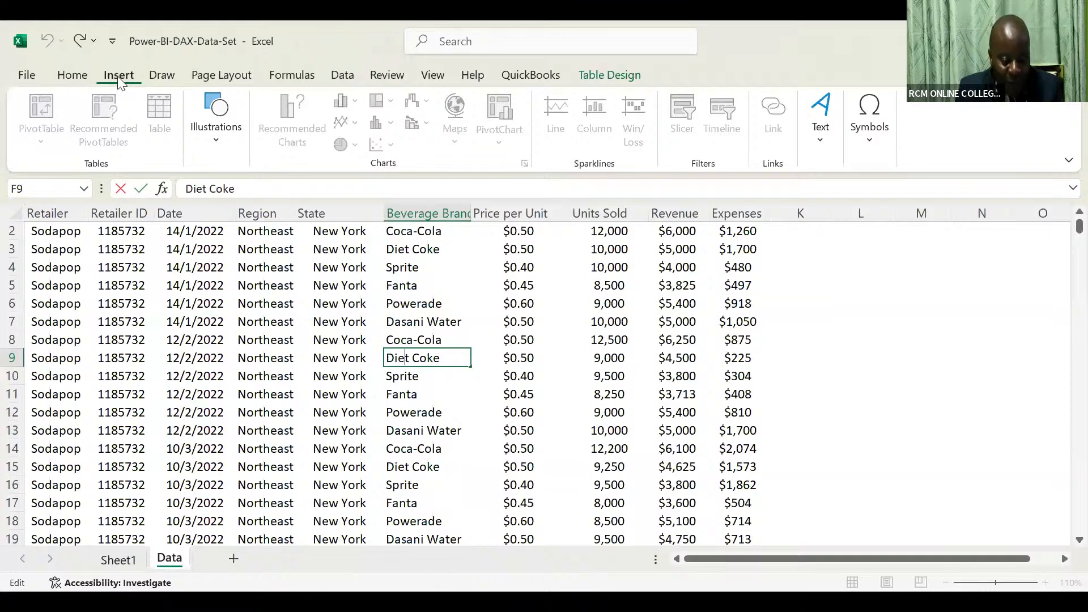
# Collapse the ribbon and cancel the pending edit of cell F9 on the Data sheet.
pyautogui.doubleClick(117, 76)
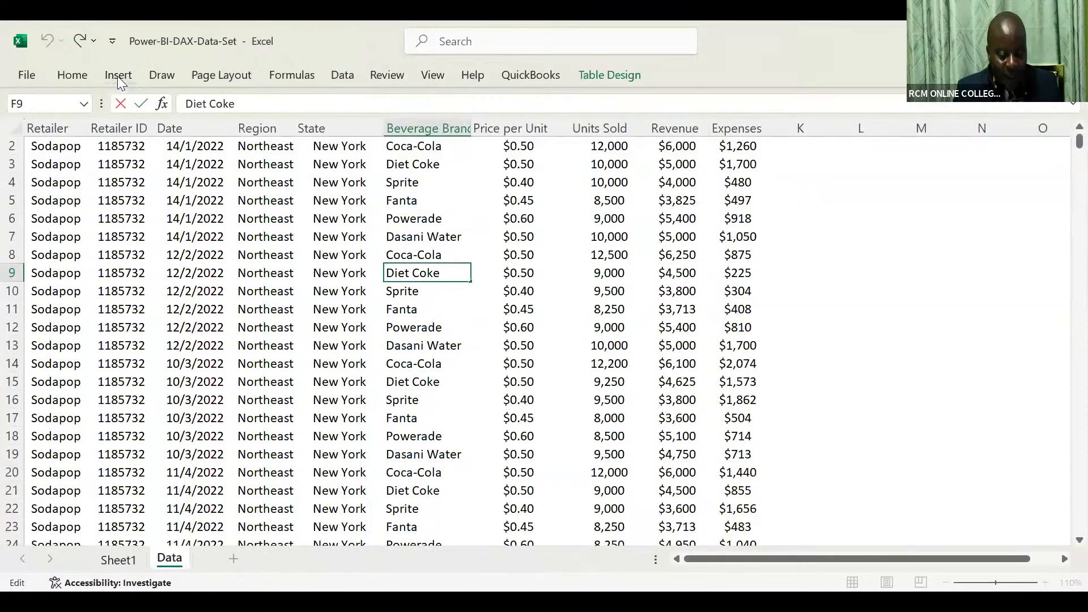
pyautogui.click(119, 76)
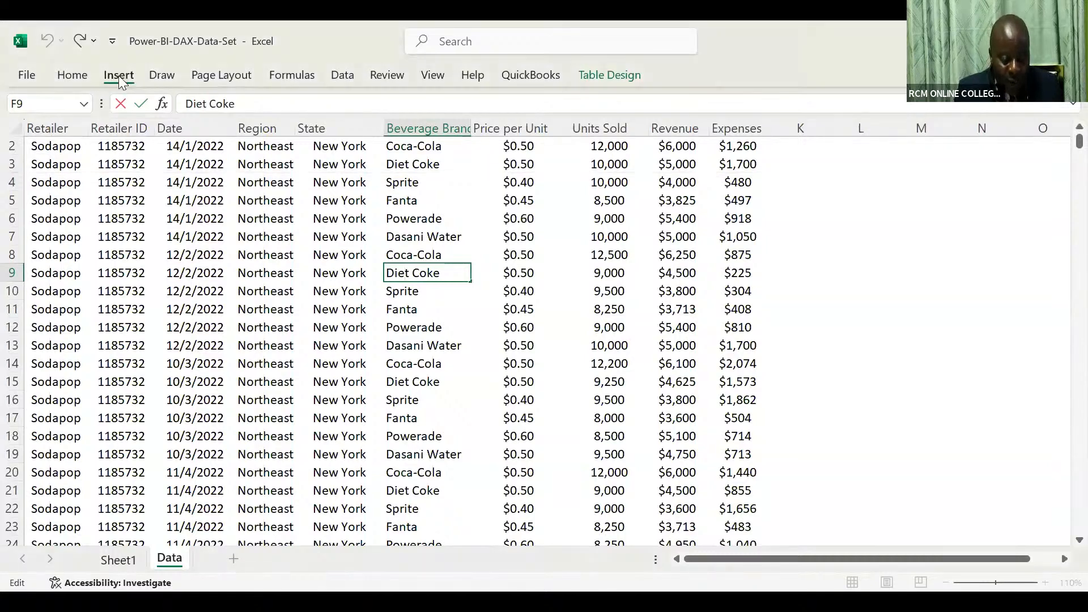
pyautogui.click(118, 76)
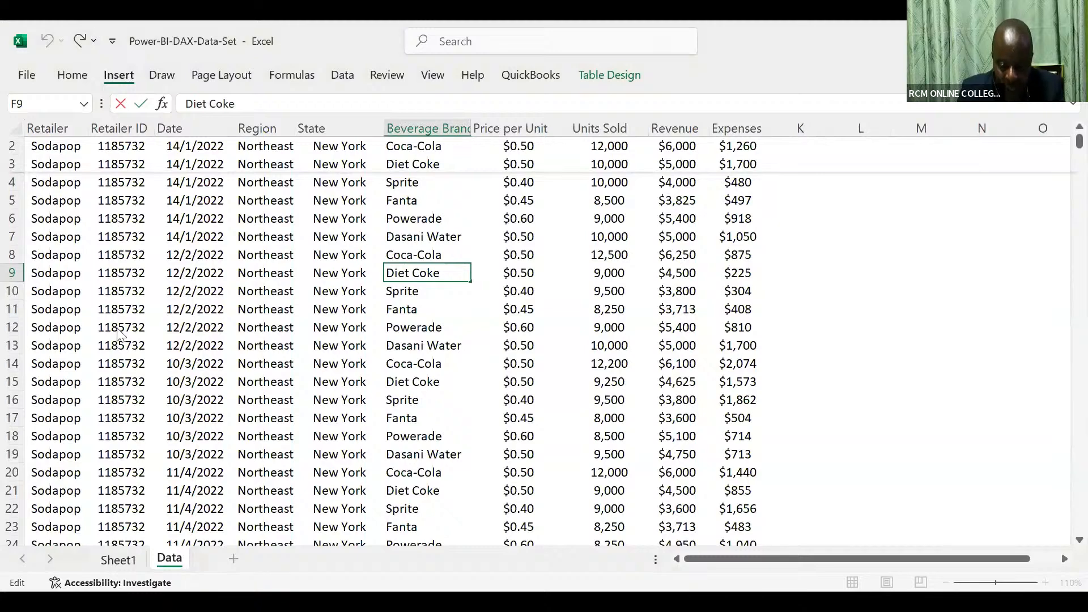
pyautogui.click(121, 77)
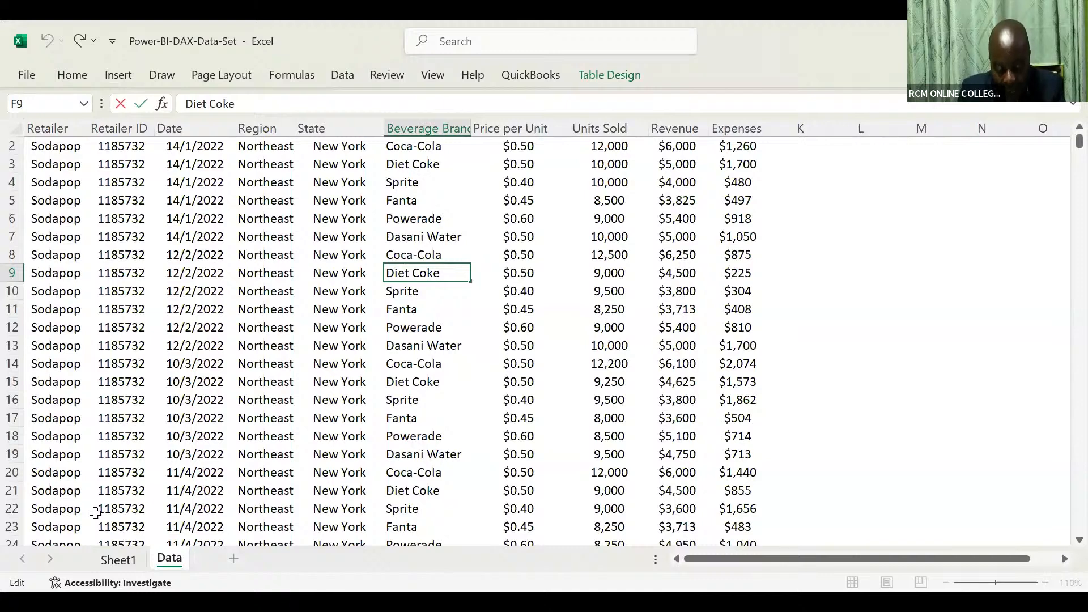
pyautogui.press('Escape')
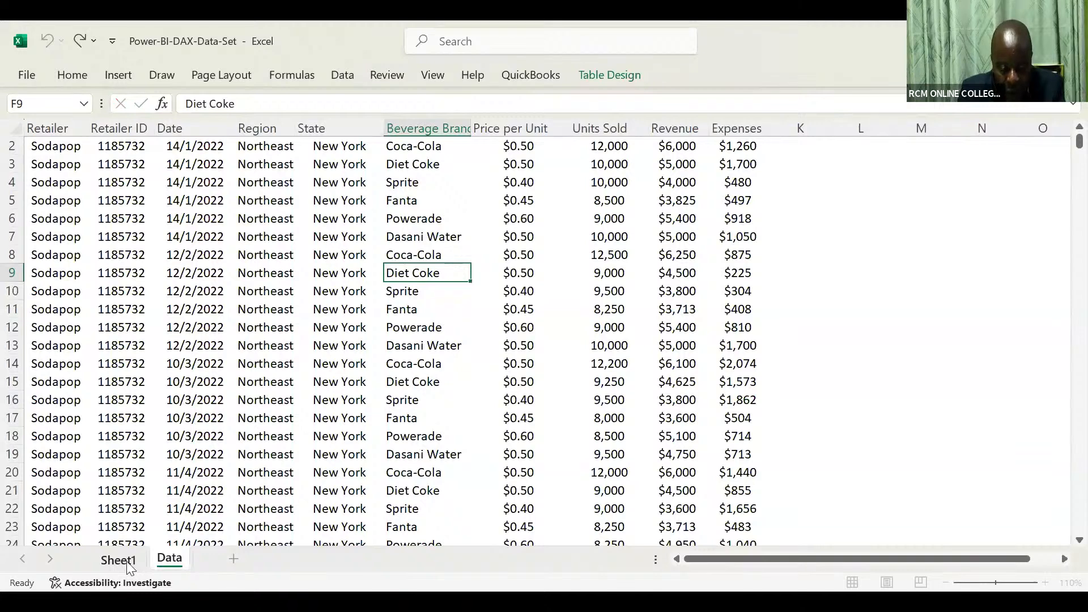
pyautogui.click(118, 560)
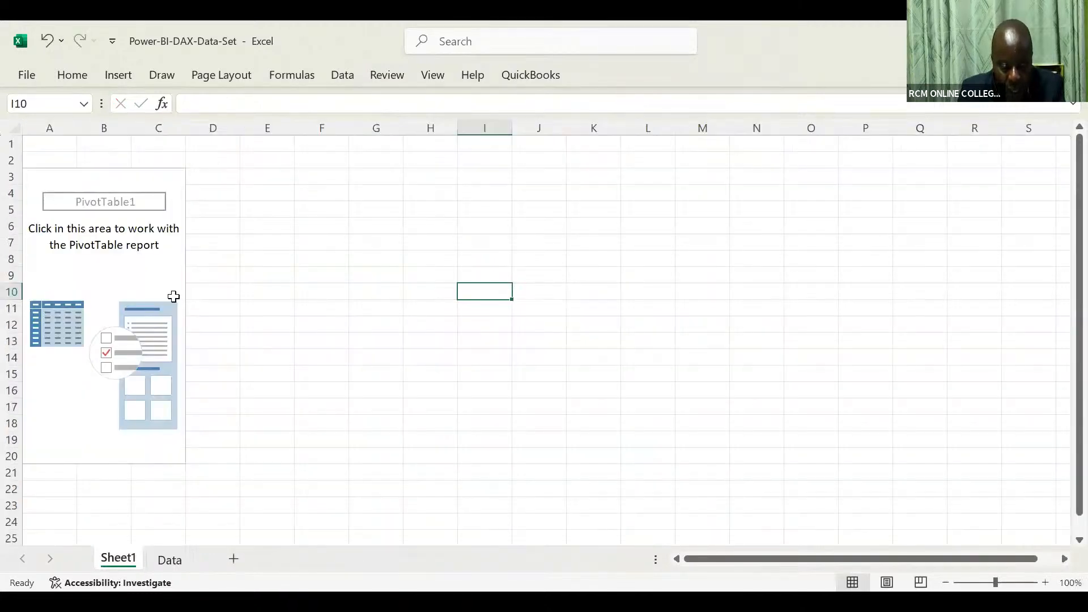
pyautogui.click(116, 78)
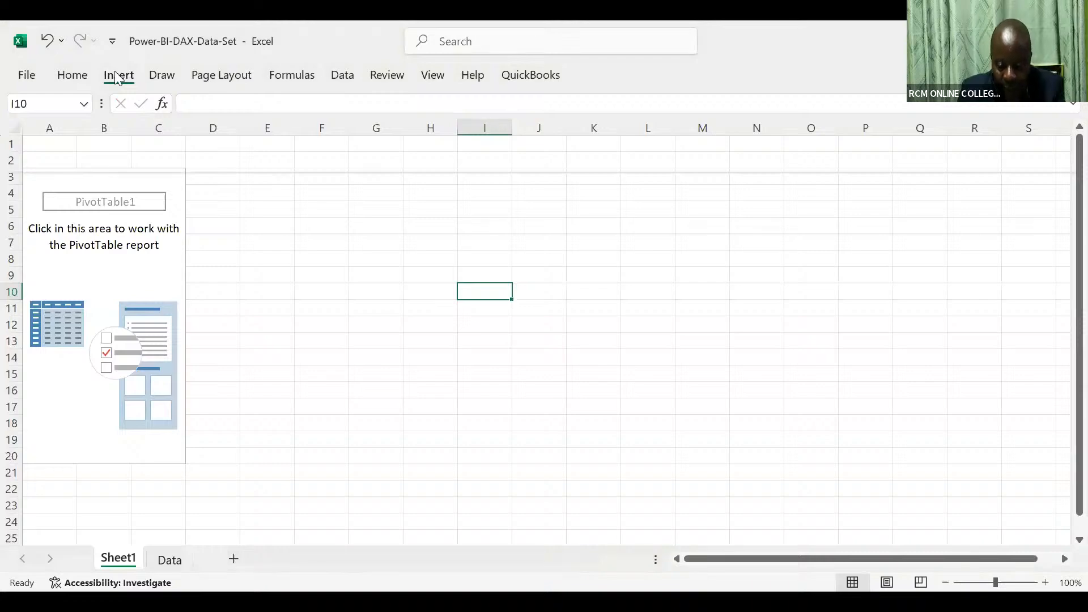
pyautogui.click(169, 554)
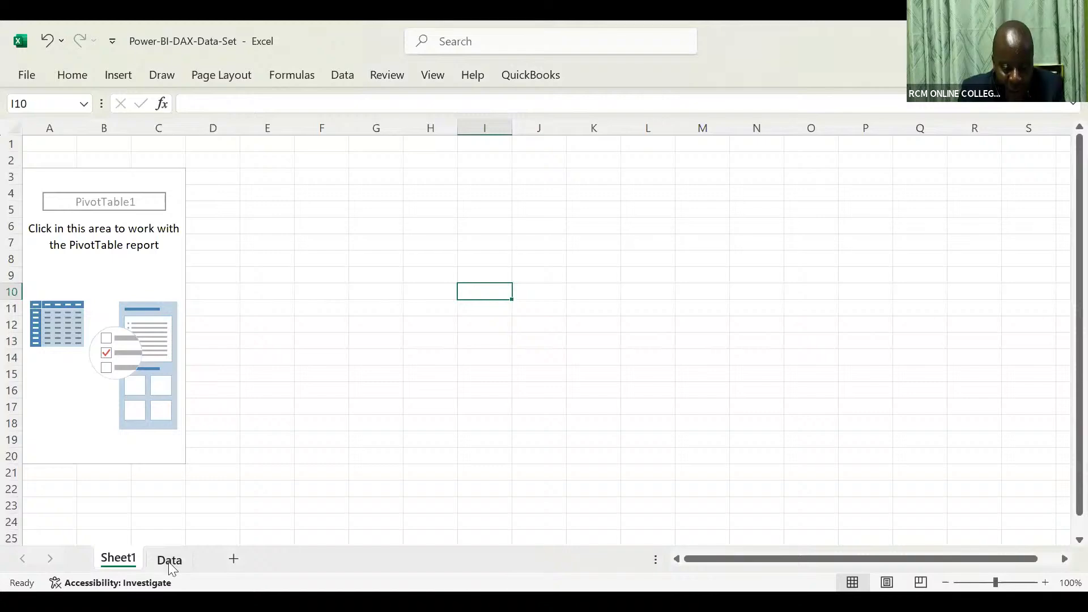
pyautogui.click(169, 561)
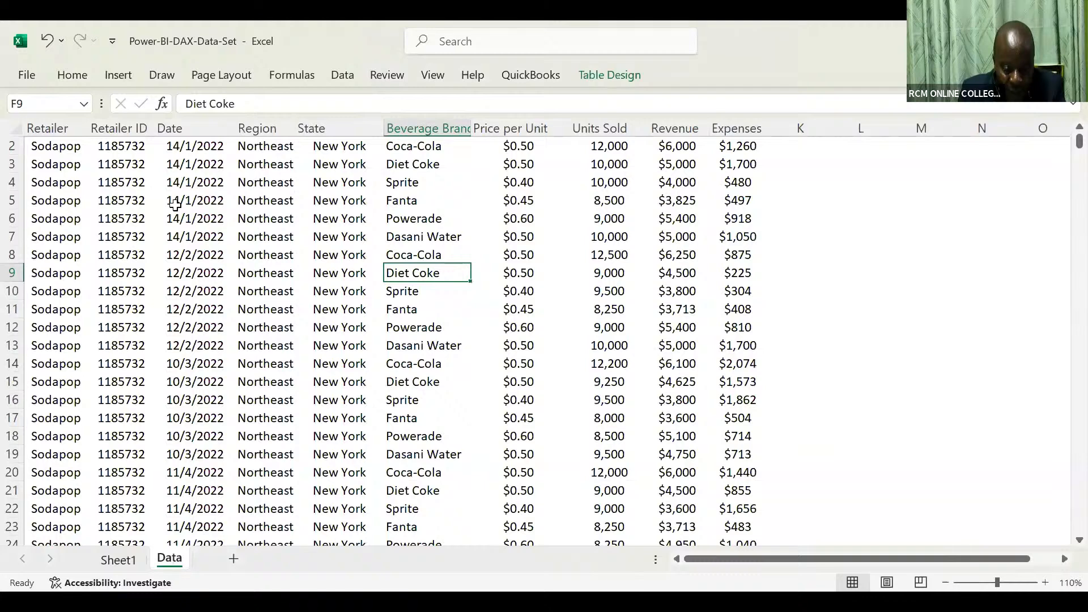
pyautogui.click(168, 236)
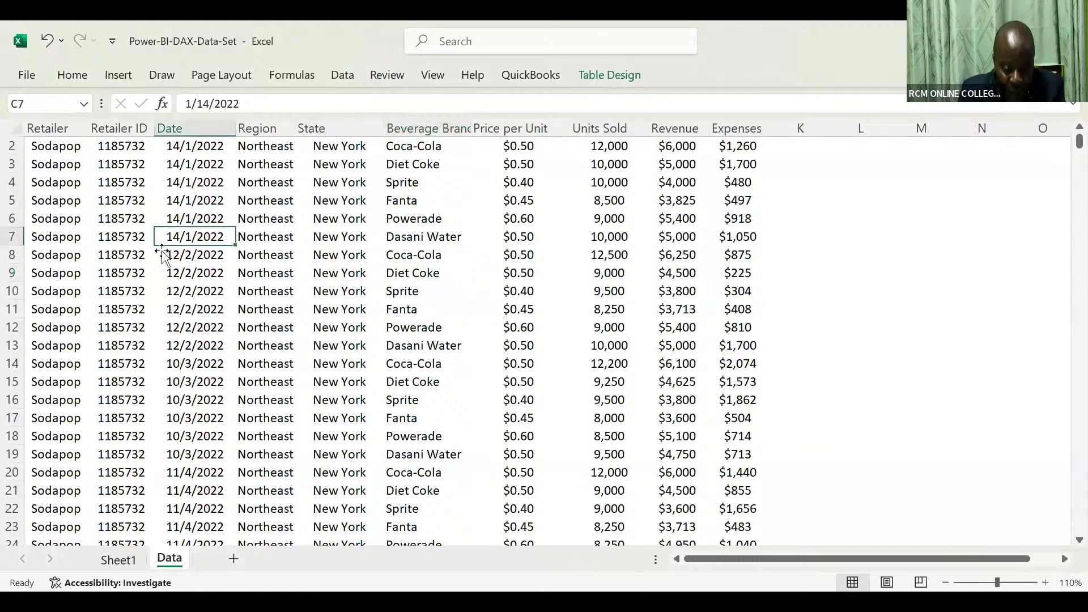
pyautogui.click(119, 561)
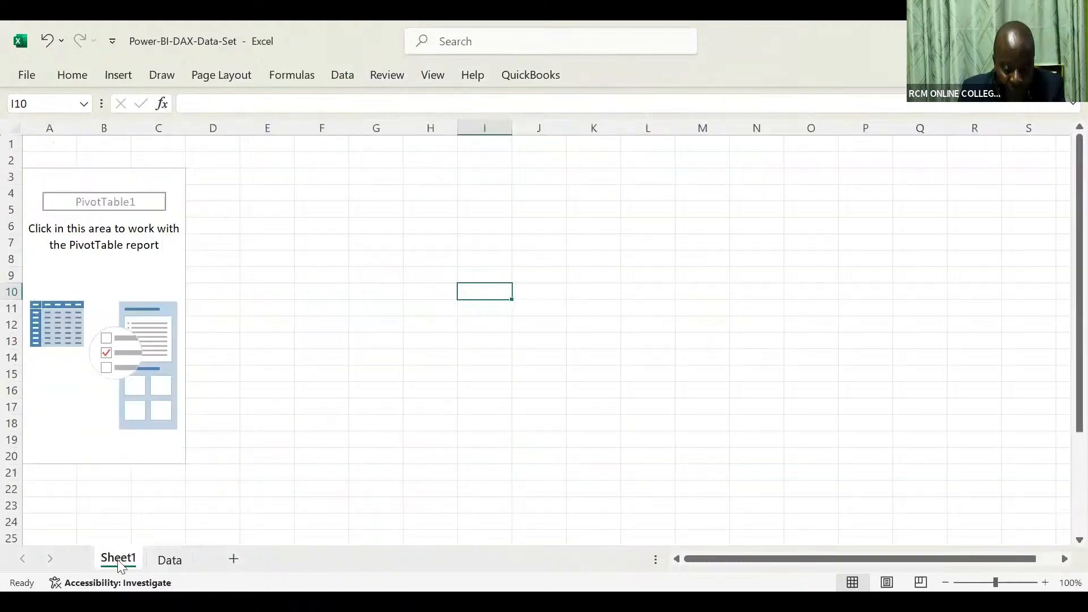
pyautogui.click(524, 356)
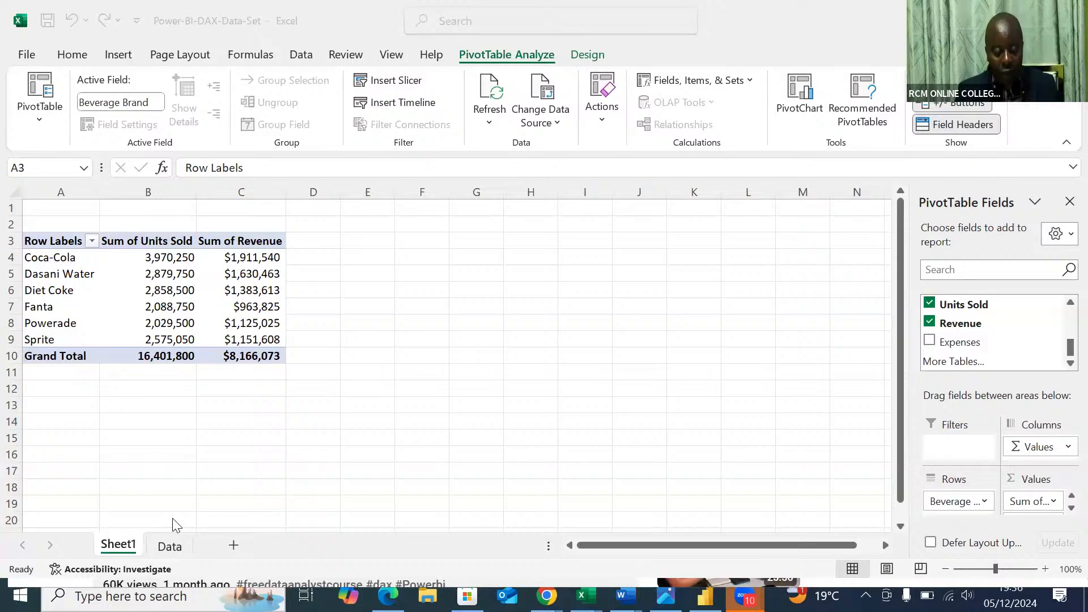
# Insert another PivotTable based on Table1 from the Data sheet, placing it in a new worksheet.
pyautogui.click(170, 547)
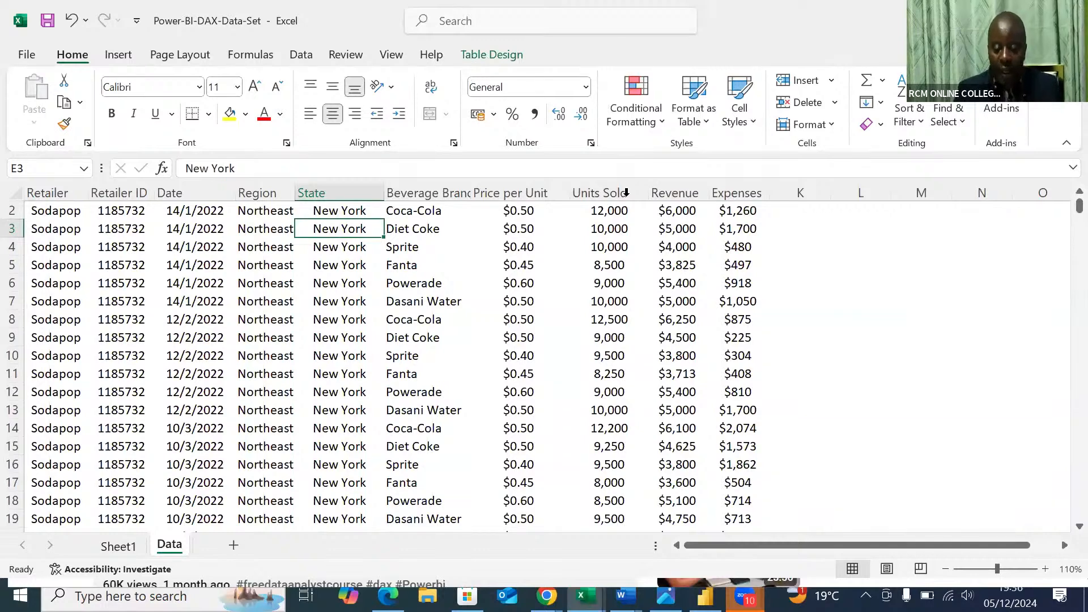
pyautogui.click(402, 305)
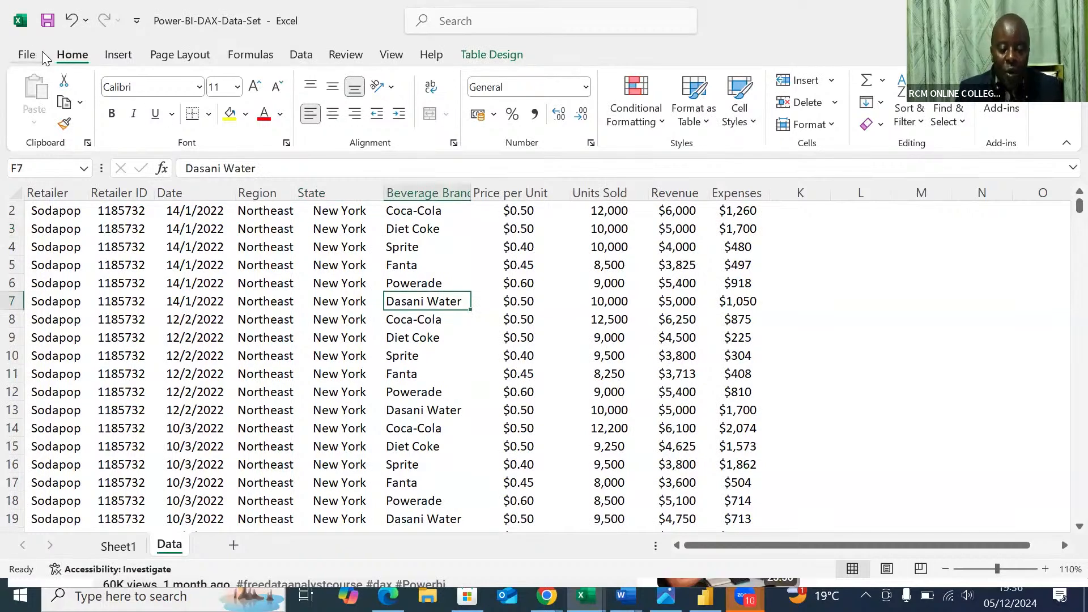
pyautogui.click(118, 55)
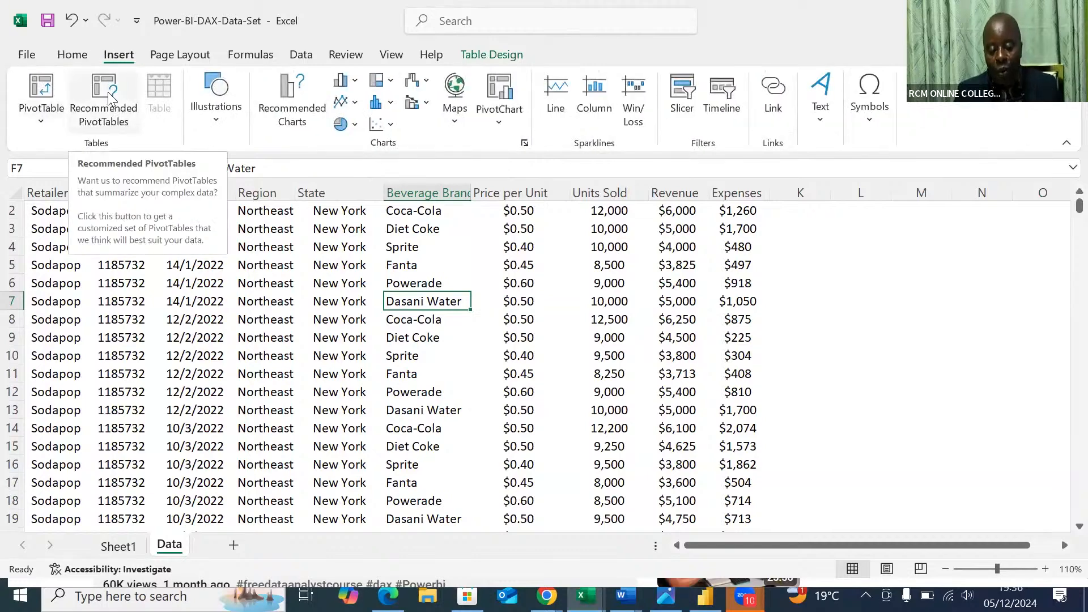
pyautogui.click(35, 97)
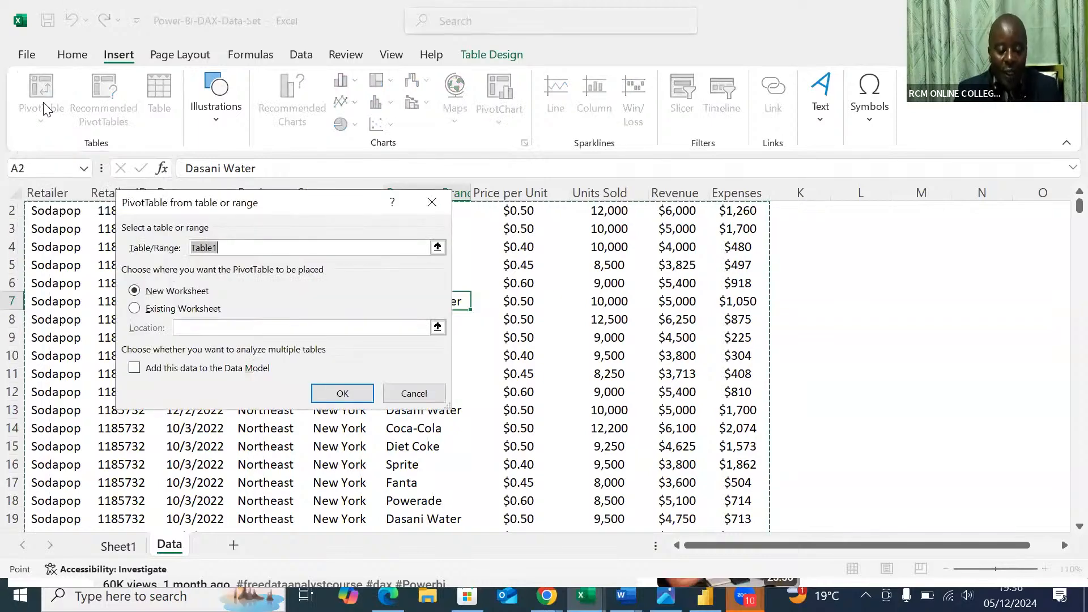
pyautogui.click(342, 393)
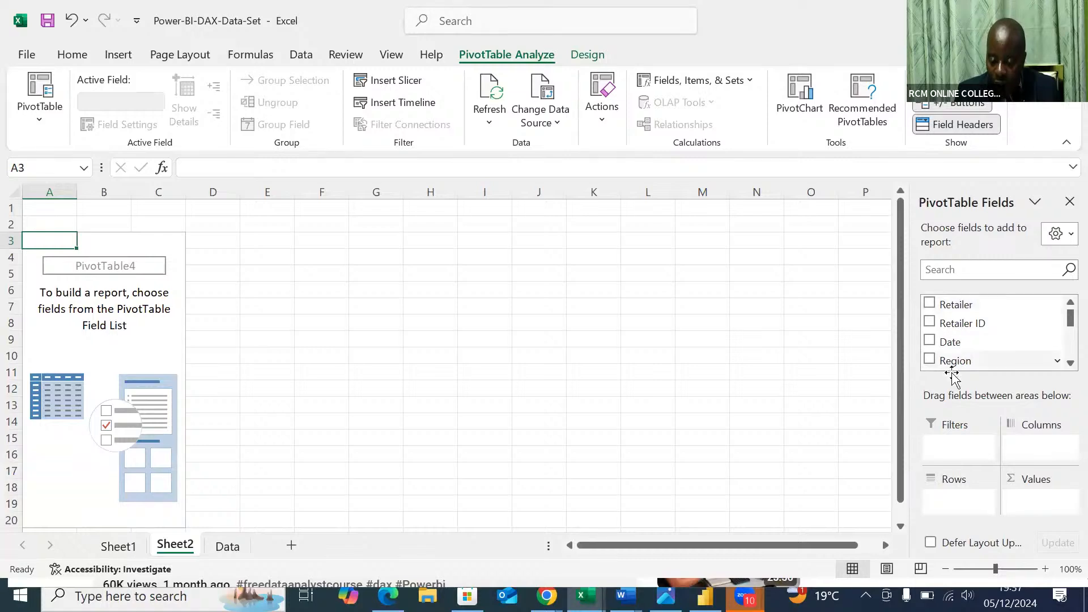
# Add Beverage Brand as the row field of the new empty PivotTable.
pyautogui.click(1063, 363)
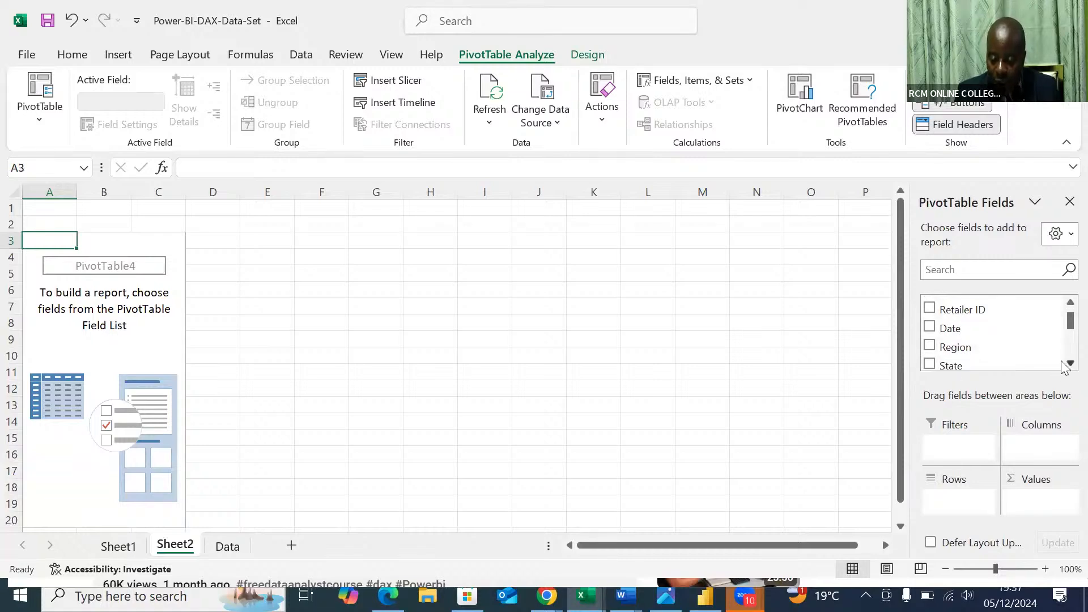
pyautogui.click(1064, 363)
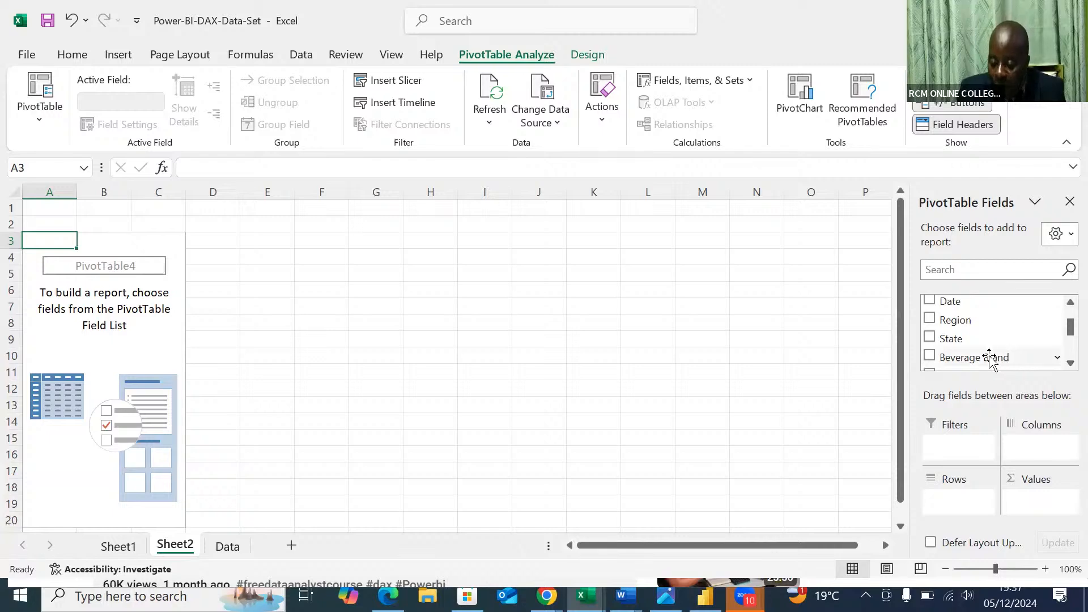
pyautogui.moveTo(989, 360); pyautogui.dragTo(959, 501)
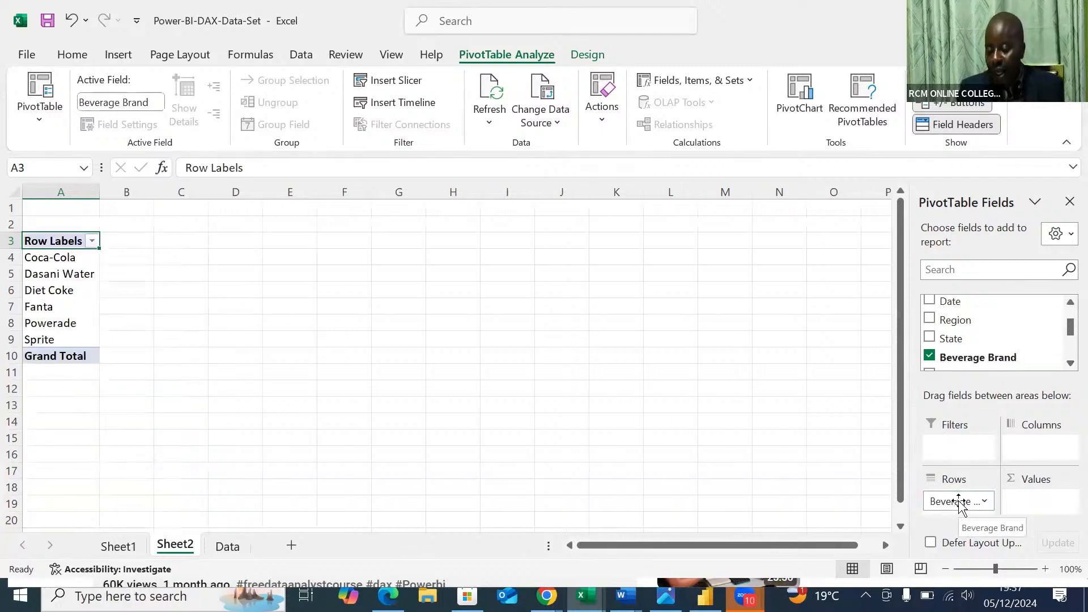
# Add the sum of Revenue and then the sum of Units Sold as values of the beverage brand PivotTable.
pyautogui.click(1063, 366)
pyautogui.click(1064, 366)
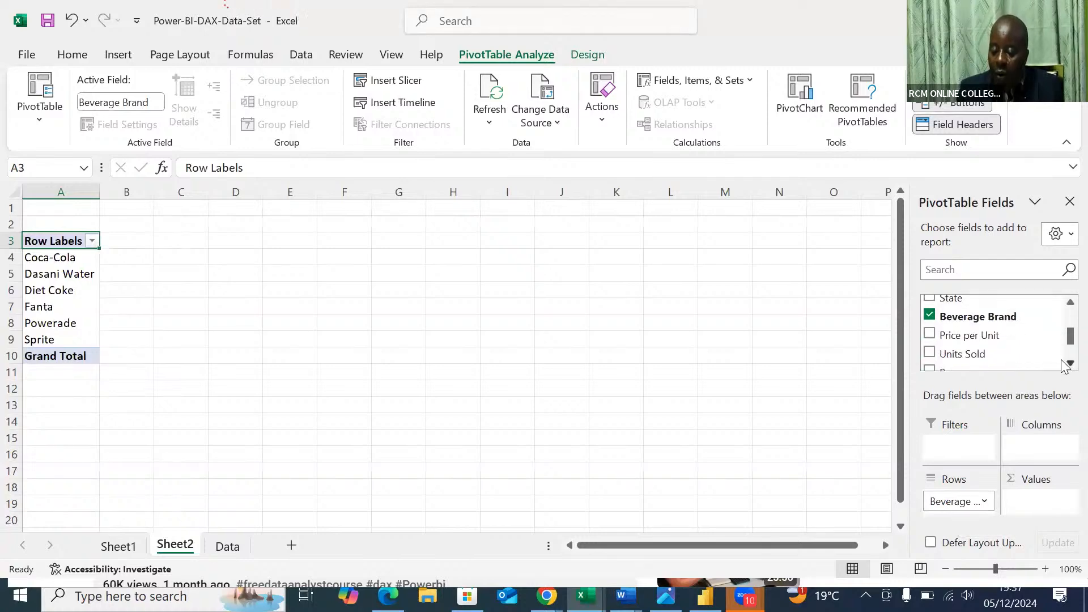
pyautogui.click(1069, 364)
pyautogui.click(1069, 363)
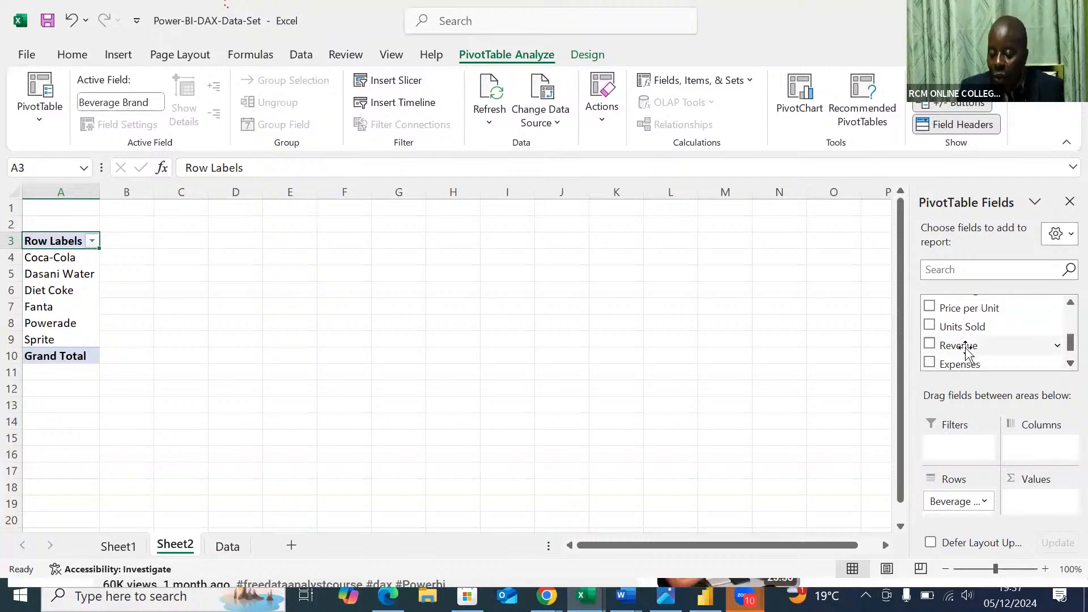
pyautogui.moveTo(966, 349); pyautogui.dragTo(1030, 498)
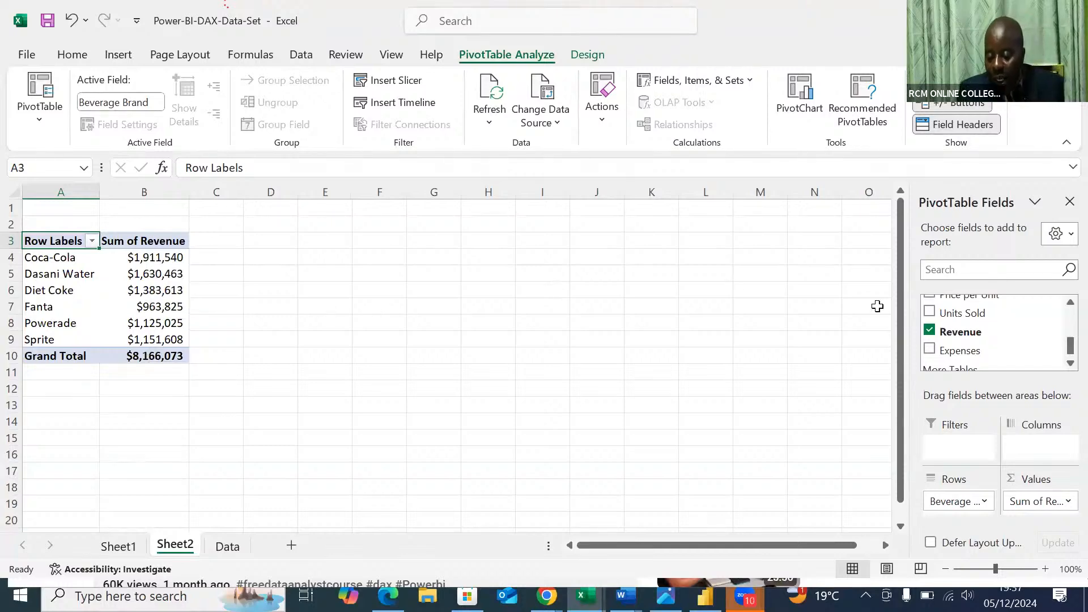
pyautogui.moveTo(949, 316); pyautogui.dragTo(1042, 513)
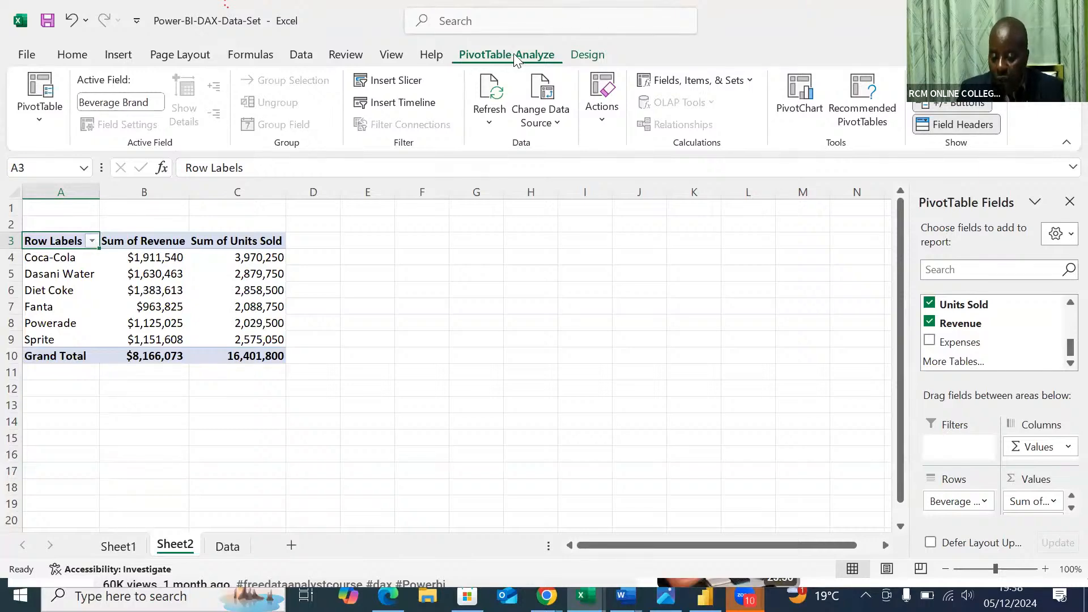
# Insert a clustered column PivotChart from the PivotTable and place it beside the table, over about columns F to M.
pyautogui.click(801, 91)
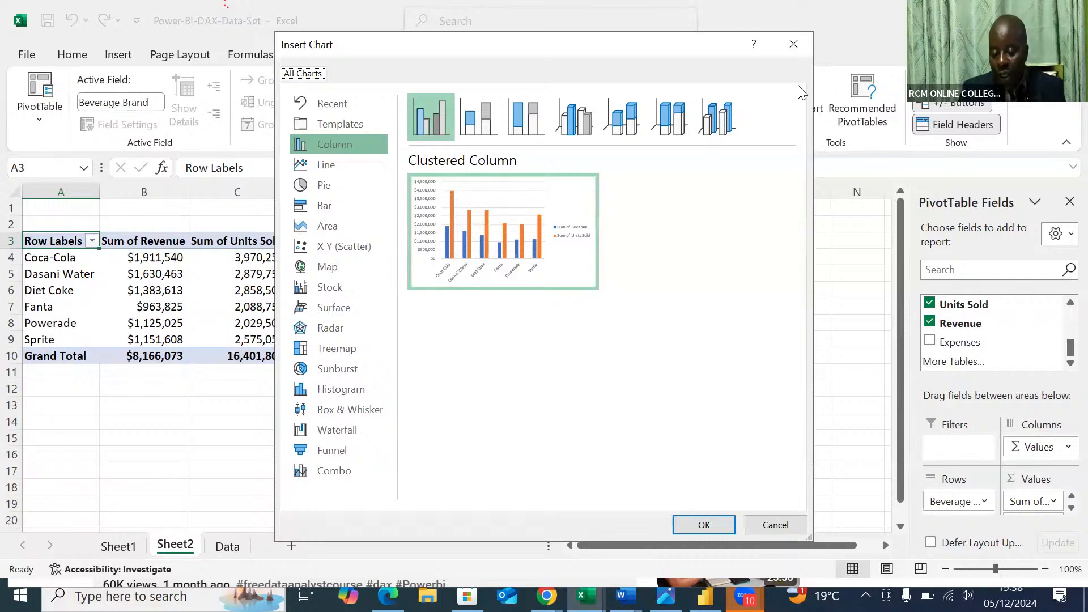
pyautogui.click(689, 526)
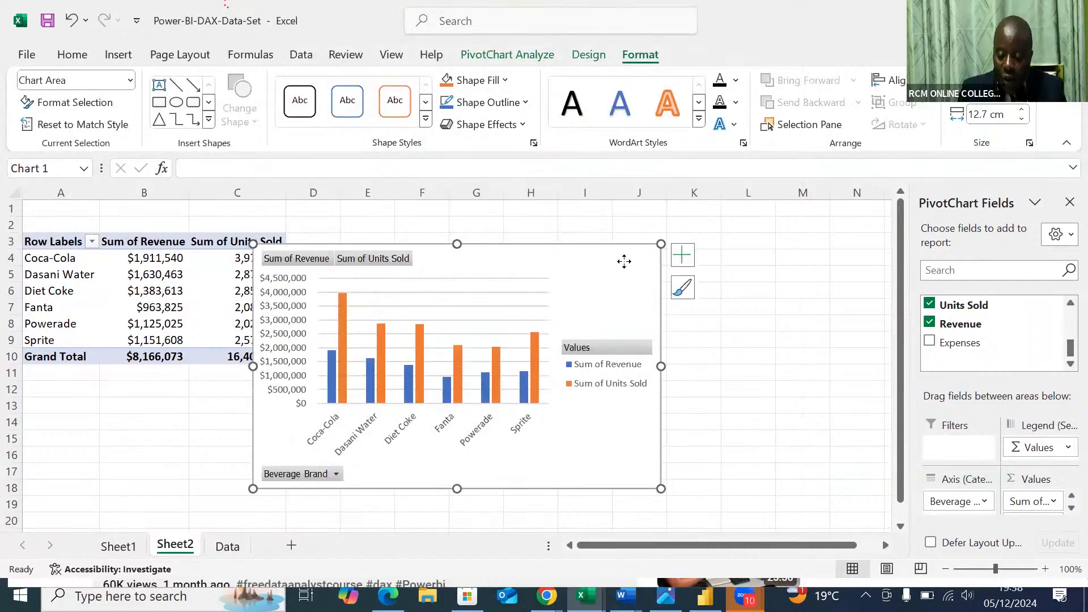
pyautogui.moveTo(624, 261); pyautogui.dragTo(775, 234)
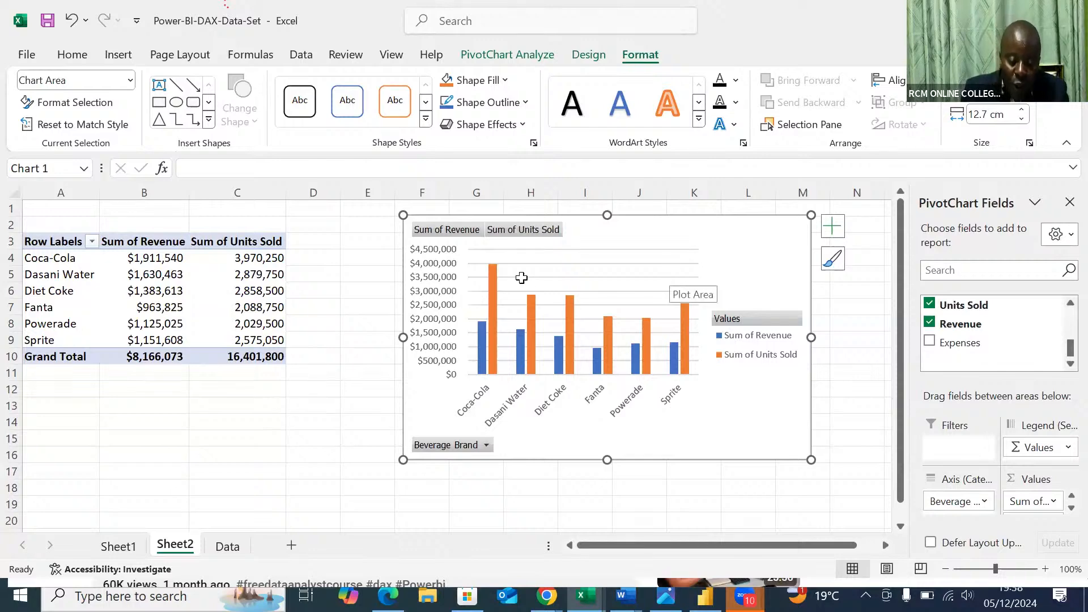
# Filter the PivotChart's Beverage Brand field to exclude Dasani Water and Diet Coke.
pyautogui.moveTo(186, 309)
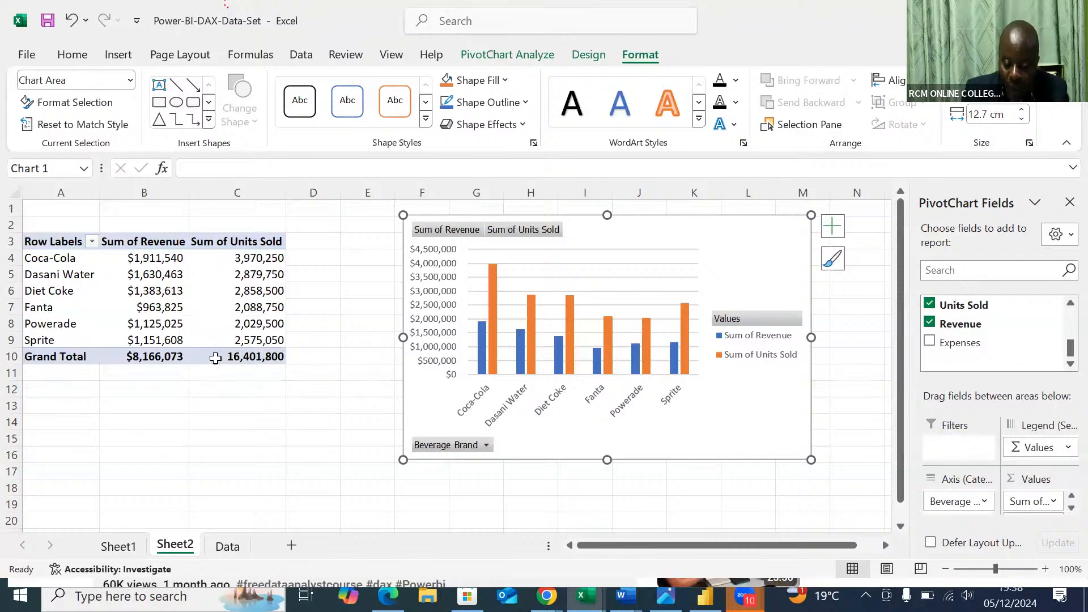
pyautogui.moveTo(216, 357)
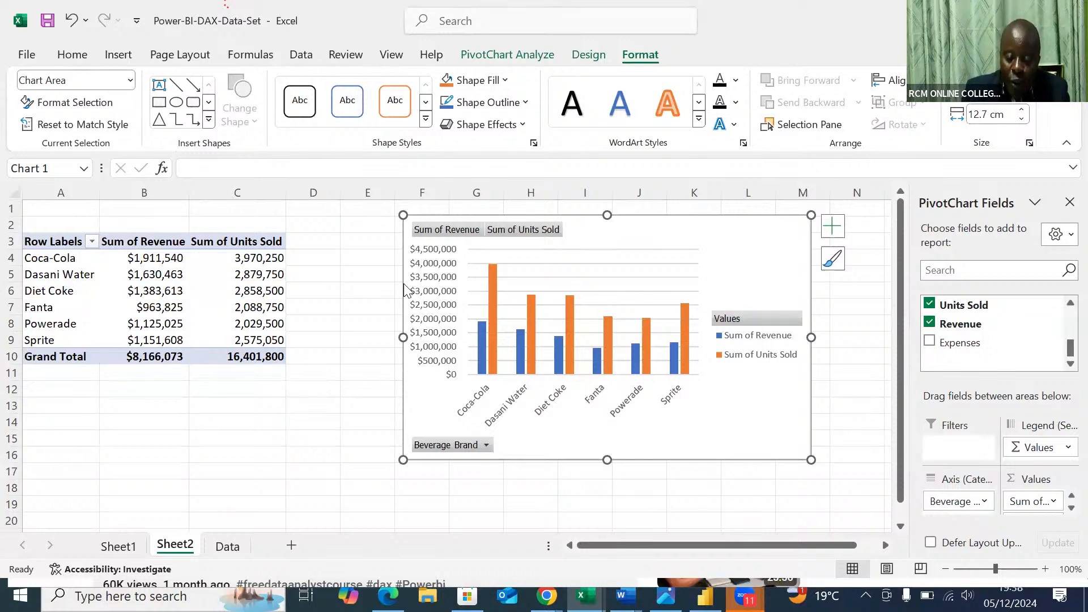
pyautogui.click(486, 445)
pyautogui.click(305, 293)
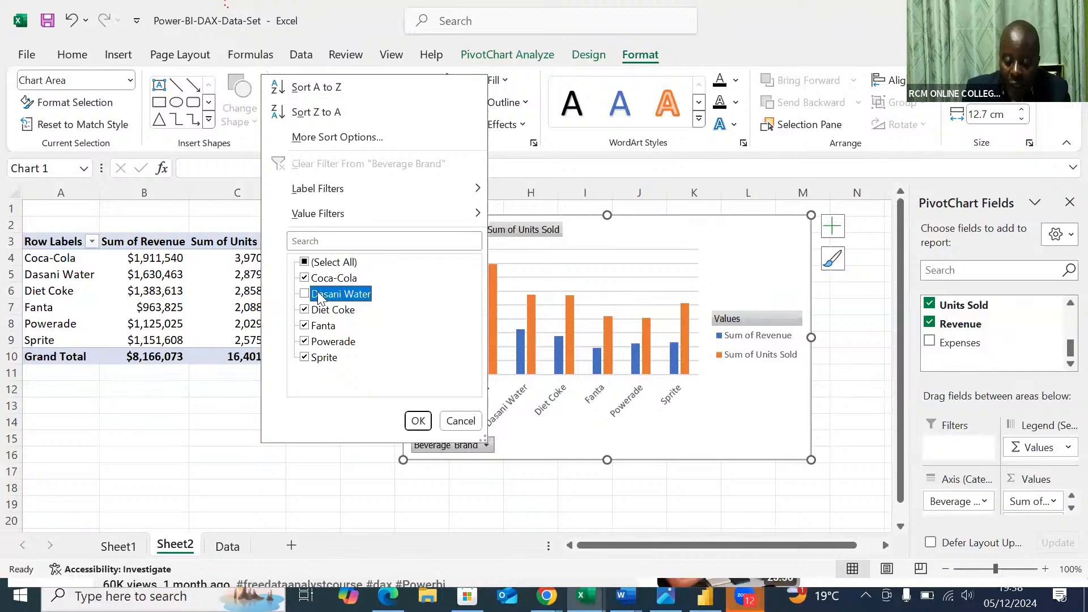
pyautogui.click(304, 310)
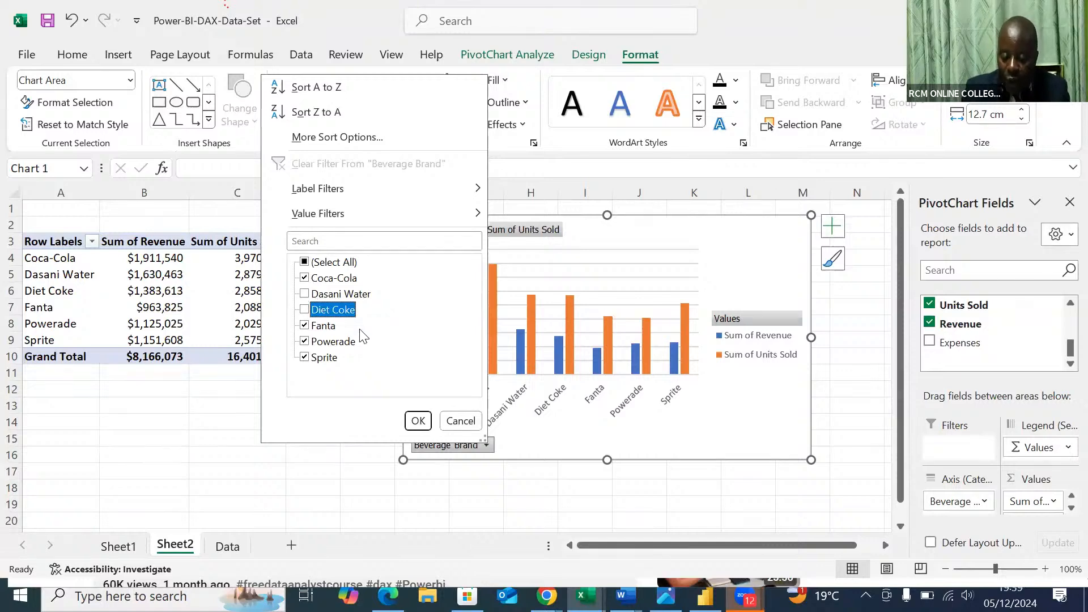
pyautogui.click(417, 422)
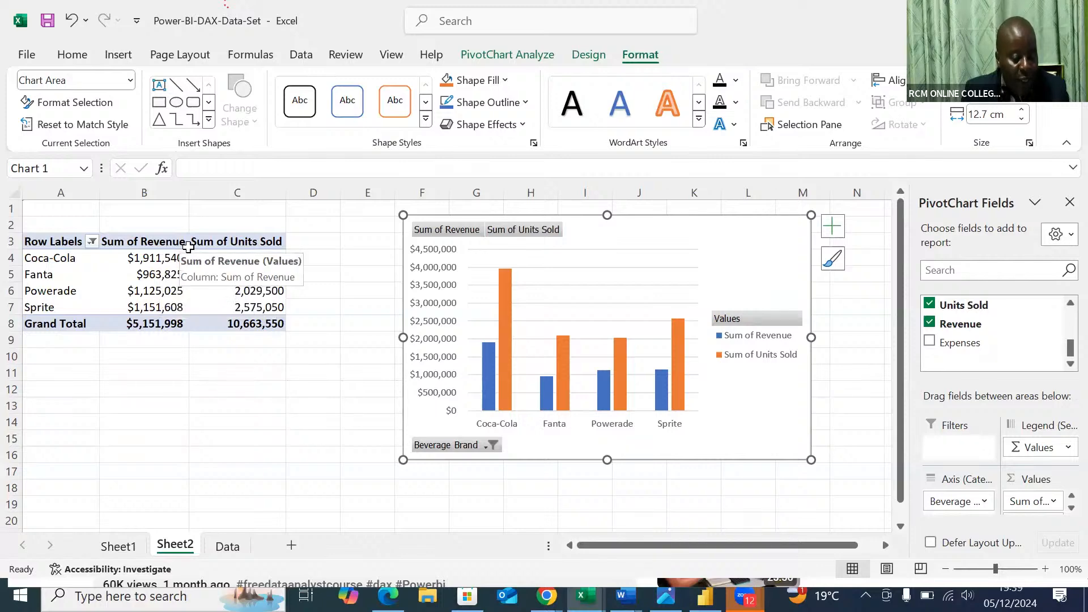
# Filter the PivotChart's Beverage Brand field to show only Fanta and Sprite.
pyautogui.click(490, 448)
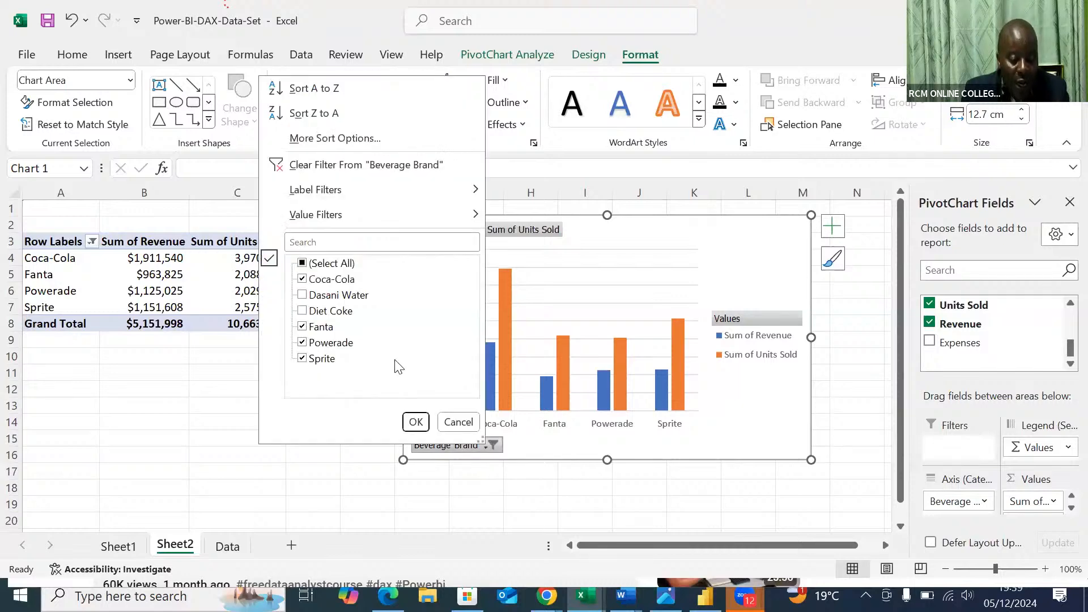
pyautogui.click(302, 279)
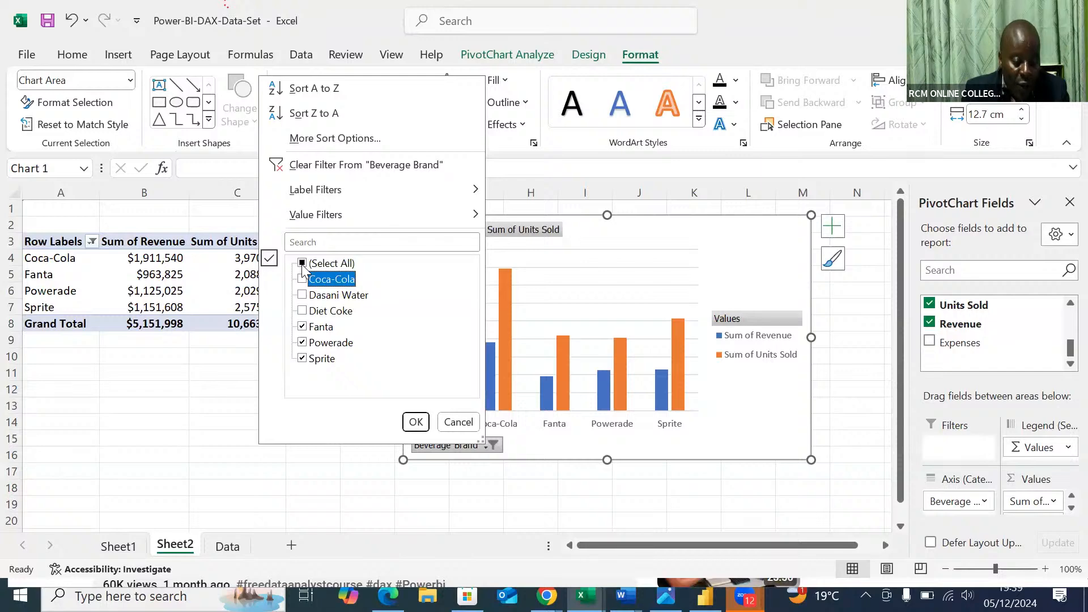
pyautogui.click(302, 265)
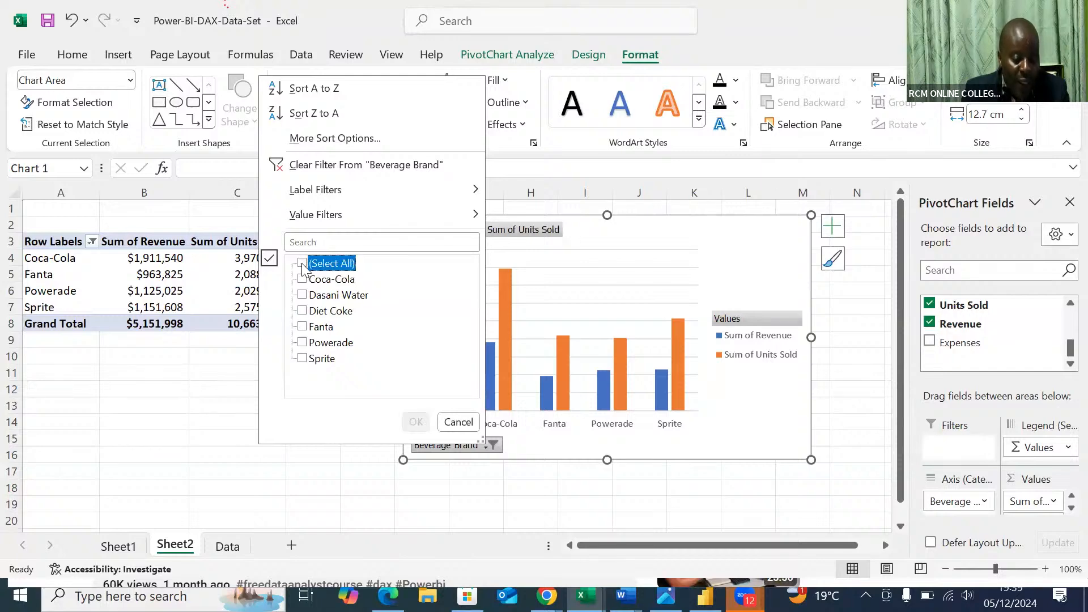
pyautogui.click(302, 264)
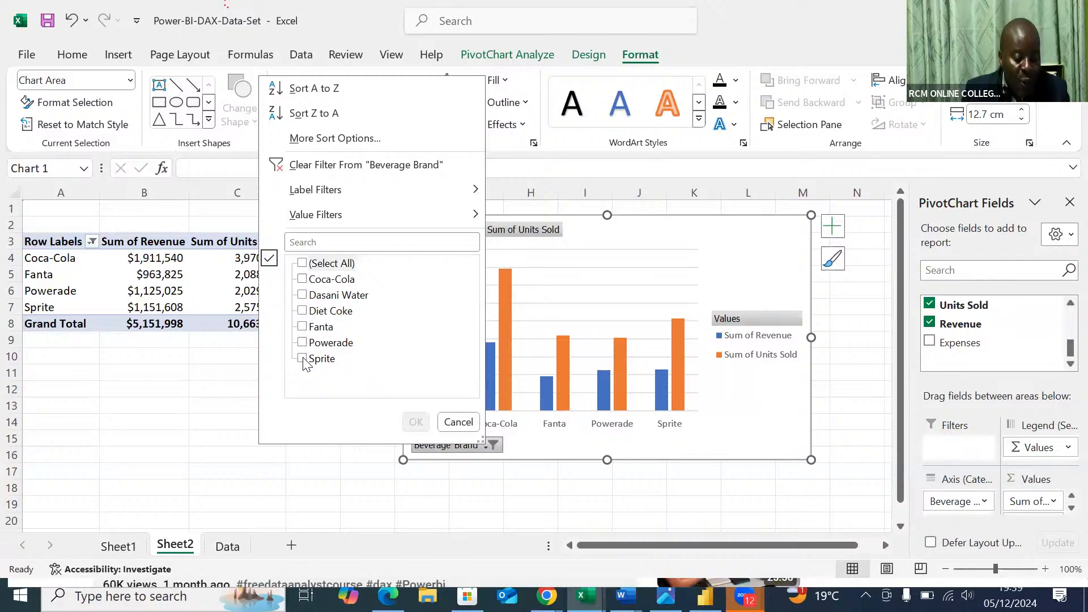
pyautogui.click(302, 359)
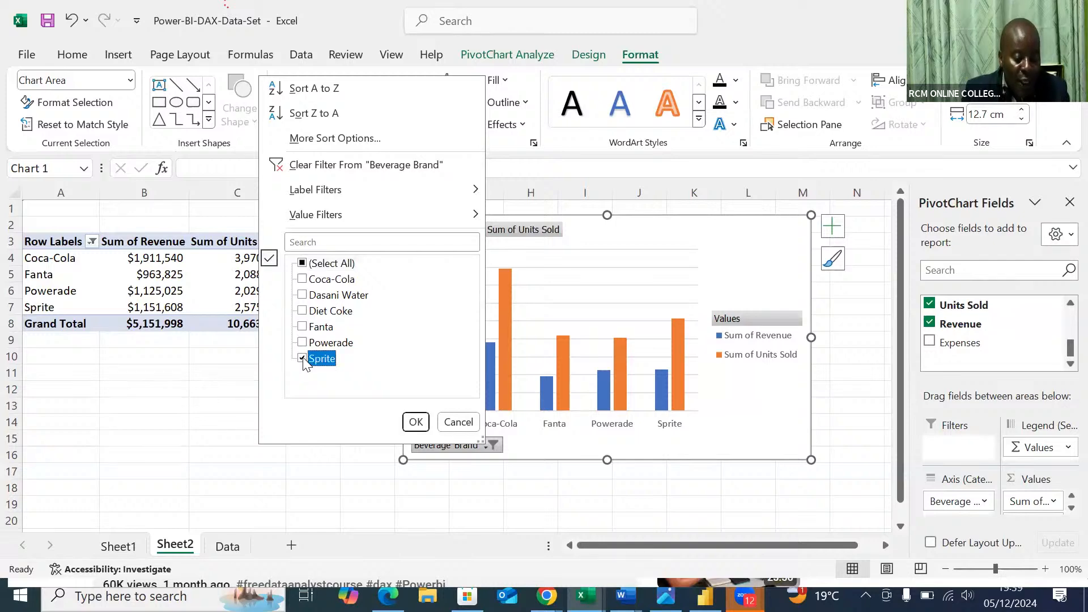
pyautogui.click(304, 328)
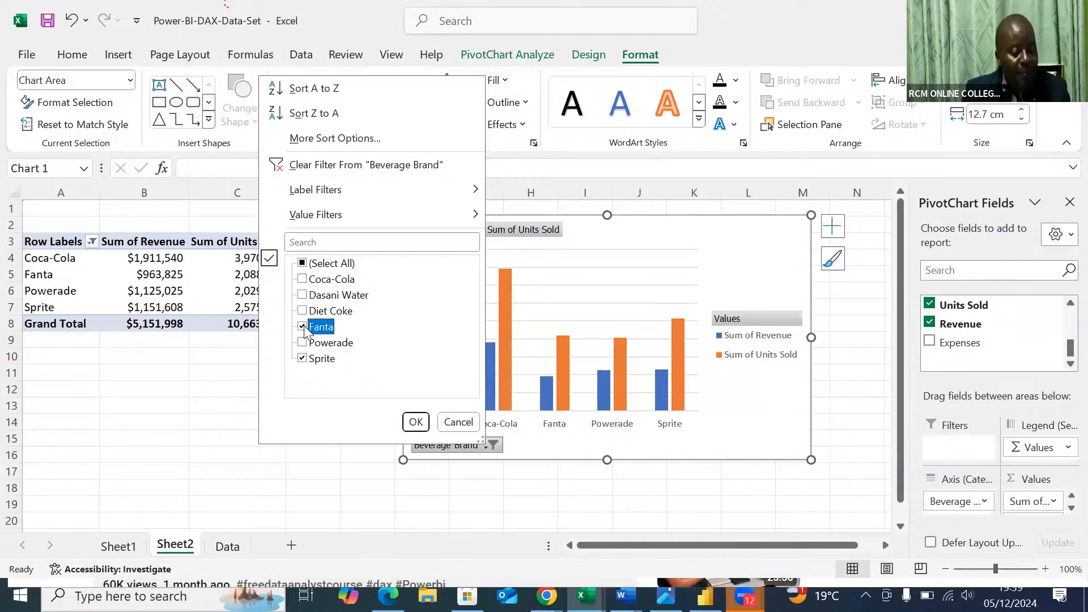
pyautogui.click(414, 421)
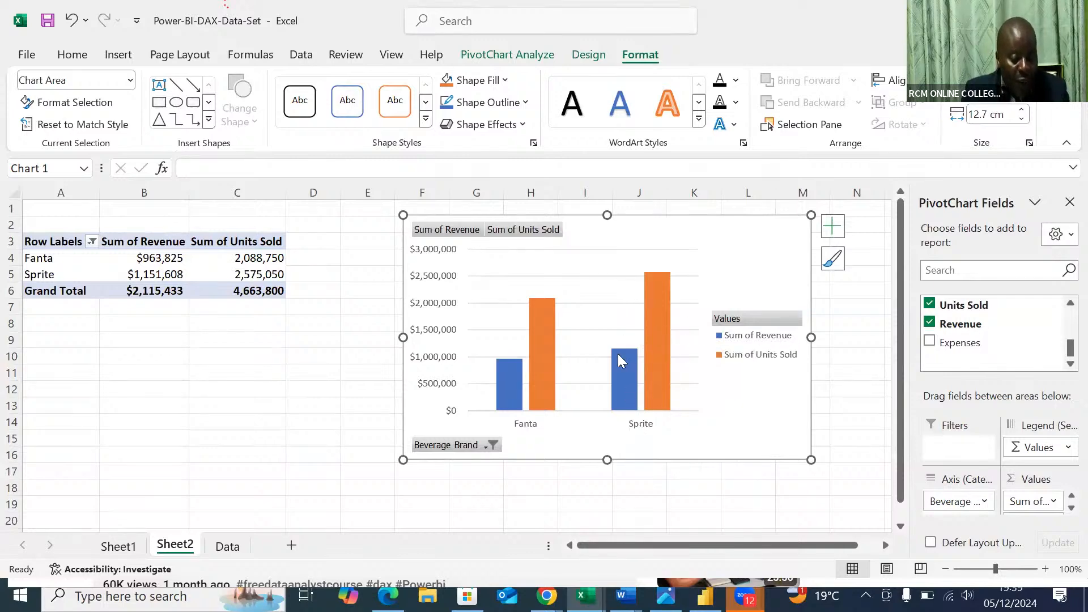
pyautogui.moveTo(619, 356)
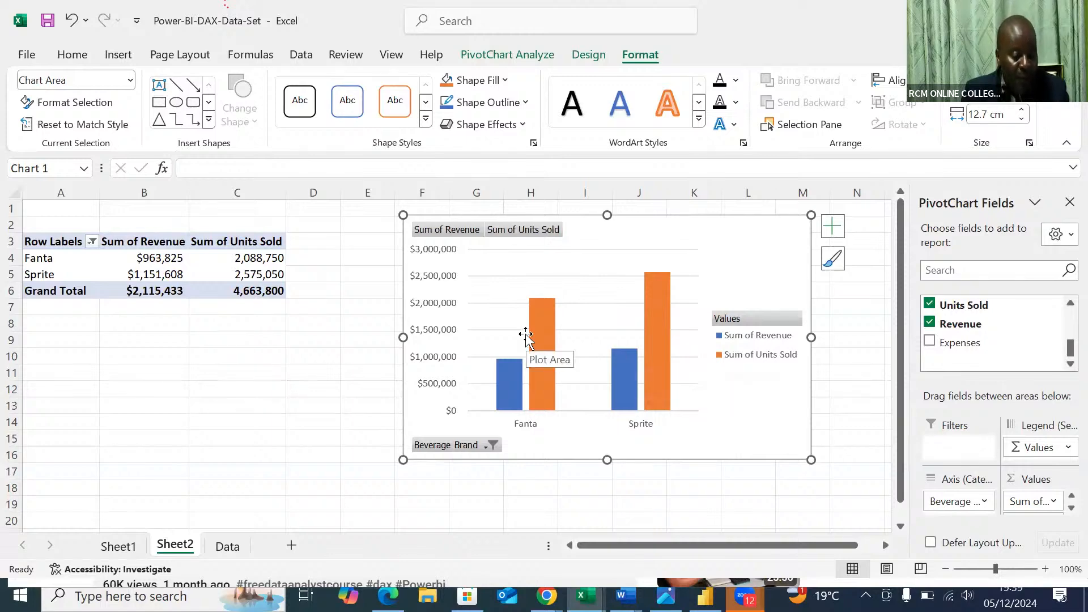
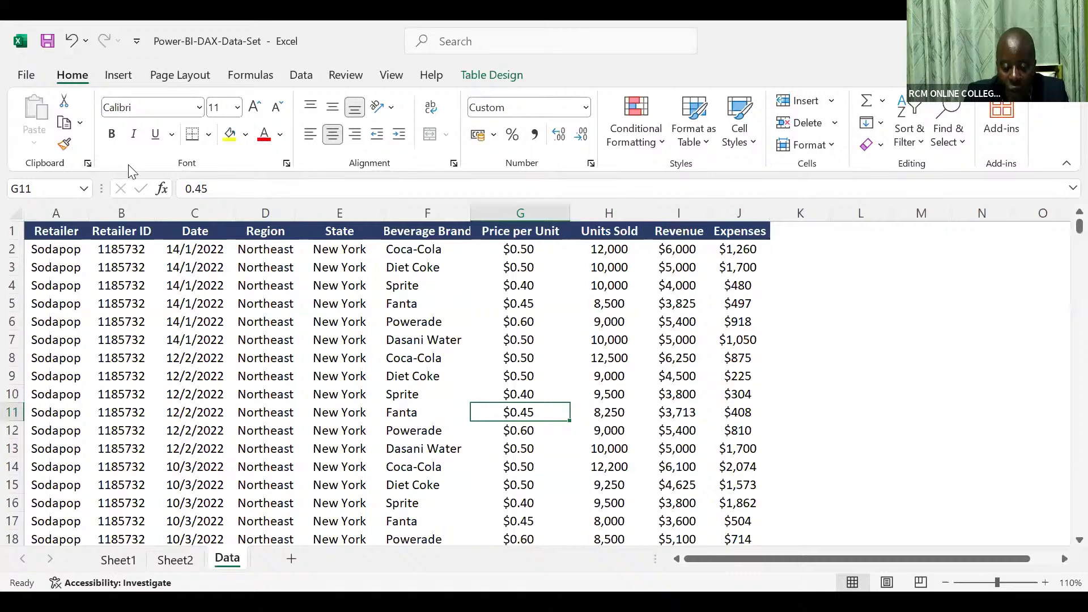
# Insert a further PivotTable from Table1 on the Data sheet, placed in a new worksheet.
pyautogui.scroll(-1, 128, 165)
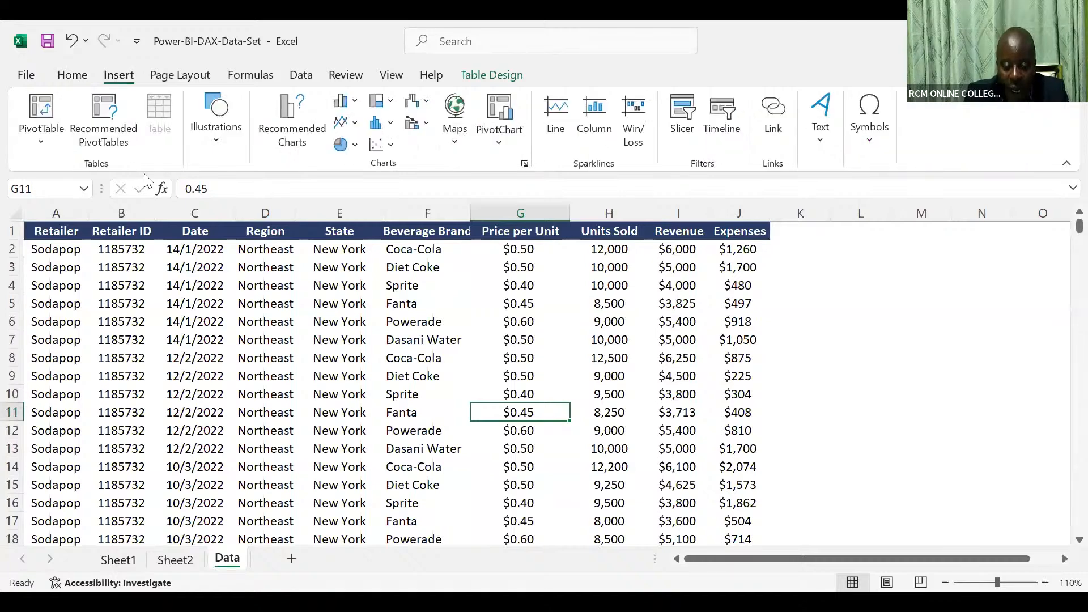
pyautogui.press('v')
pyautogui.press('t')
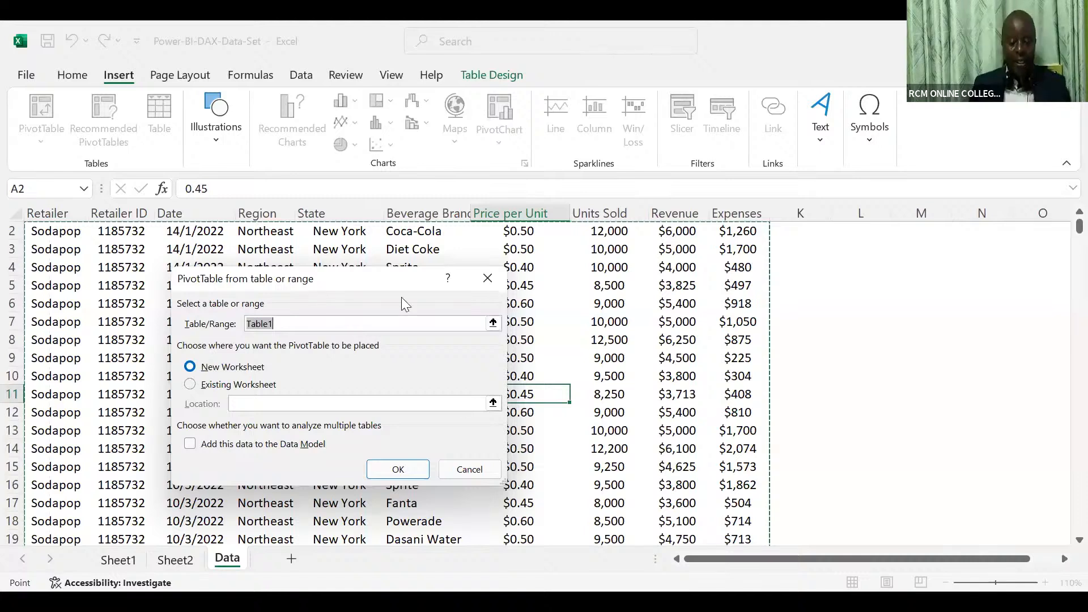
pyautogui.press('Escape')
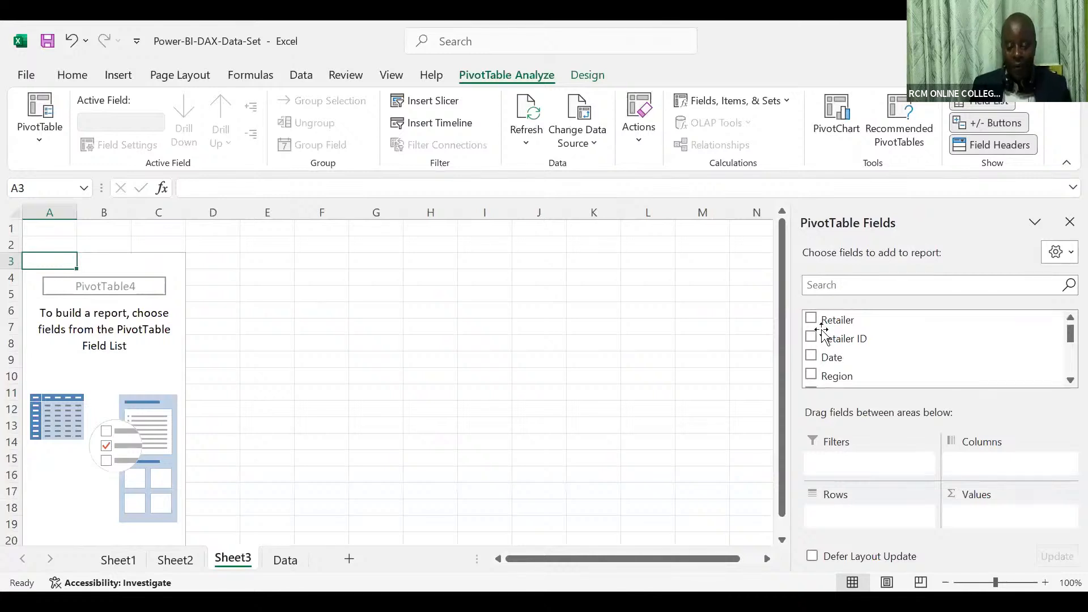
# Set Beverage Brand as the row field and add Units Sold twice and Revenue once as summed values.
pyautogui.scroll(-2, 816, 332)
pyautogui.scroll(-2, 816, 331)
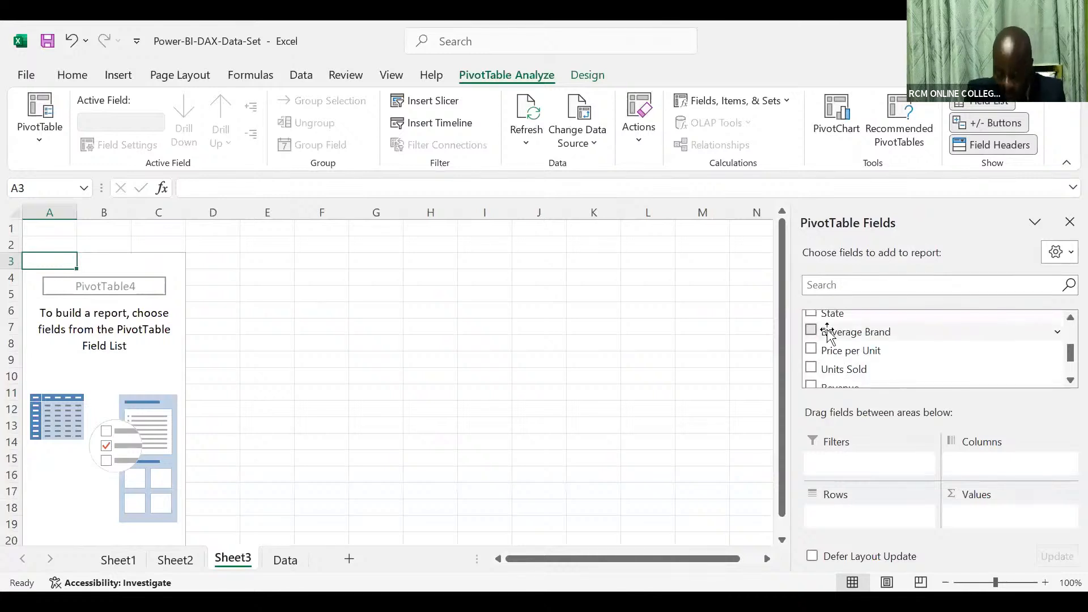
pyautogui.click(842, 334)
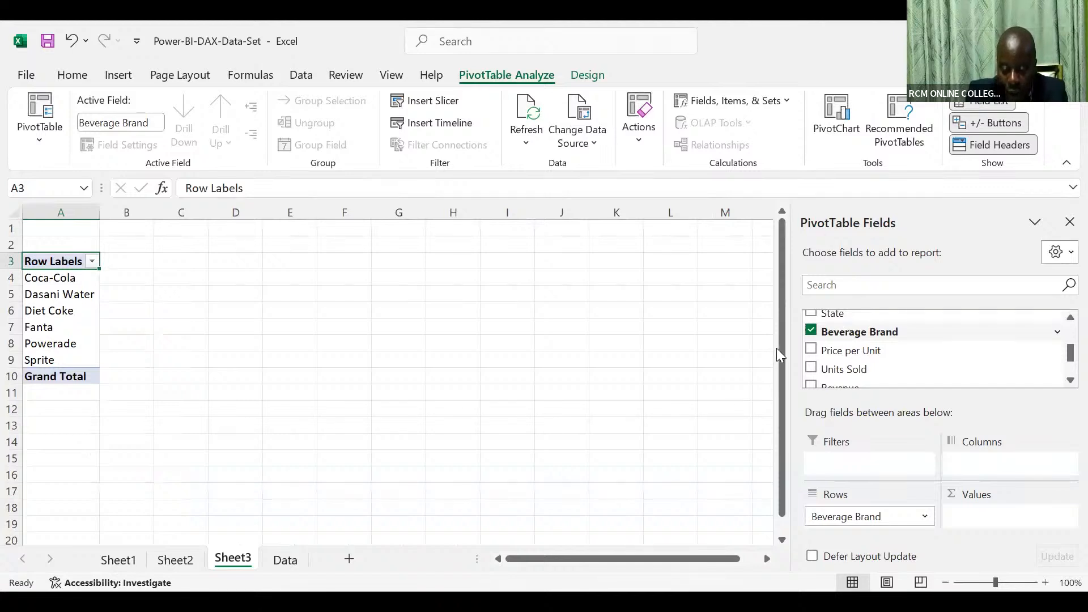
pyautogui.click(812, 368)
pyautogui.moveTo(813, 371); pyautogui.dragTo(974, 517)
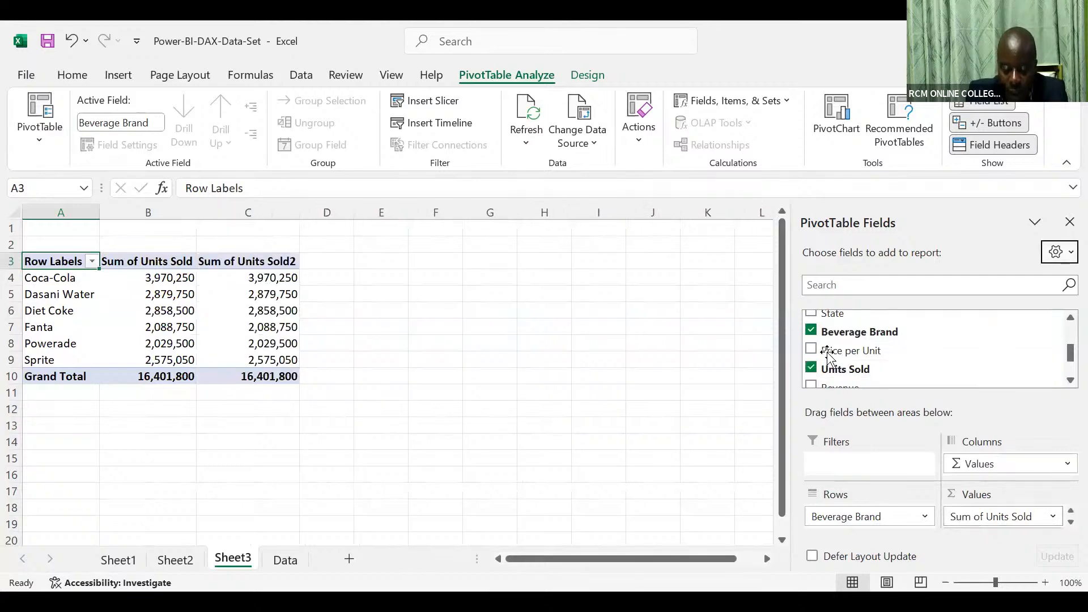
pyautogui.scroll(-3, 816, 343)
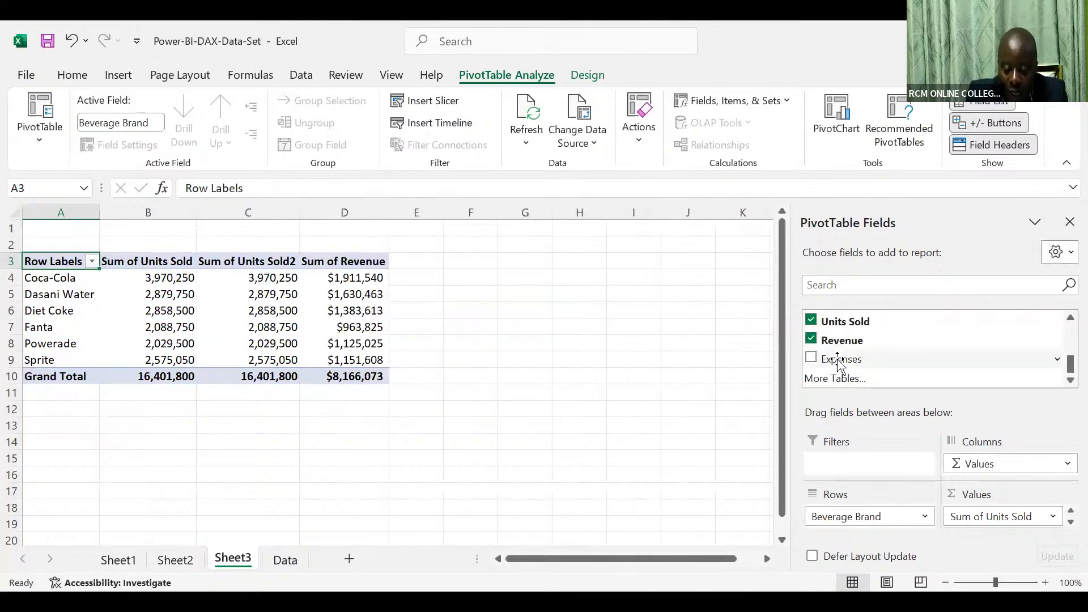
# Remove the Units Sold field from the PivotTable on Sheet3, keeping Revenue as its value.
pyautogui.scroll(1, 839, 362)
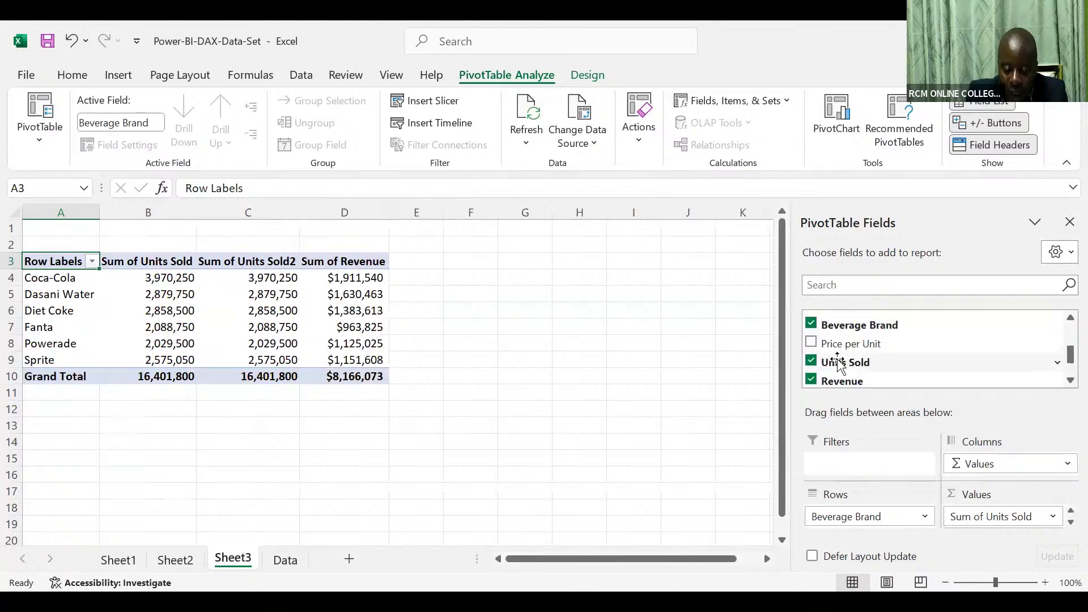
pyautogui.scroll(2, 839, 363)
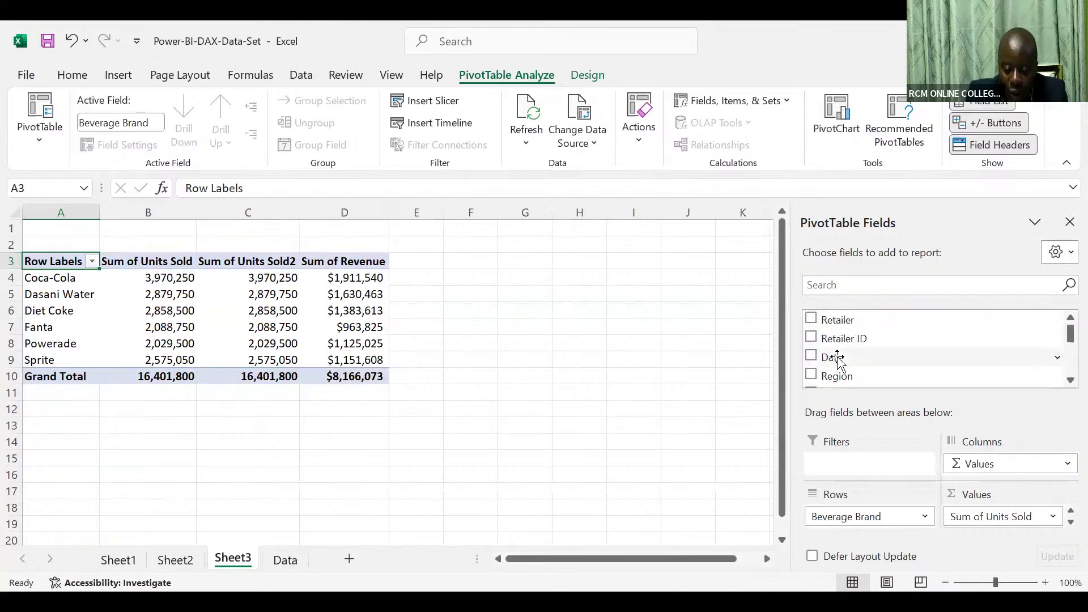
pyautogui.scroll(-3, 837, 358)
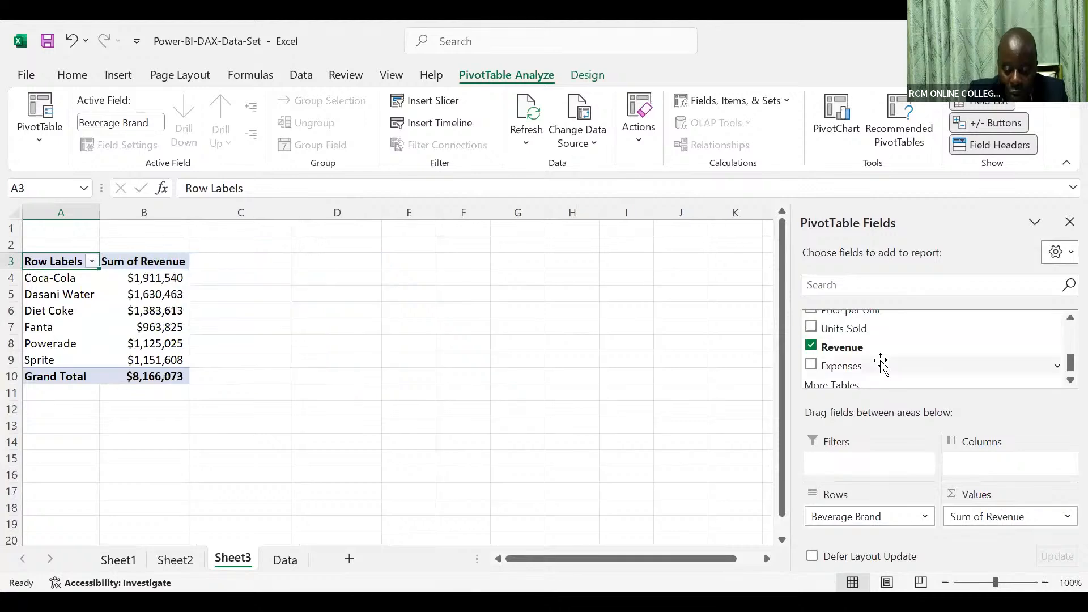
# Add Units Sold back to the values and place a second copy of it ahead of Sum of Revenue.
pyautogui.scroll(2, 818, 372)
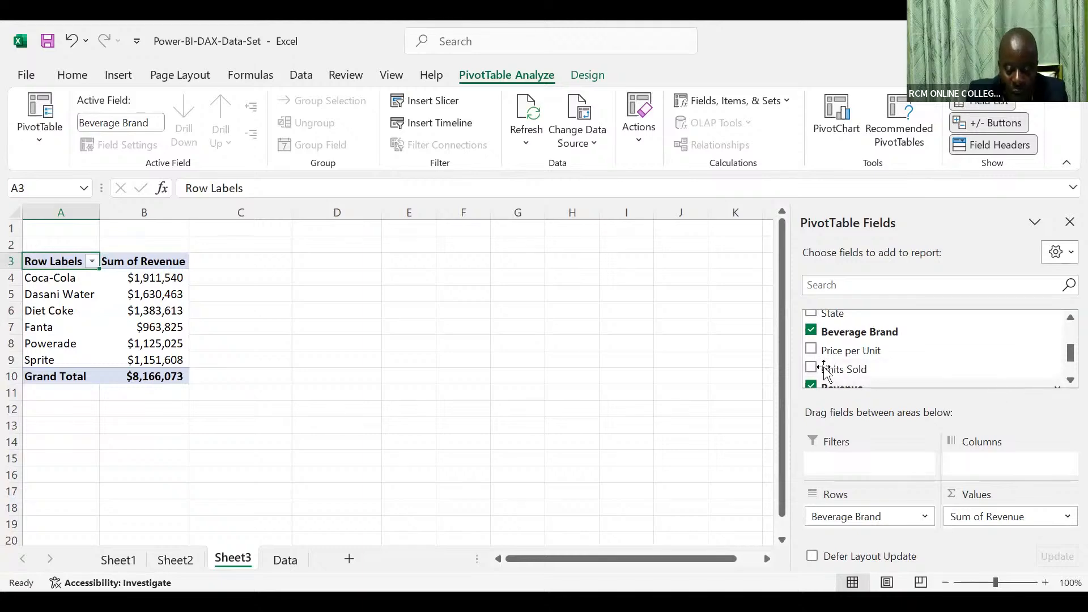
pyautogui.moveTo(819, 372); pyautogui.dragTo(970, 494)
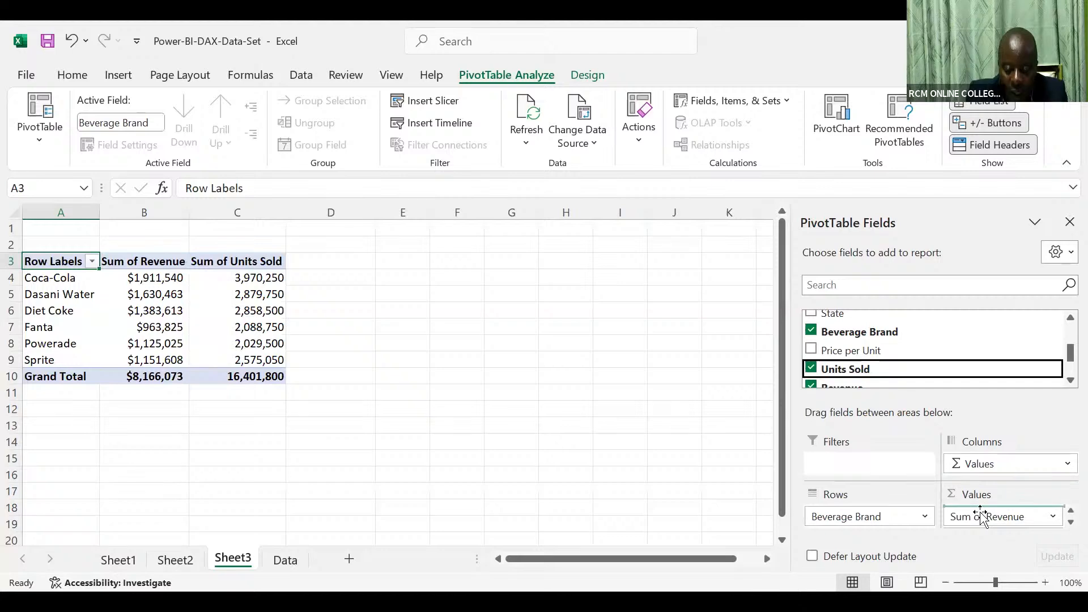
pyautogui.moveTo(981, 516); pyautogui.dragTo(980, 516)
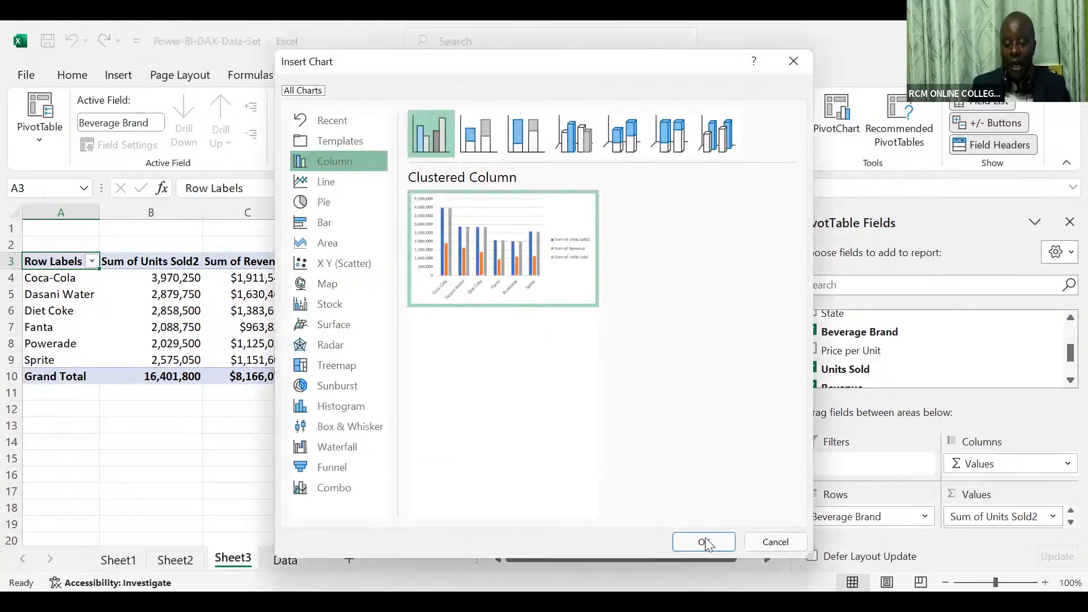
# Insert a clustered column PivotChart from the beverage brand PivotTable on Sheet3.
pyautogui.click(705, 542)
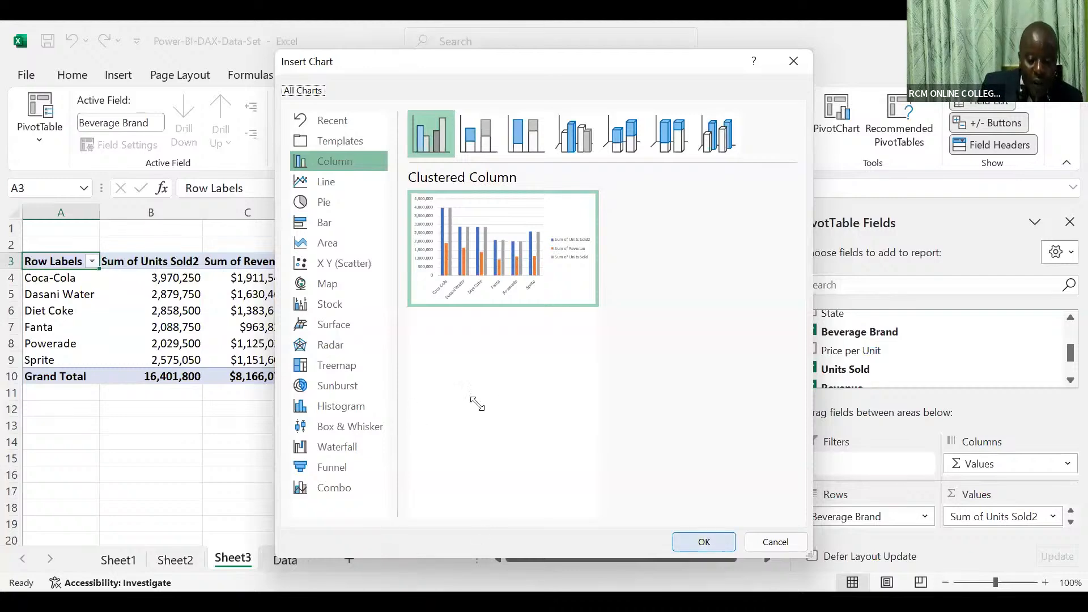
pyautogui.press('Return')
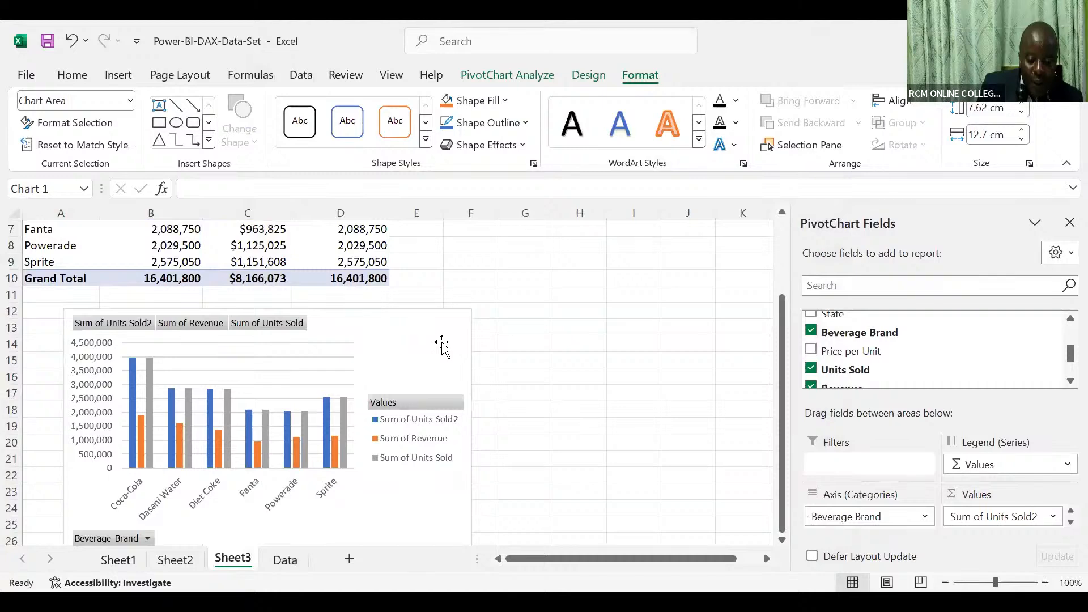
# Try enlarging the PivotChart to about 12.83 cm high and 19.09 cm wide, and undo the resizing.
pyautogui.click(541, 422)
pyautogui.scroll(-3, 567, 385)
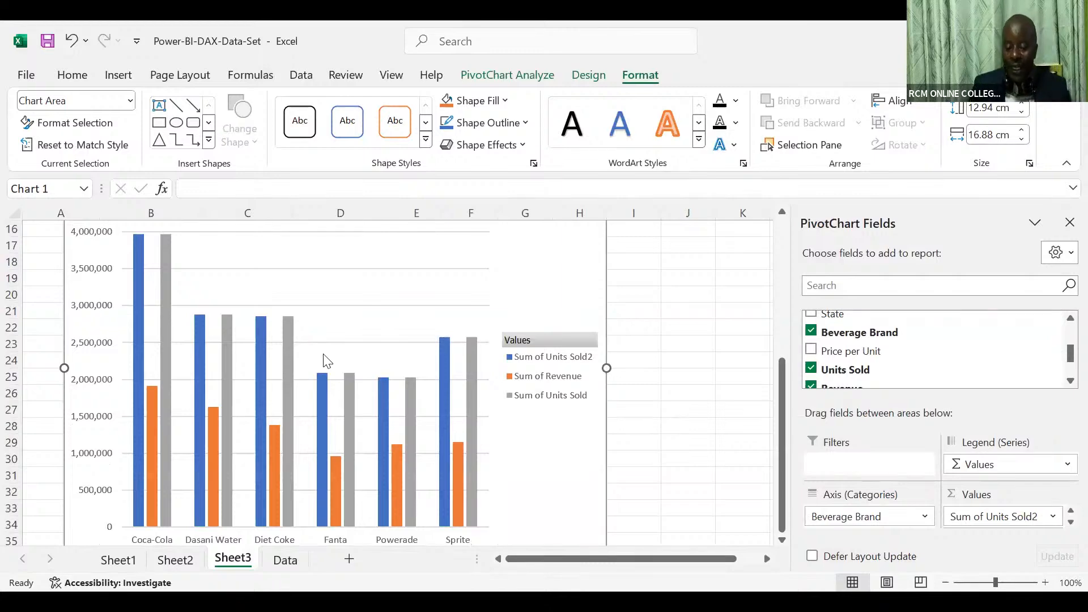
pyautogui.scroll(-3, 327, 363)
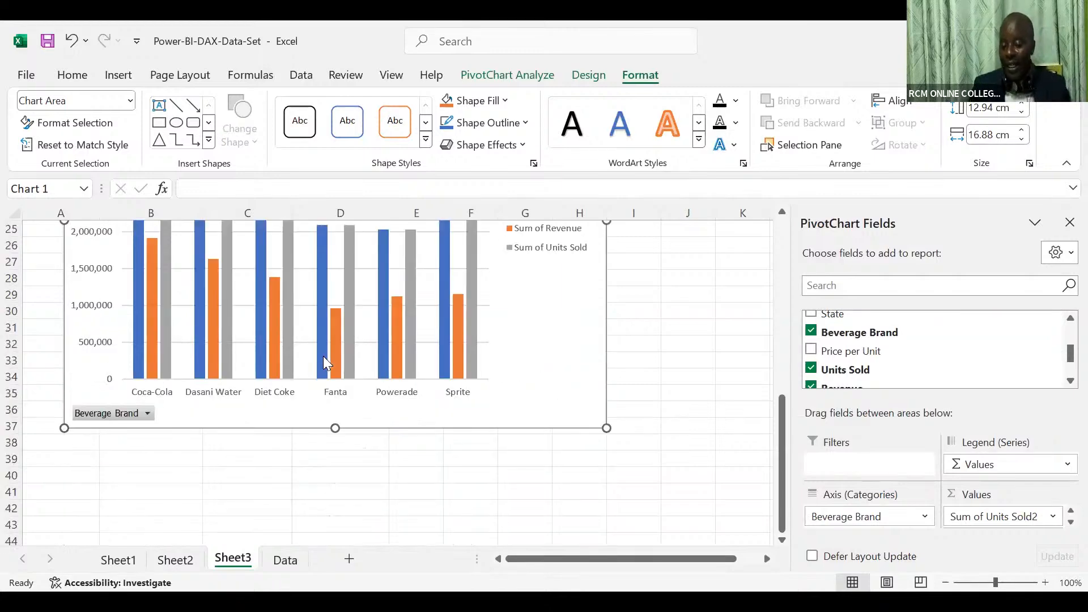
pyautogui.scroll(2, 354, 480)
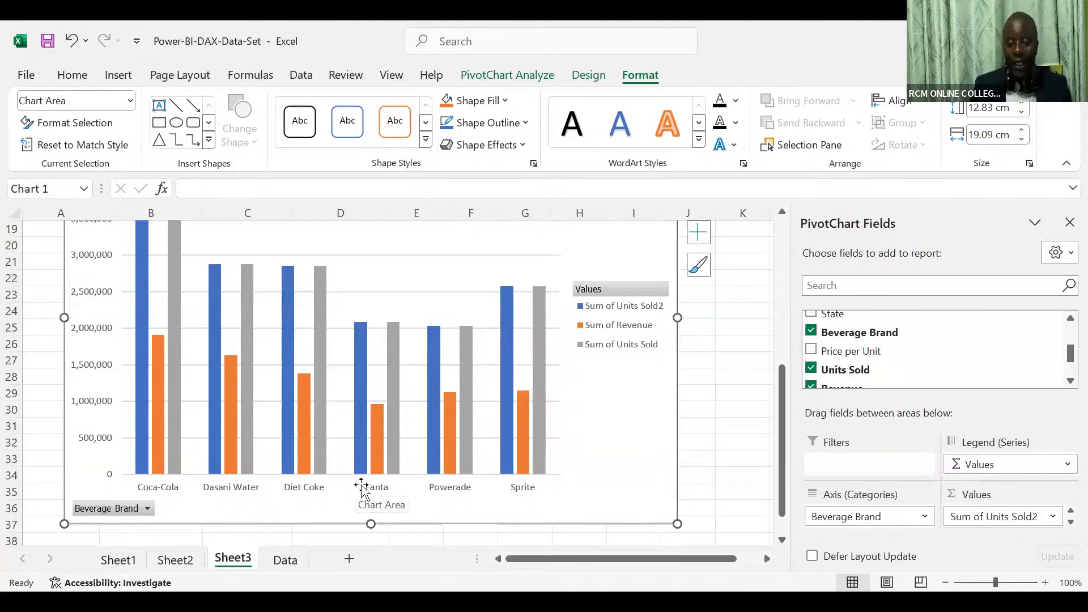
pyautogui.hotkey('ctrl', 'z')
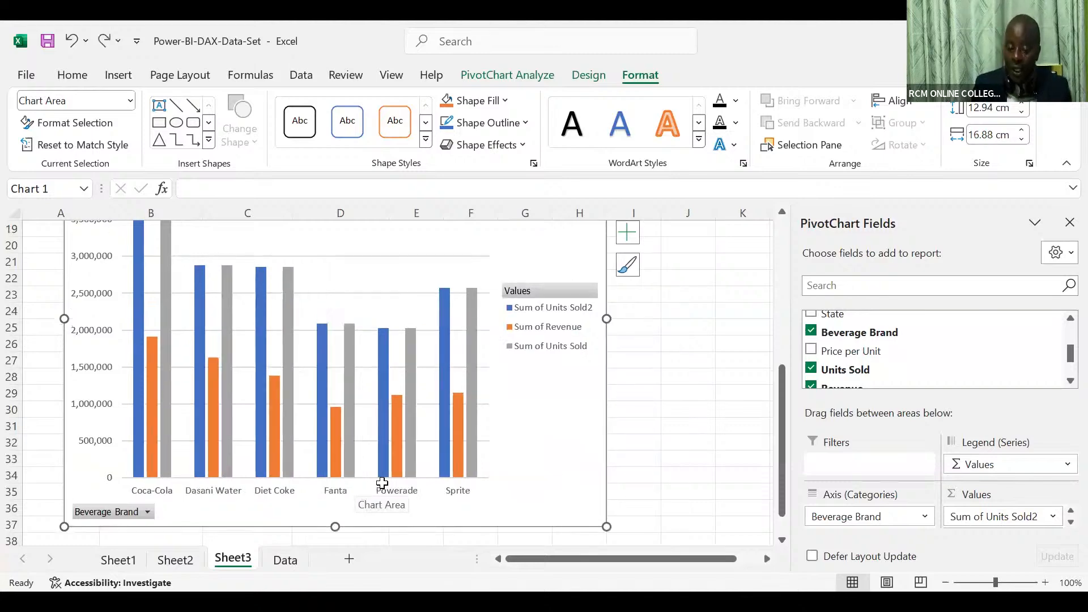
pyautogui.hotkey('ctrl', 'z')
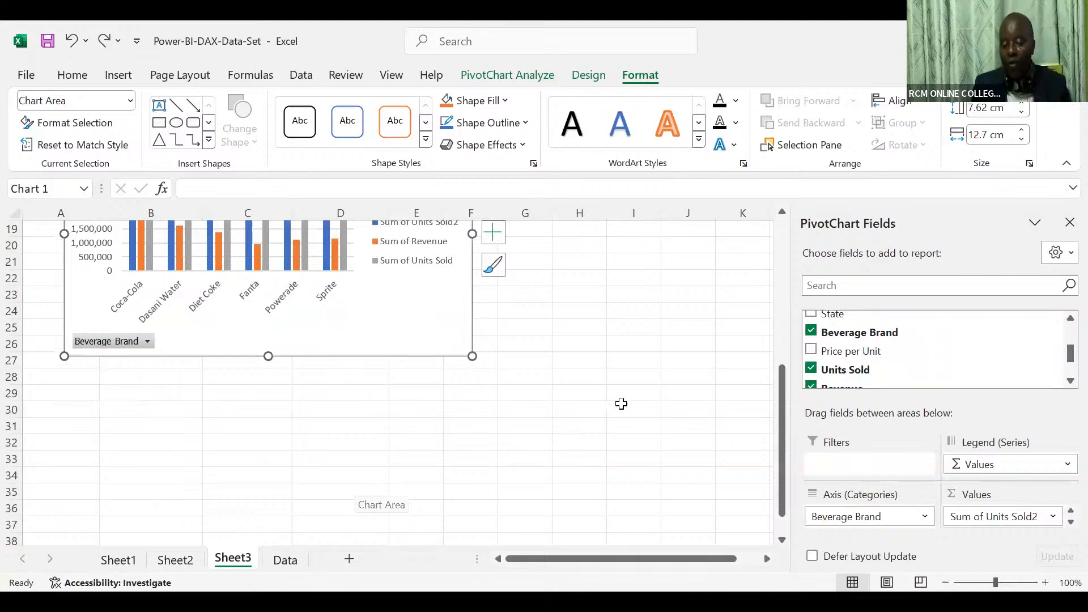
# Remove the Units Sold field from the PivotChart on Sheet3, keeping Revenue as its value.
pyautogui.scroll(2, 680, 414)
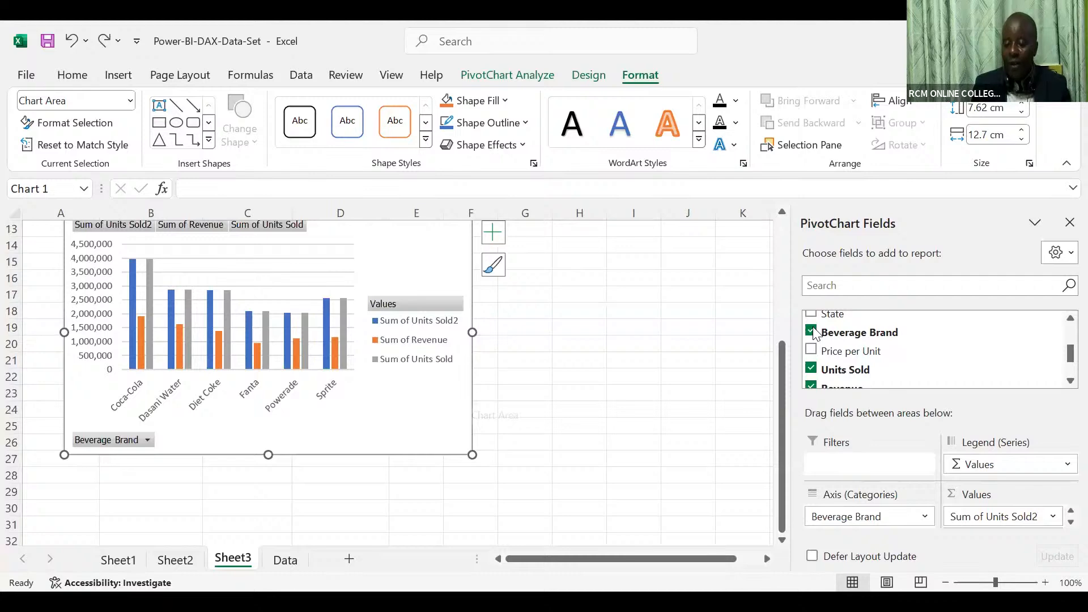
pyautogui.scroll(-1, 907, 340)
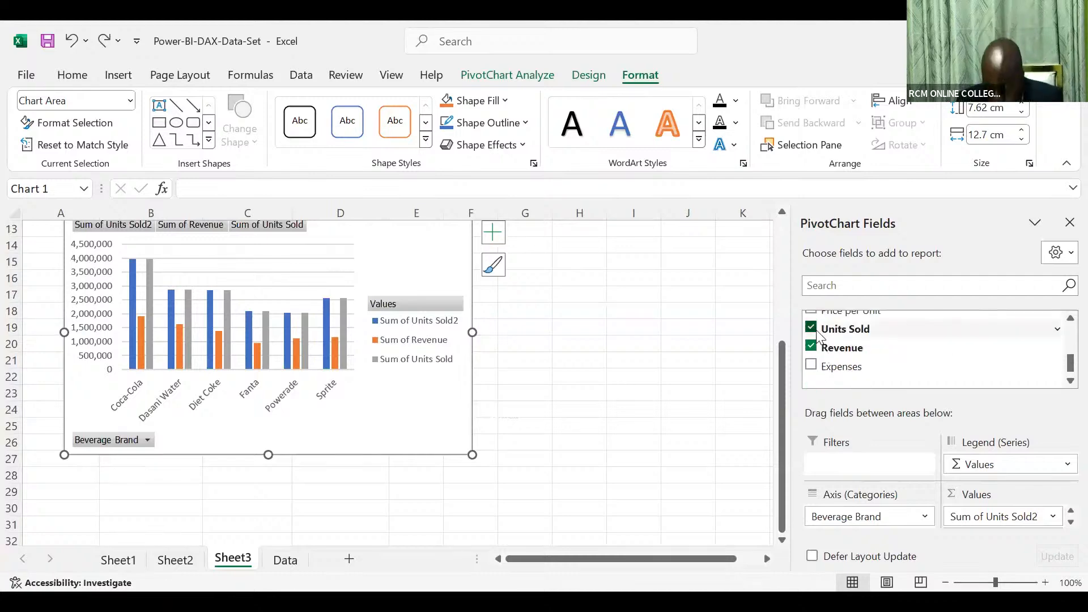
pyautogui.click(813, 329)
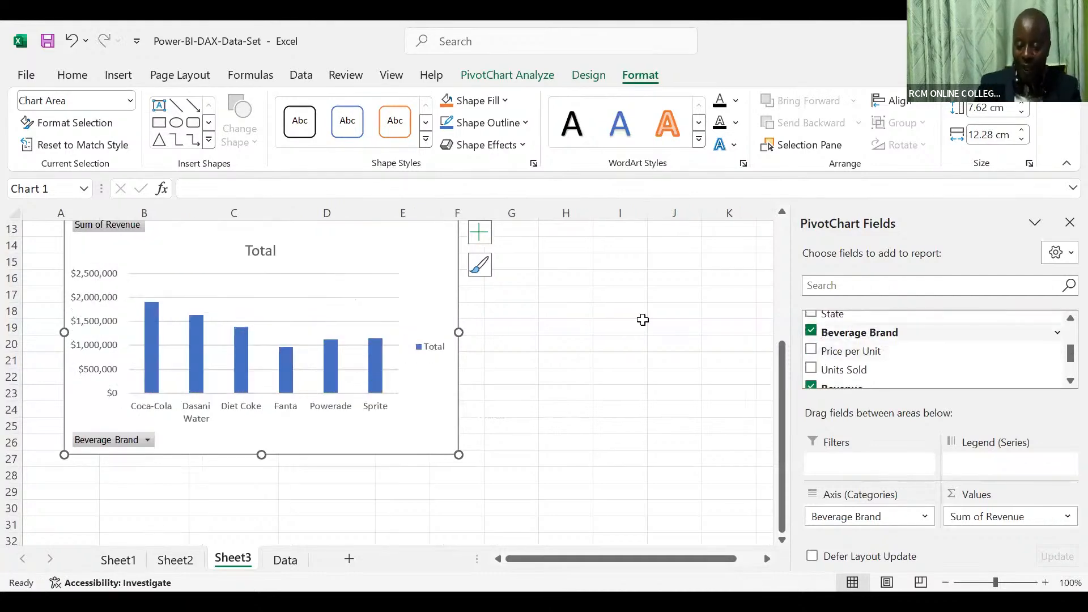
pyautogui.click(811, 330)
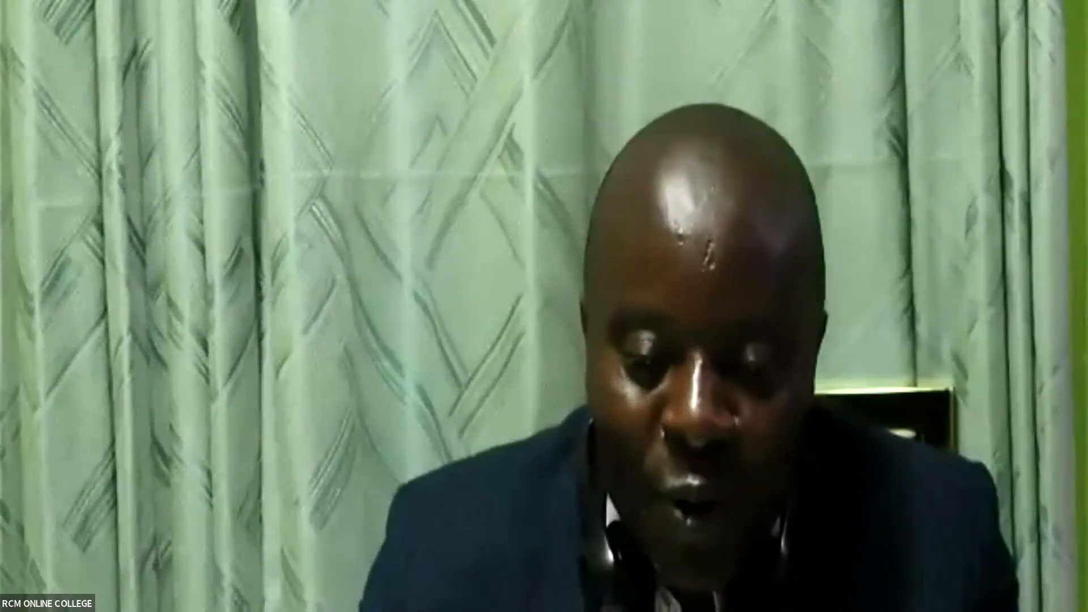
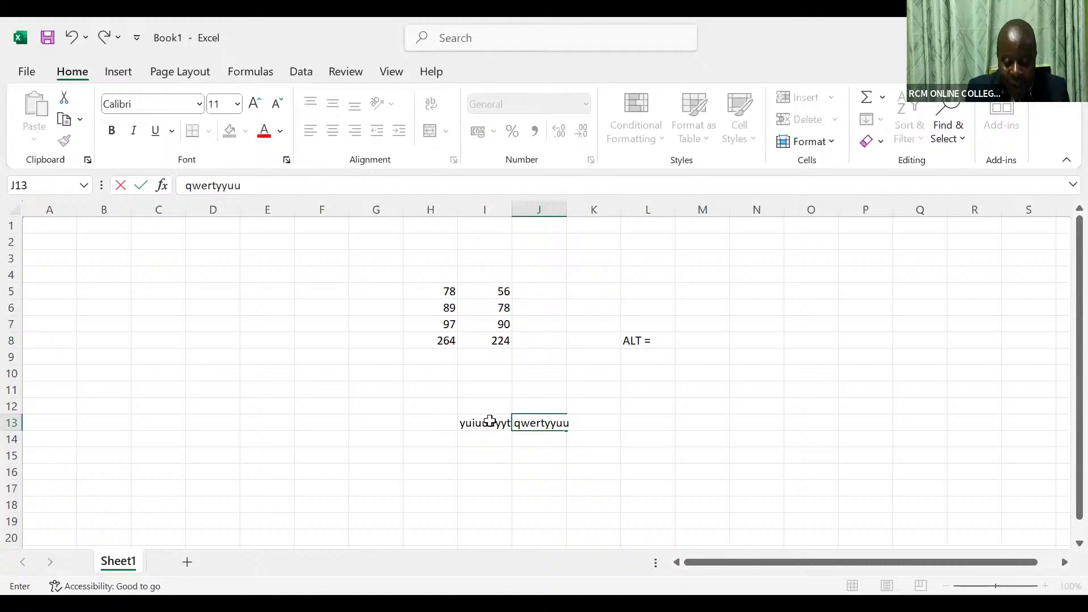
# Complete the sample text in J13 of Book1 and enter rtyuughhjjjjjjjj in K13 and tyuuiibvggtggffd in L13.
pyautogui.press('Tab')
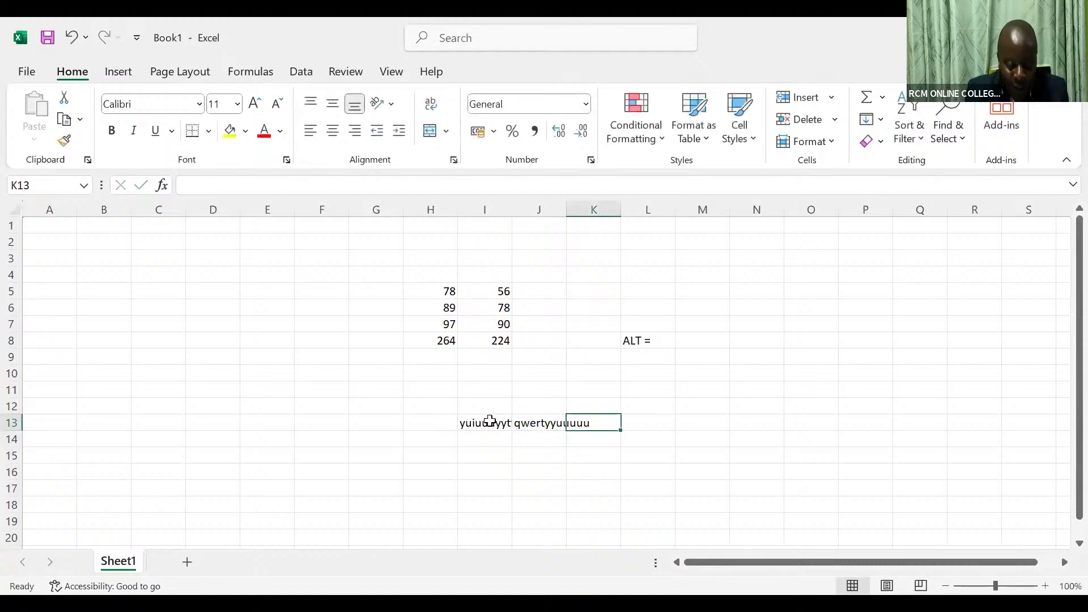
pyautogui.write('rtyuughh')
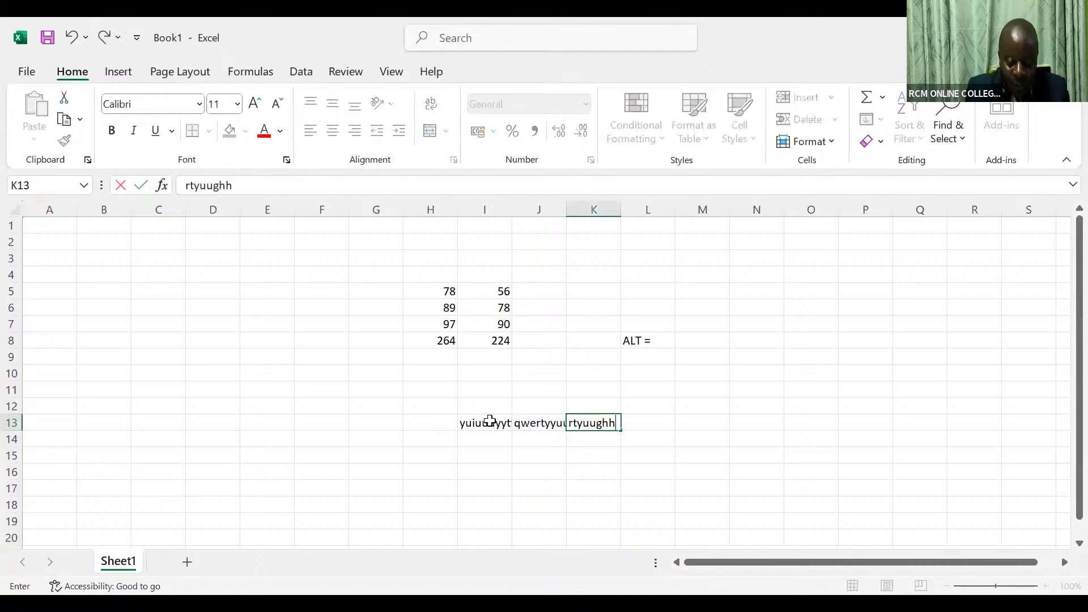
pyautogui.write('jjjjjjjj')
pyautogui.press('Tab')
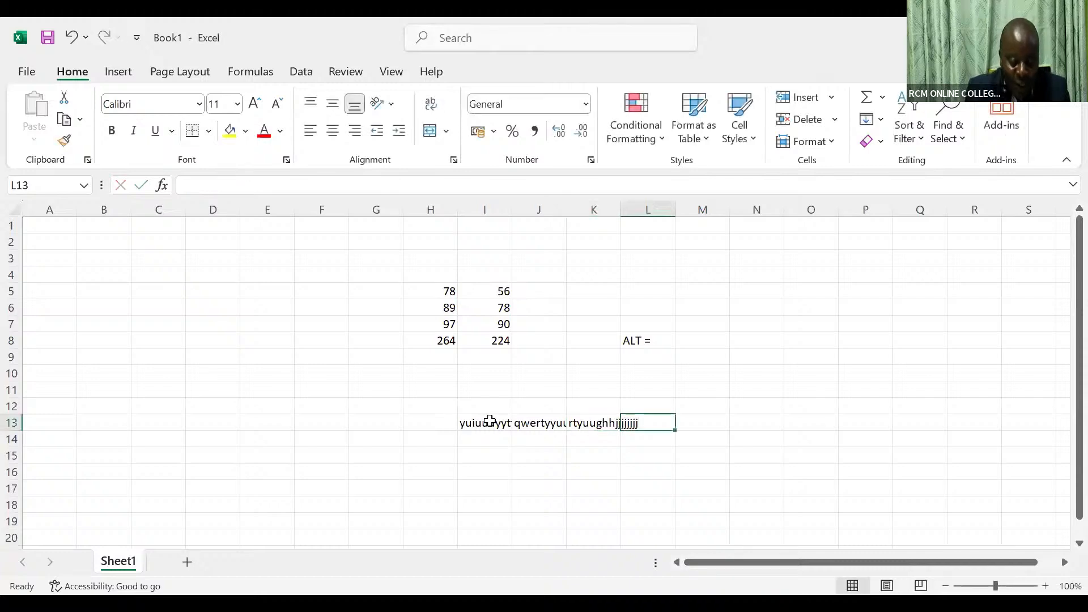
pyautogui.write('tyuuiibv')
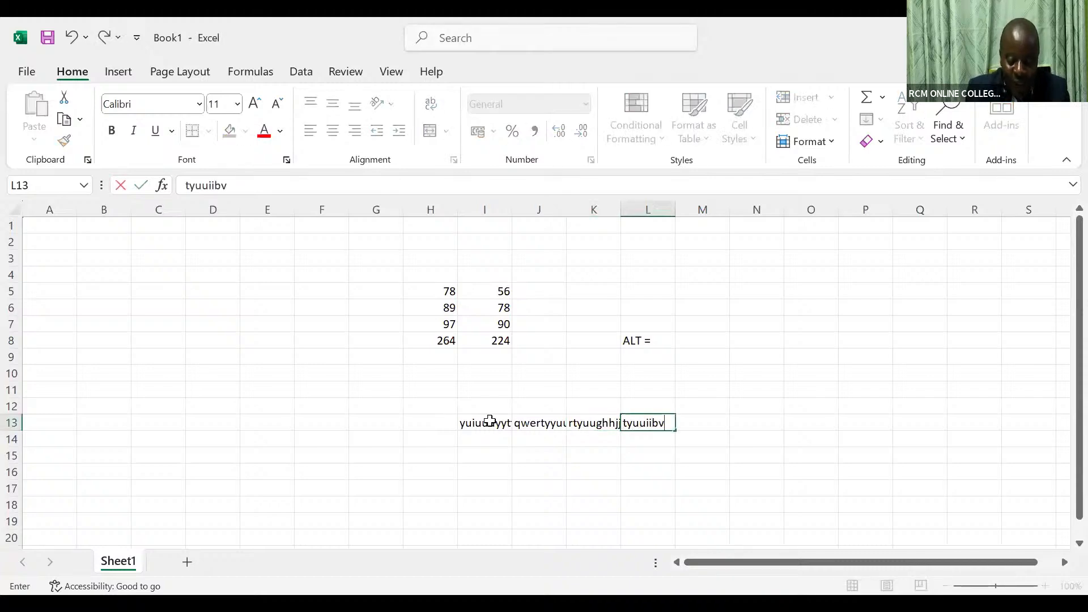
pyautogui.write('ggtggffd')
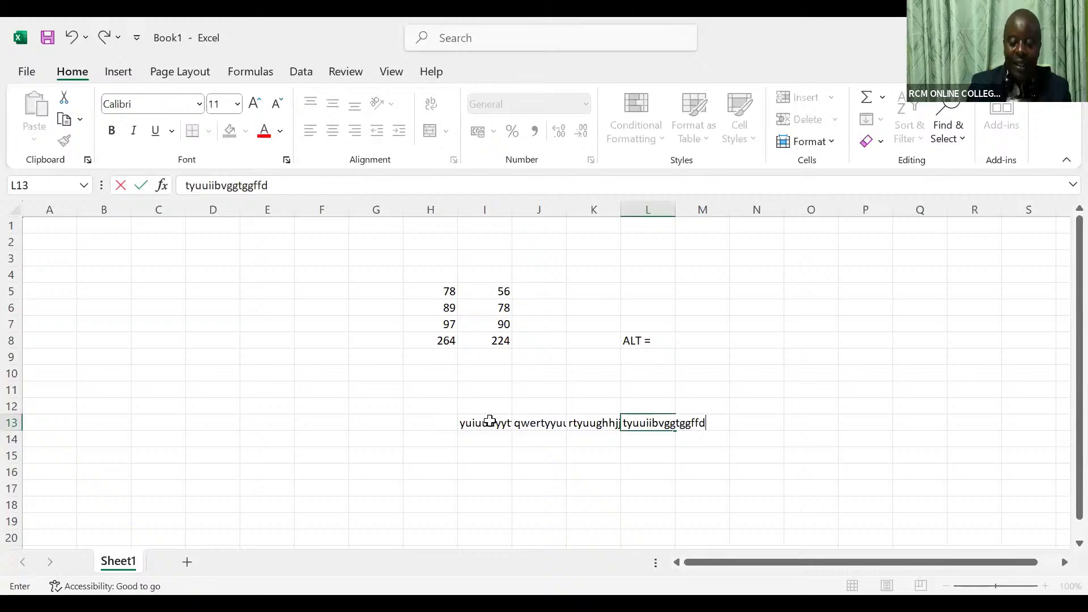
pyautogui.click(454, 458)
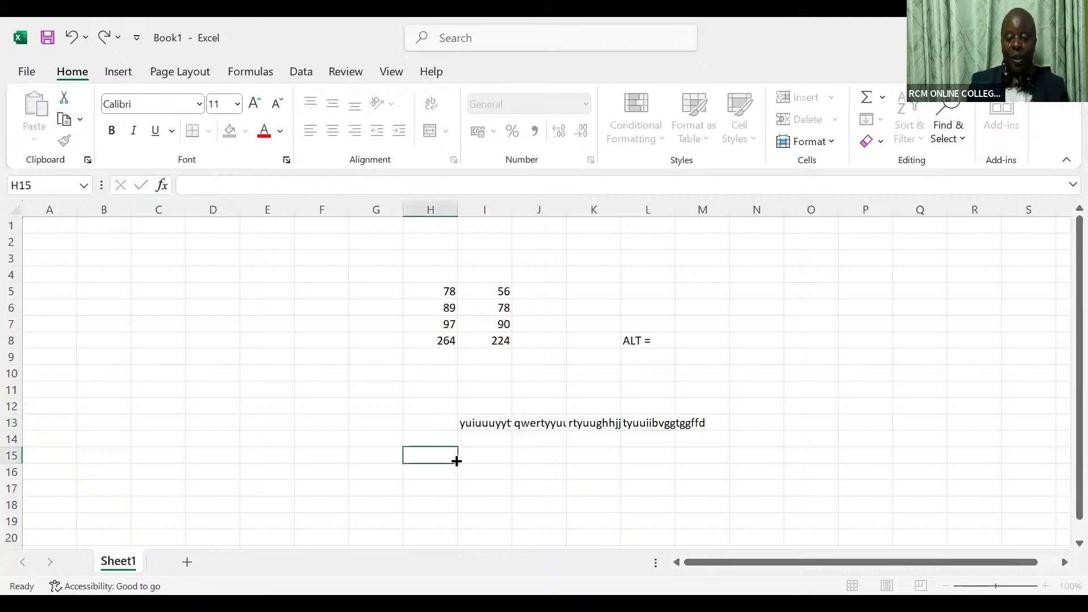
# Widen column I manually for the text in I13, and narrow it slightly again.
pyautogui.click(487, 421)
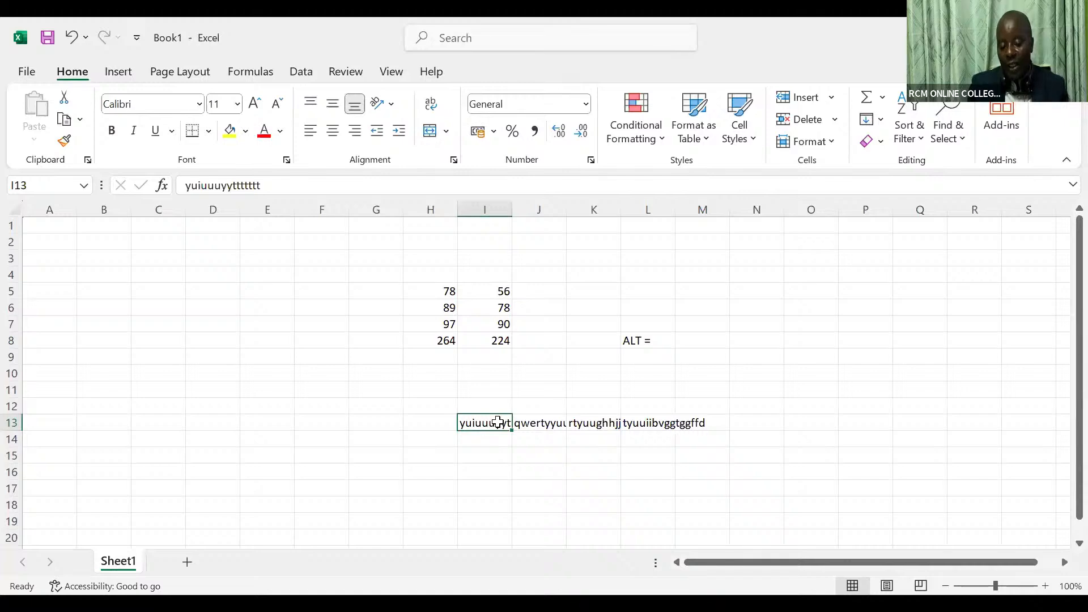
pyautogui.click(549, 425)
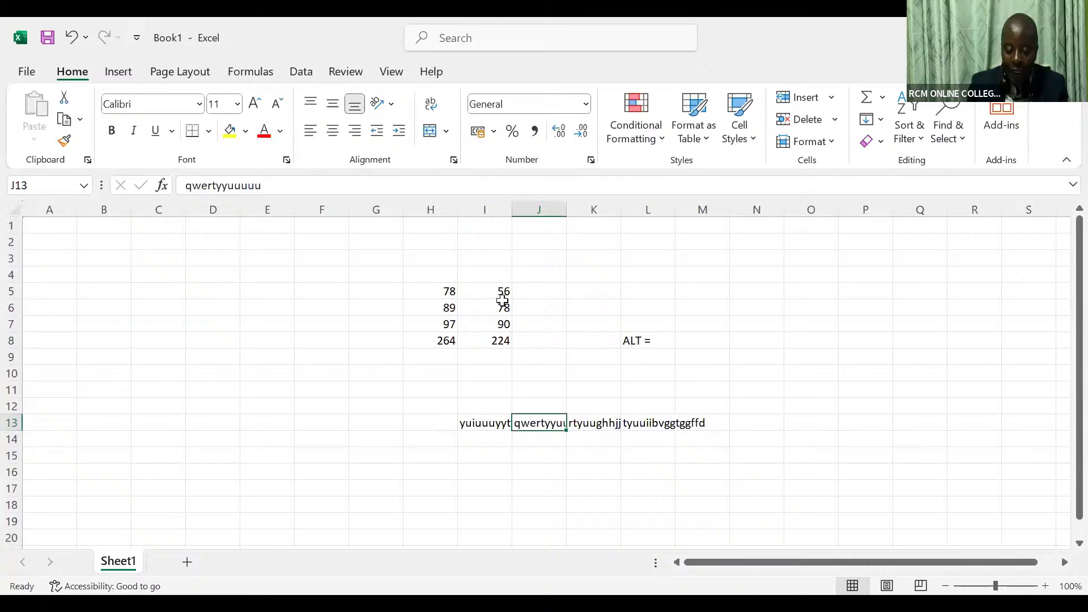
pyautogui.press('Left')
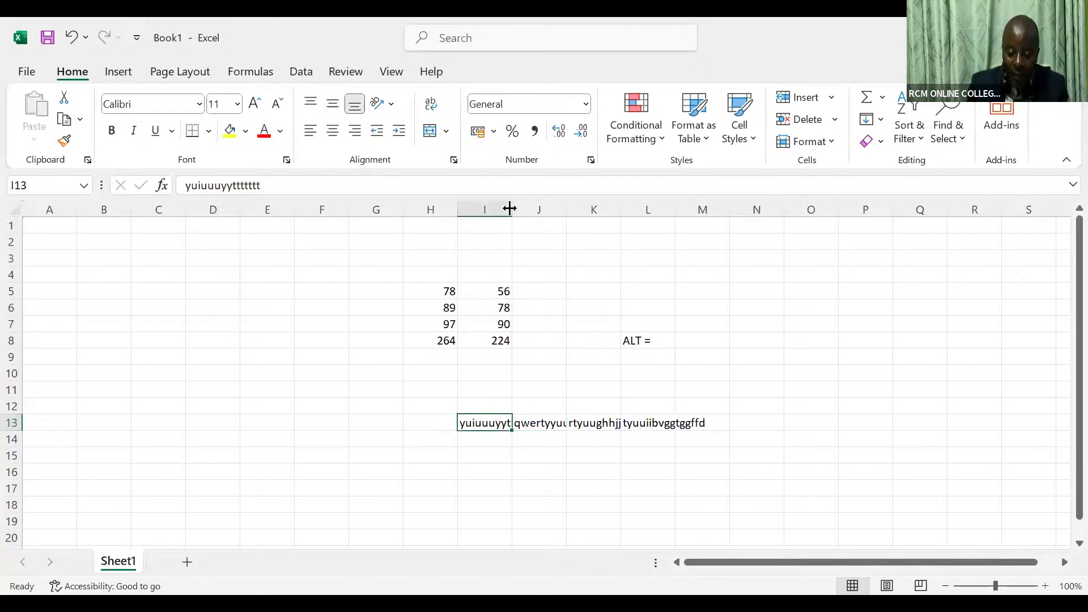
pyautogui.moveTo(510, 209); pyautogui.dragTo(540, 214)
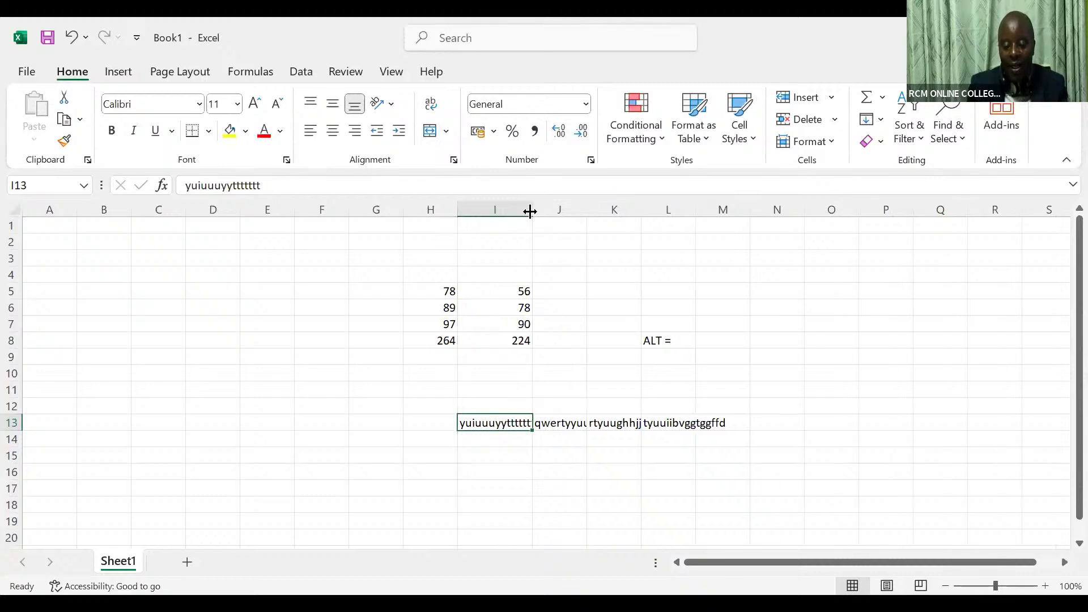
pyautogui.moveTo(530, 211); pyautogui.dragTo(518, 211)
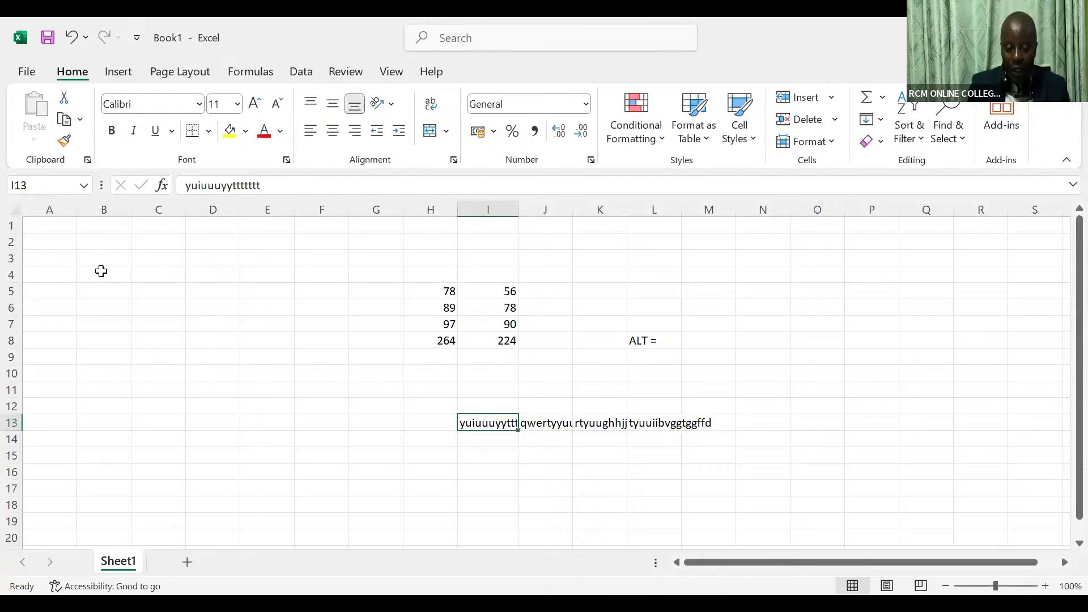
# Try auto-fitting all columns of the sheet to their contents twice, undoing the fit each time.
pyautogui.click(15, 211)
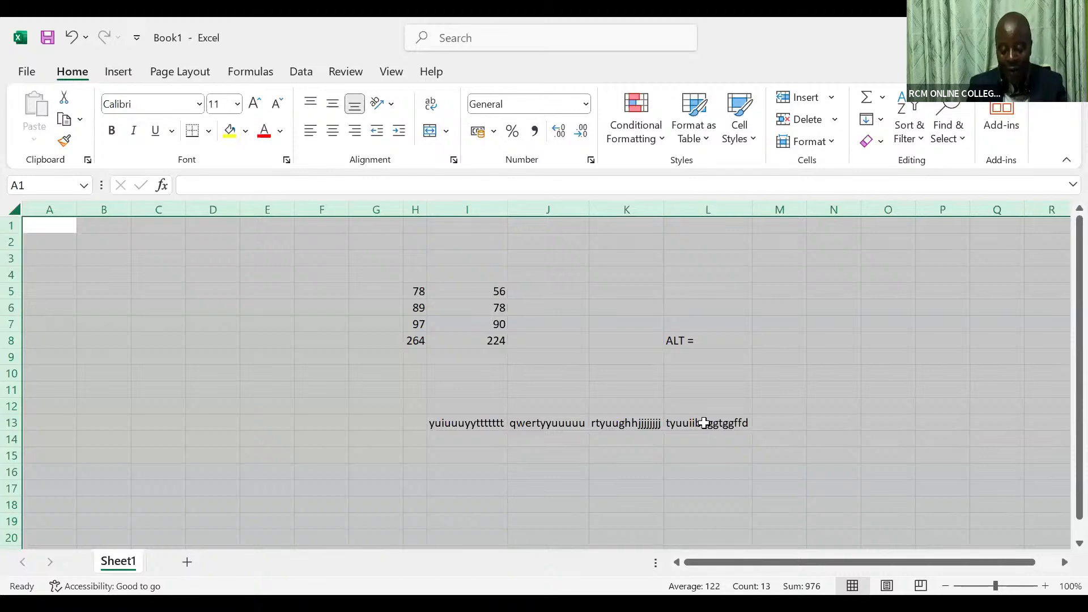
pyautogui.hotkey('ctrl', 'z')
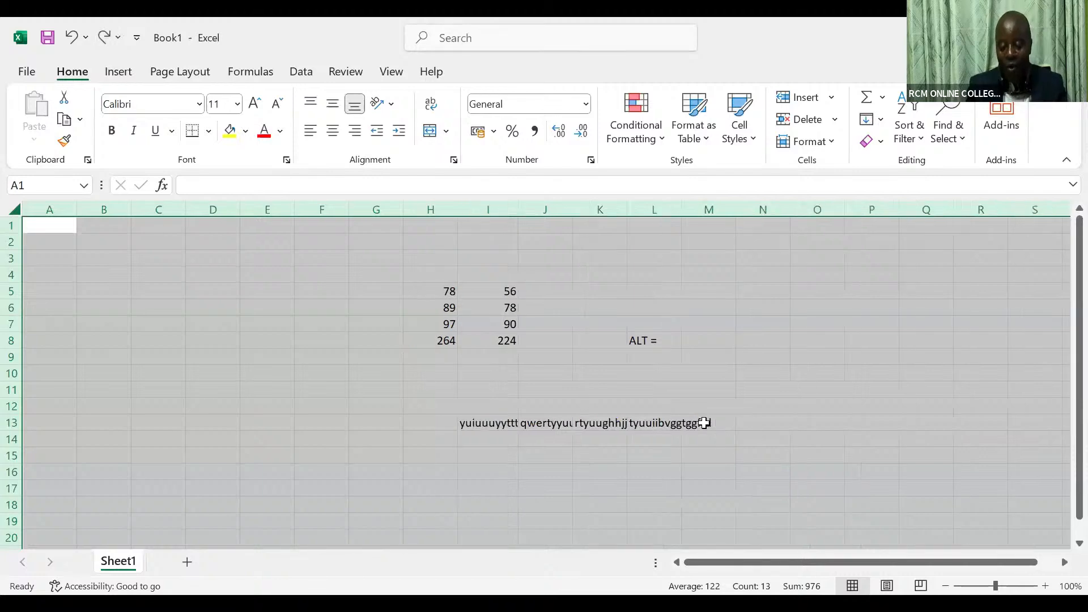
pyautogui.click(236, 482)
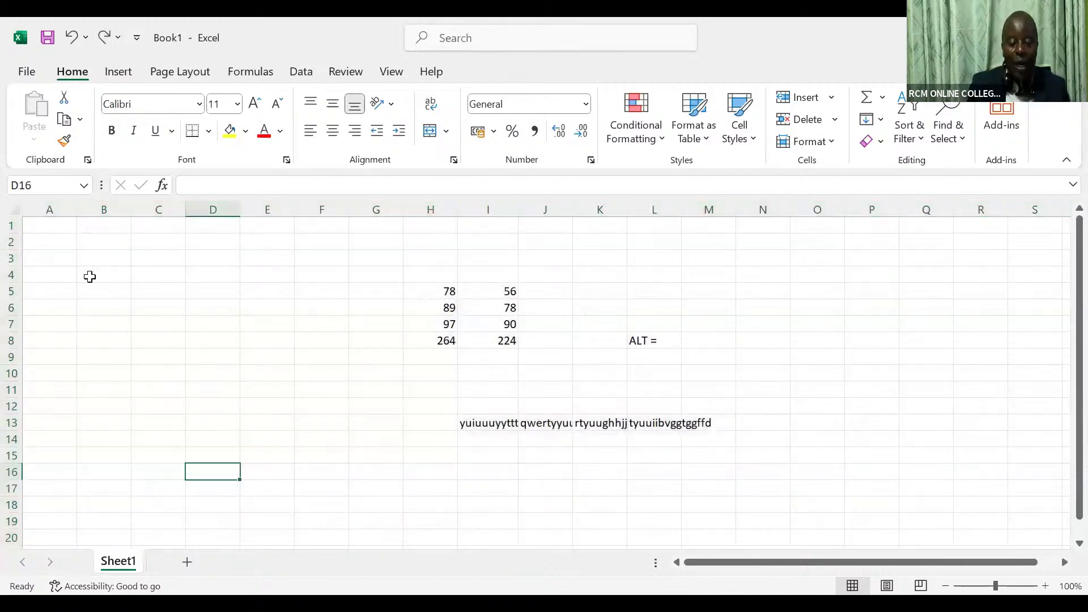
pyautogui.click(16, 210)
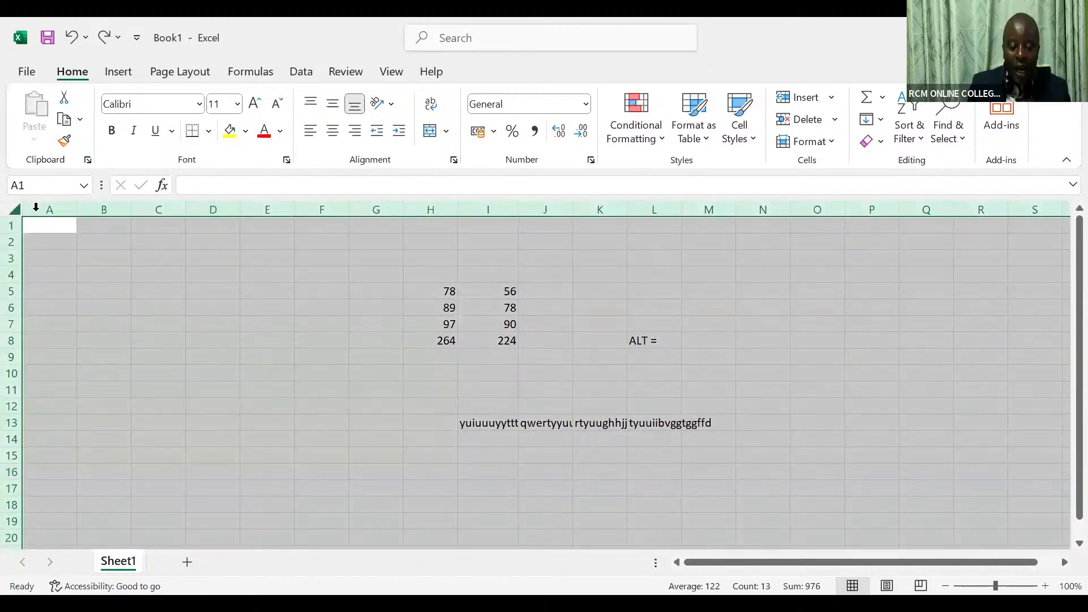
pyautogui.doubleClick(79, 208)
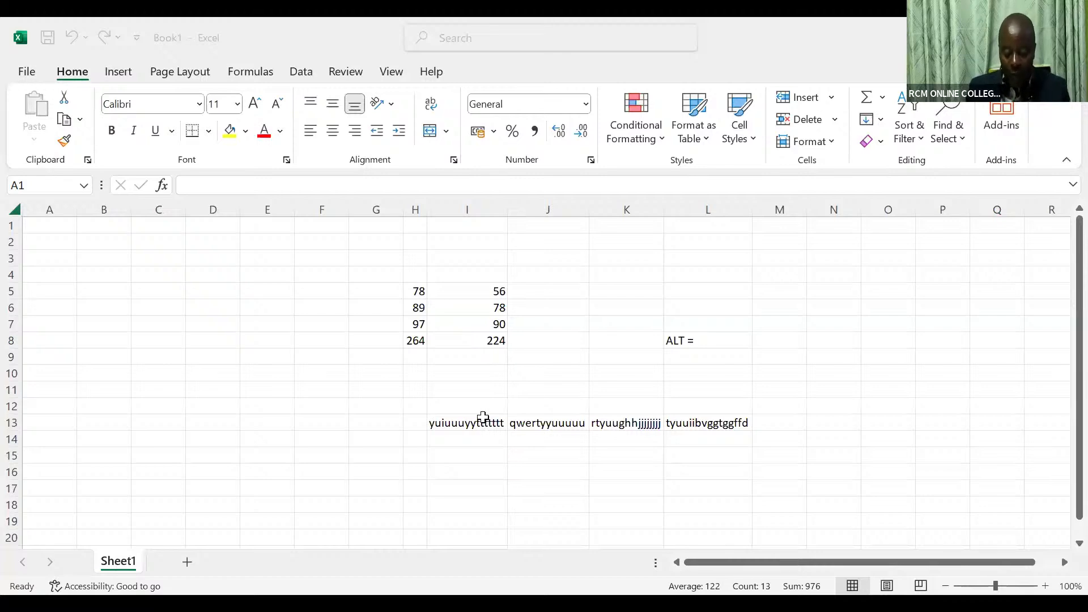
pyautogui.hotkey('ctrl', 'z')
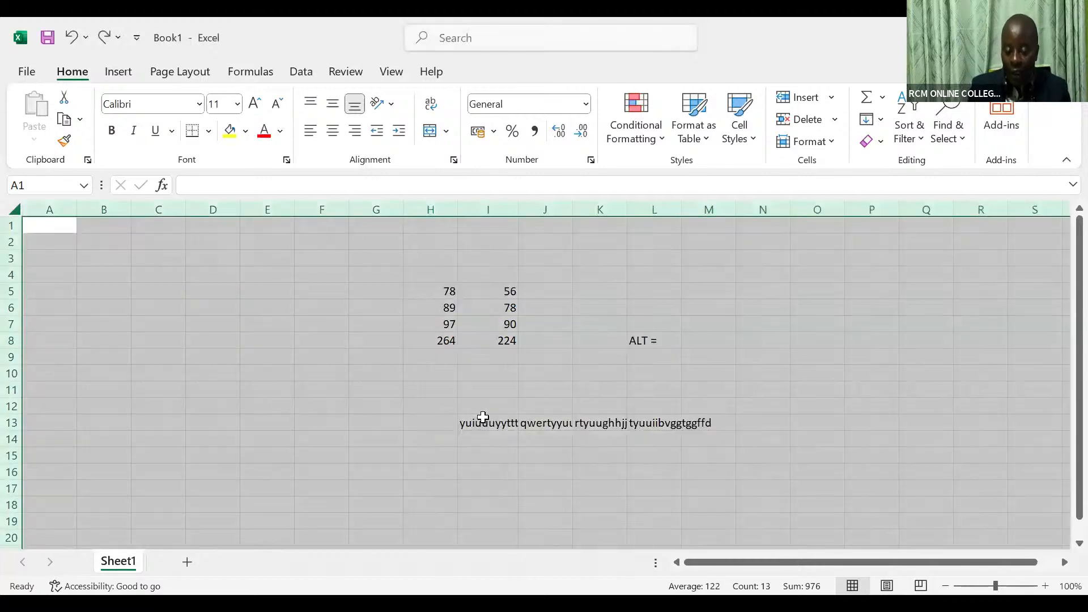
pyautogui.click(482, 417)
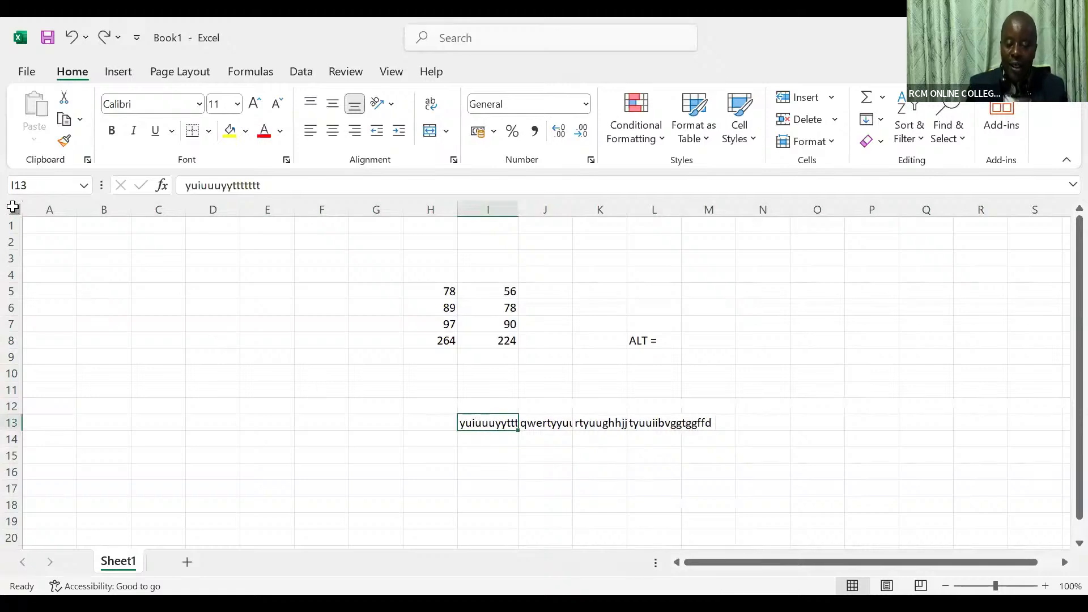
pyautogui.moveTo(430, 522); pyautogui.dragTo(158, 307)
pyautogui.click(57, 255)
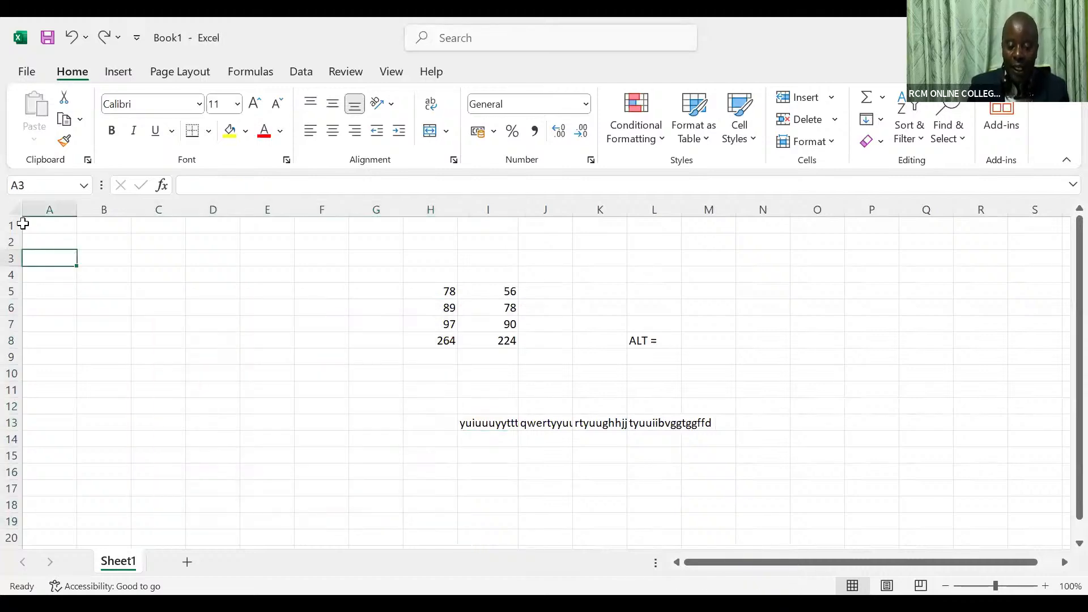
# Select the whole sheet and auto-fit all column widths to their contents.
pyautogui.click(15, 211)
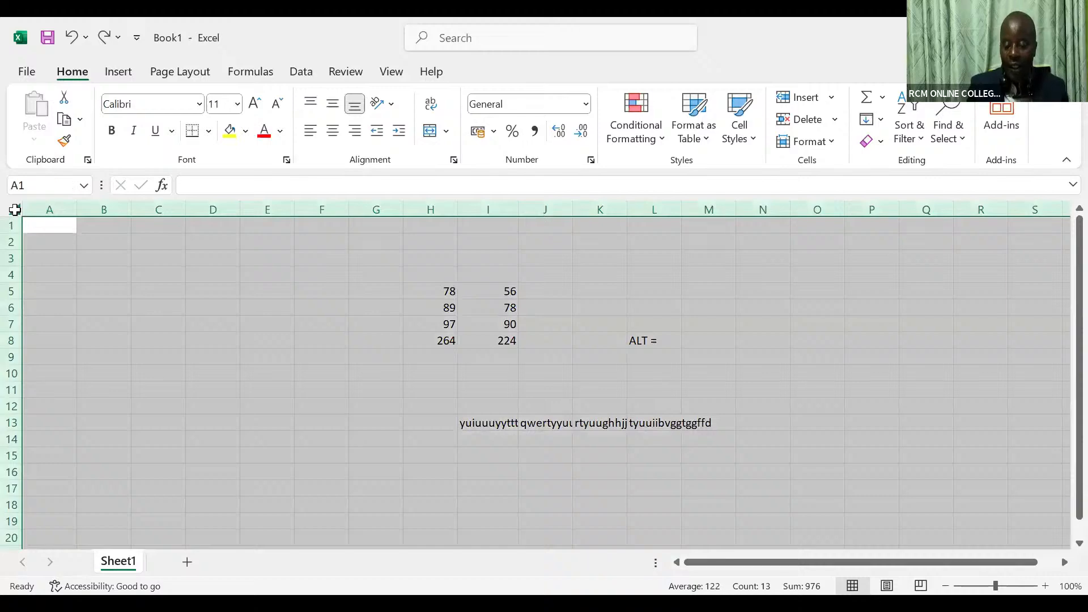
pyautogui.moveTo(77, 210); pyautogui.dragTo(77, 210)
pyautogui.doubleClick(77, 210)
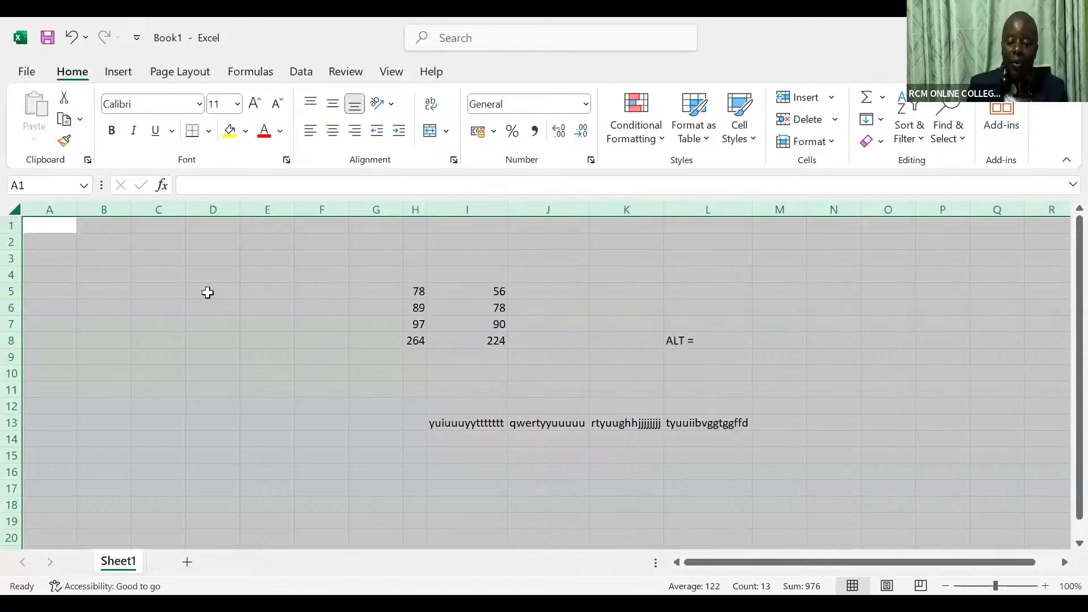
# Enter the headings price in D7 and Quantity in E7, correcting the spelling of the second one.
pyautogui.click(209, 321)
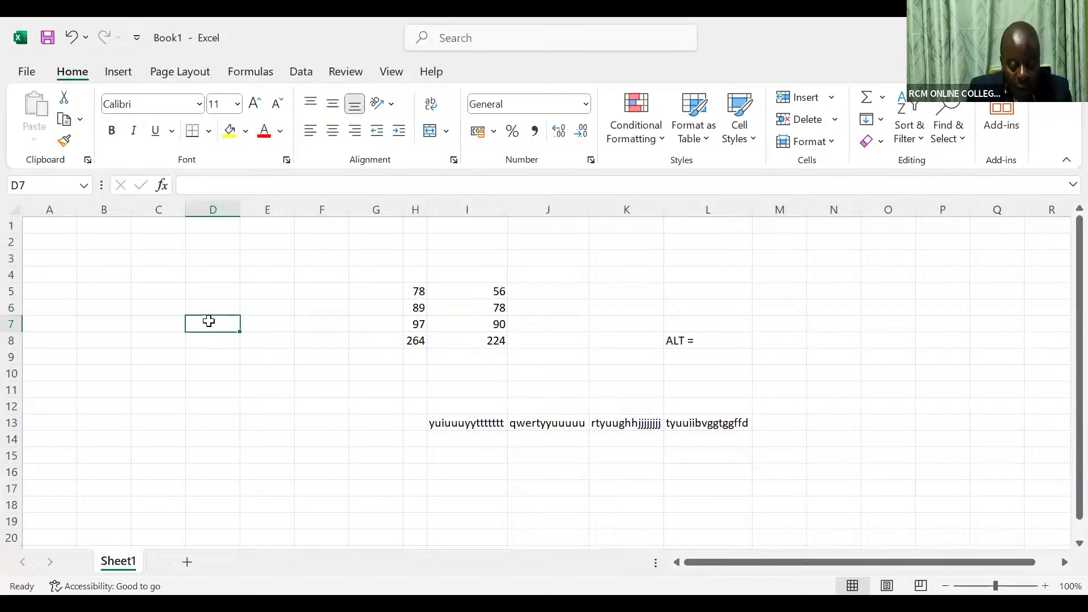
pyautogui.write('price')
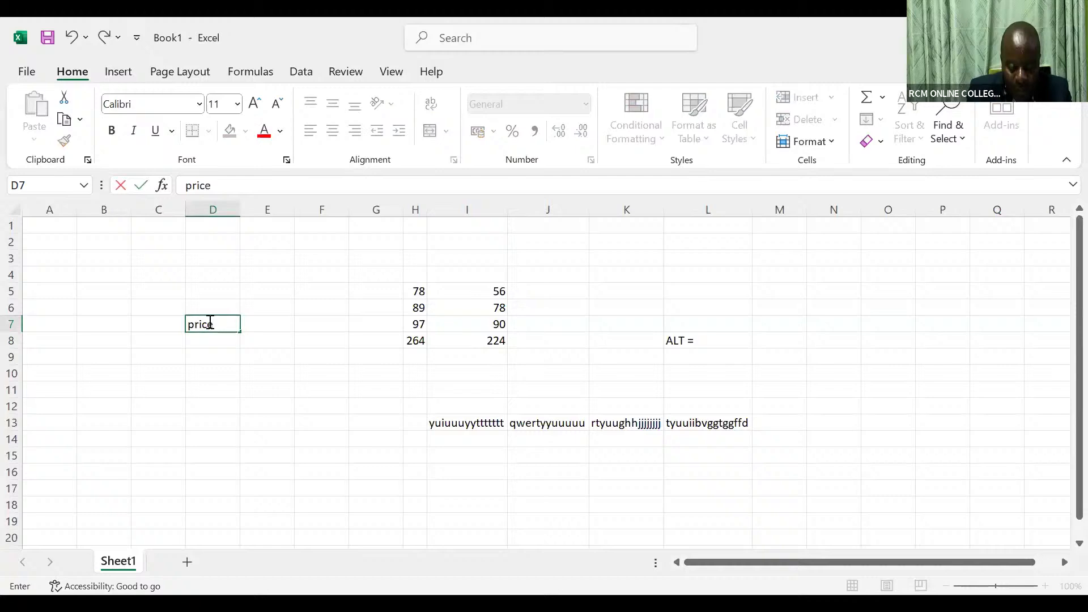
pyautogui.click(244, 322)
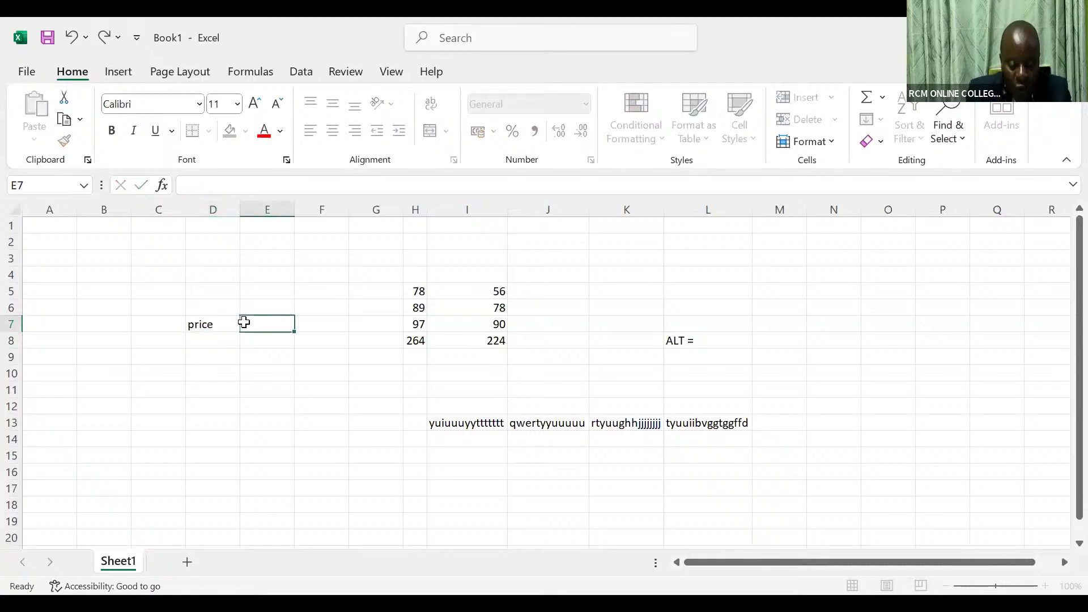
pyautogui.write('Qiua')
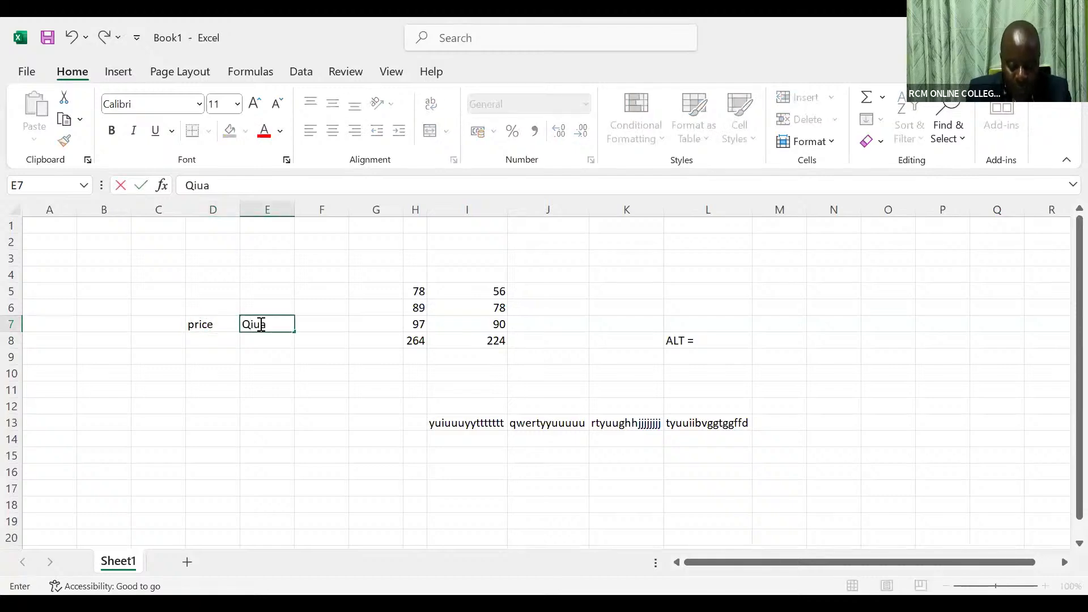
pyautogui.write('nti')
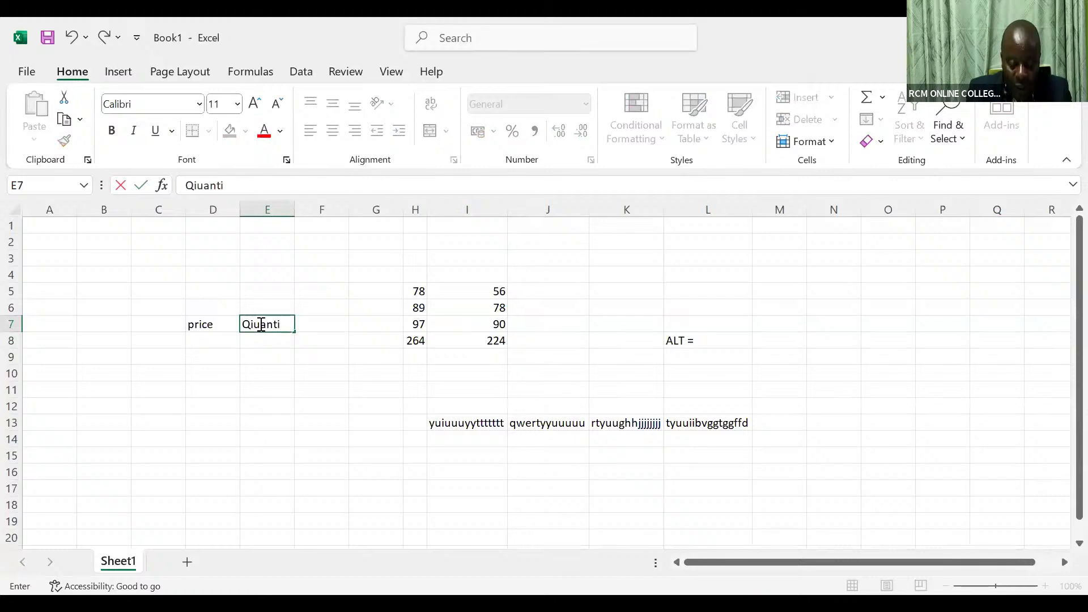
pyautogui.write('ty')
pyautogui.click(257, 325)
pyautogui.press('BackSpace')
# Fill the price column with 10, 12, 34 and 78 in D8 to D11.
pyautogui.click(212, 342)
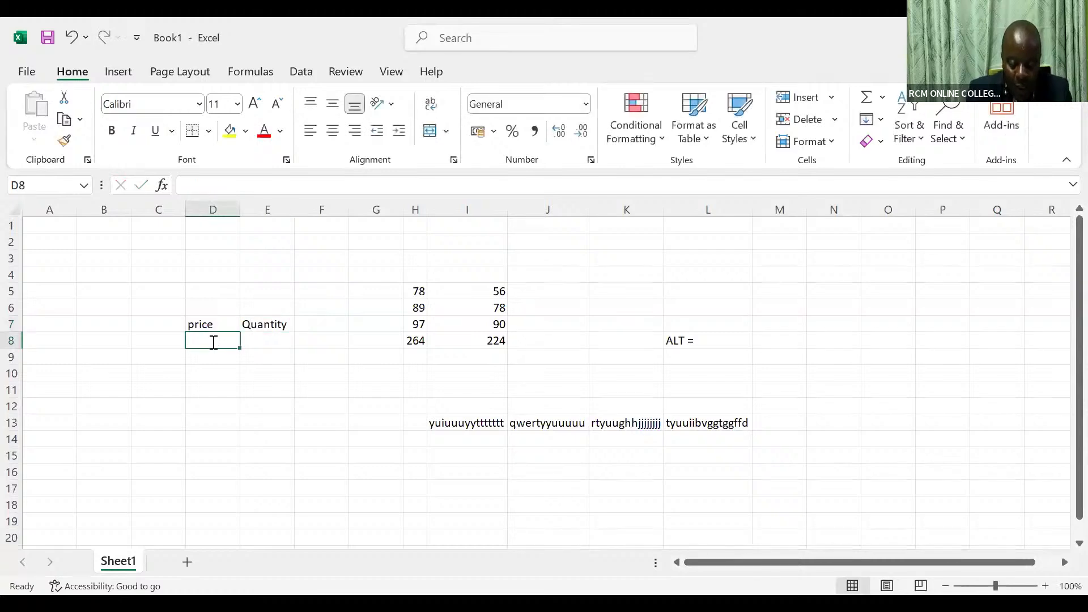
pyautogui.write('10')
pyautogui.press('Return')
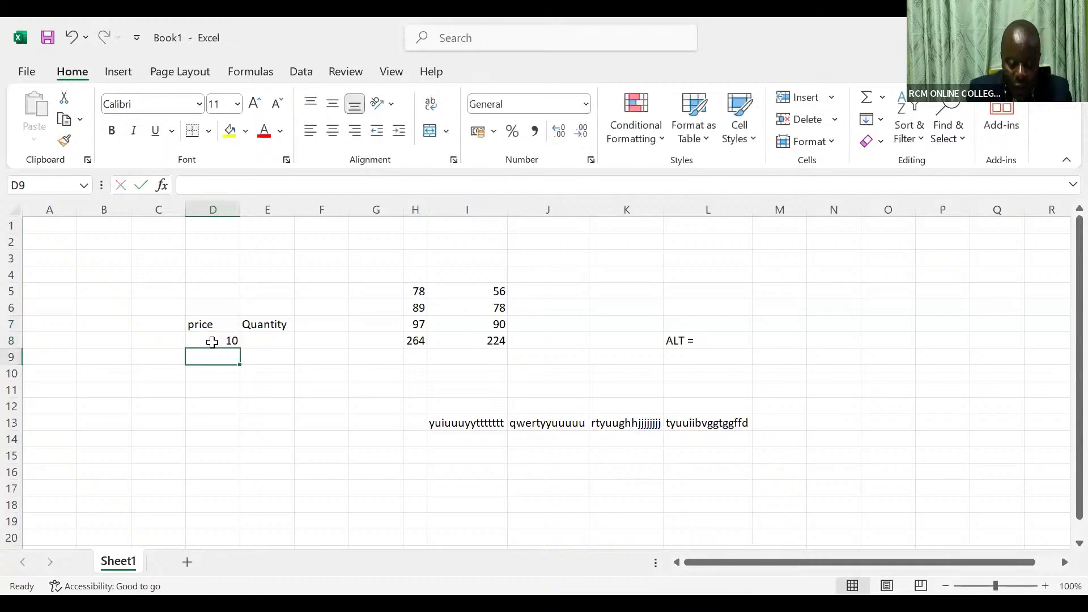
pyautogui.write('12')
pyautogui.press('Return')
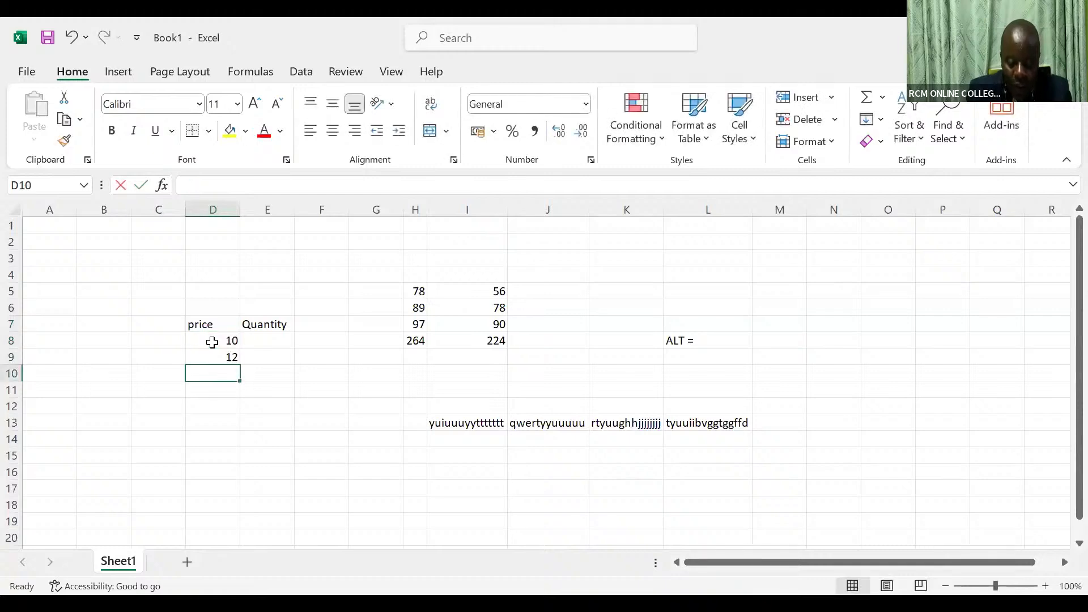
pyautogui.write('34')
pyautogui.press('Return')
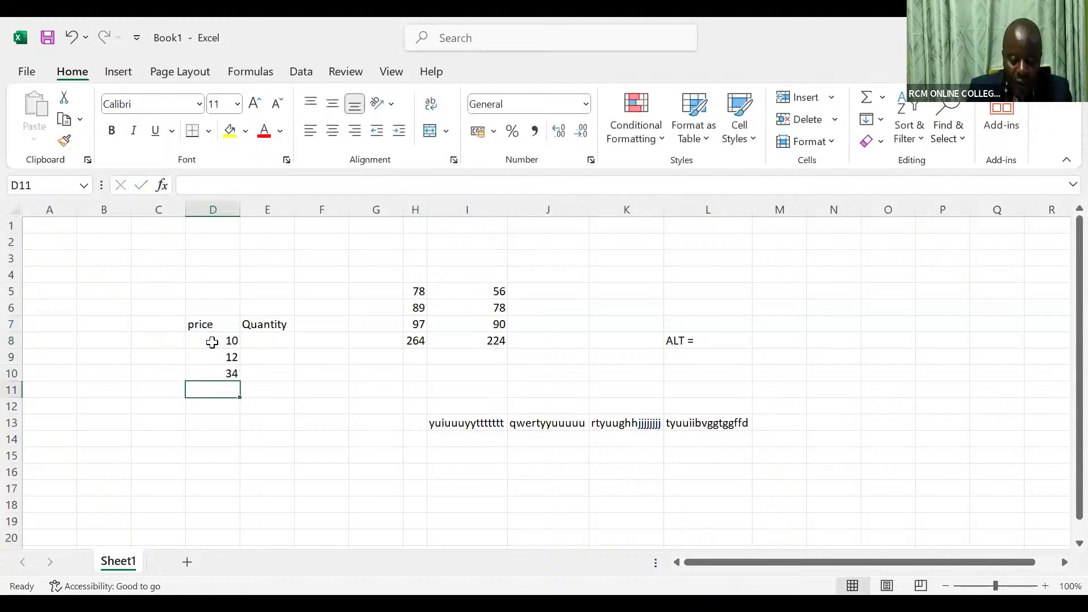
pyautogui.write('78')
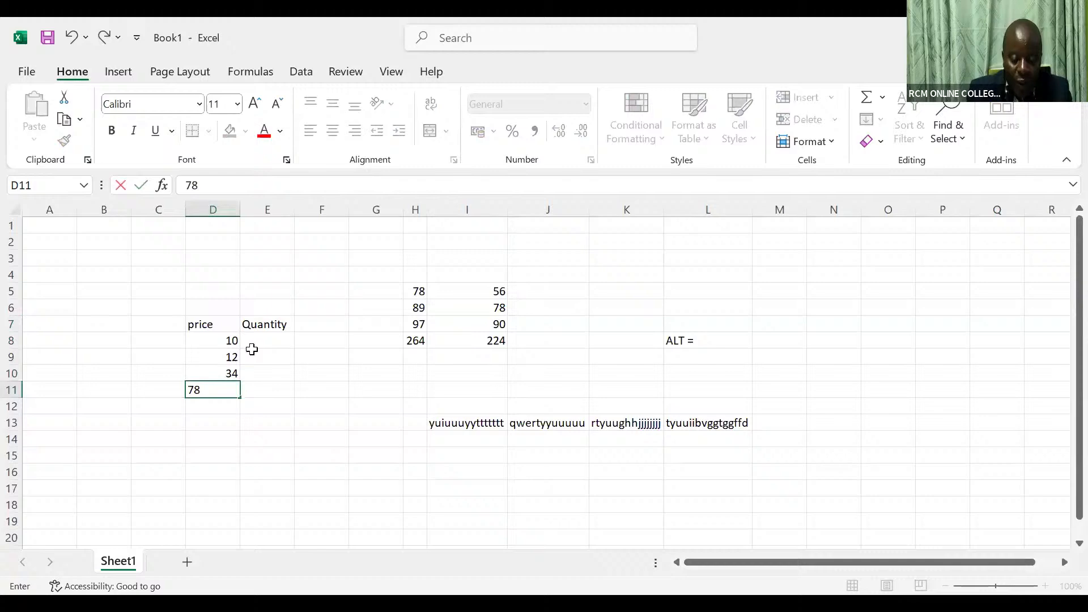
# Fill the Quantity column with 89, 97, 67 and 43 in E8 to E11.
pyautogui.click(280, 338)
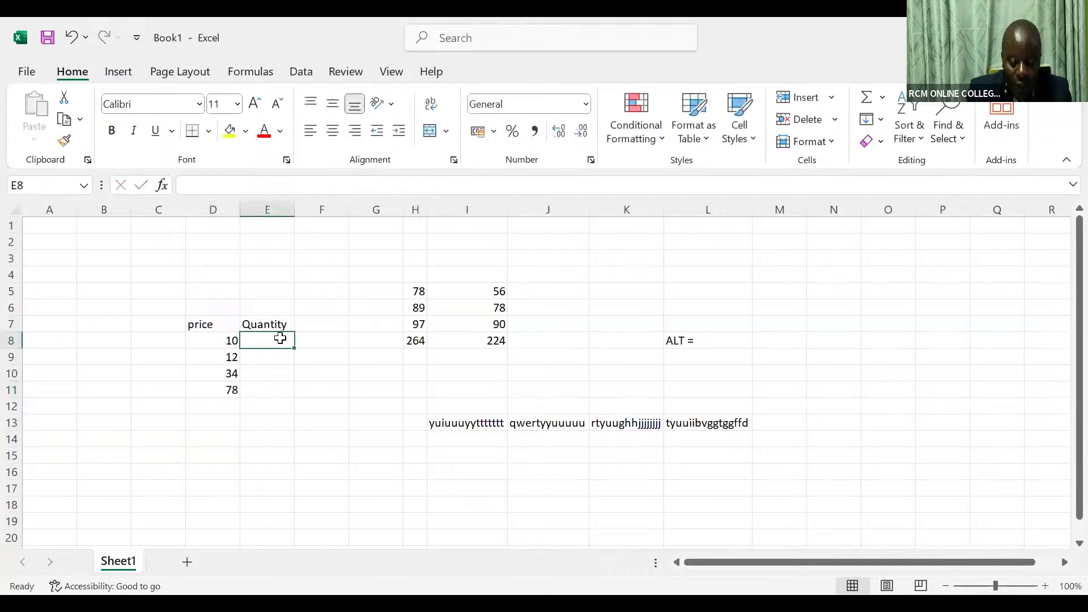
pyautogui.write('89')
pyautogui.press('Return')
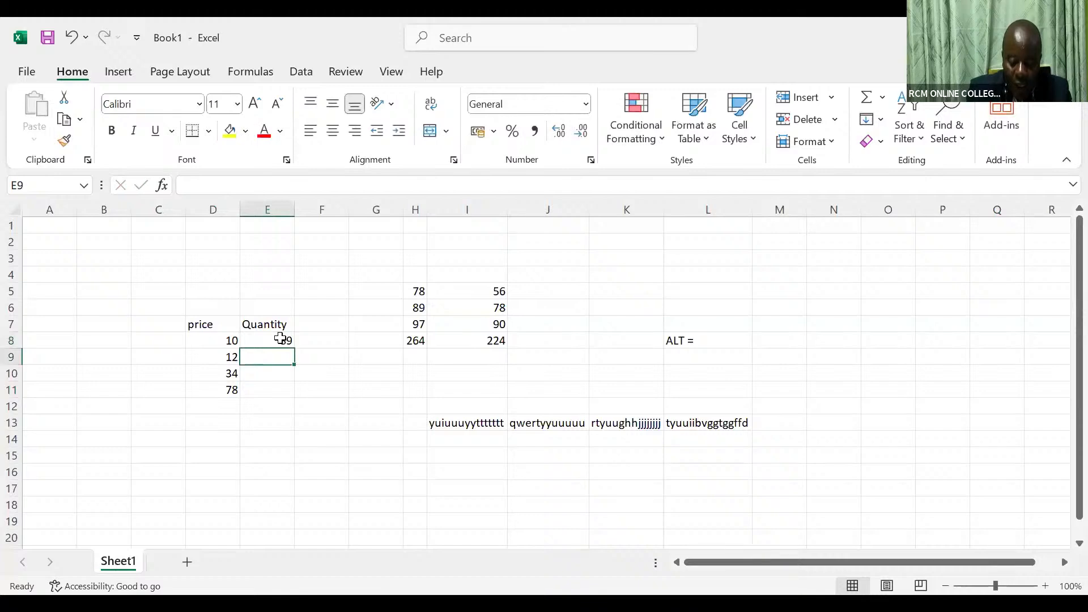
pyautogui.write('97')
pyautogui.press('Return')
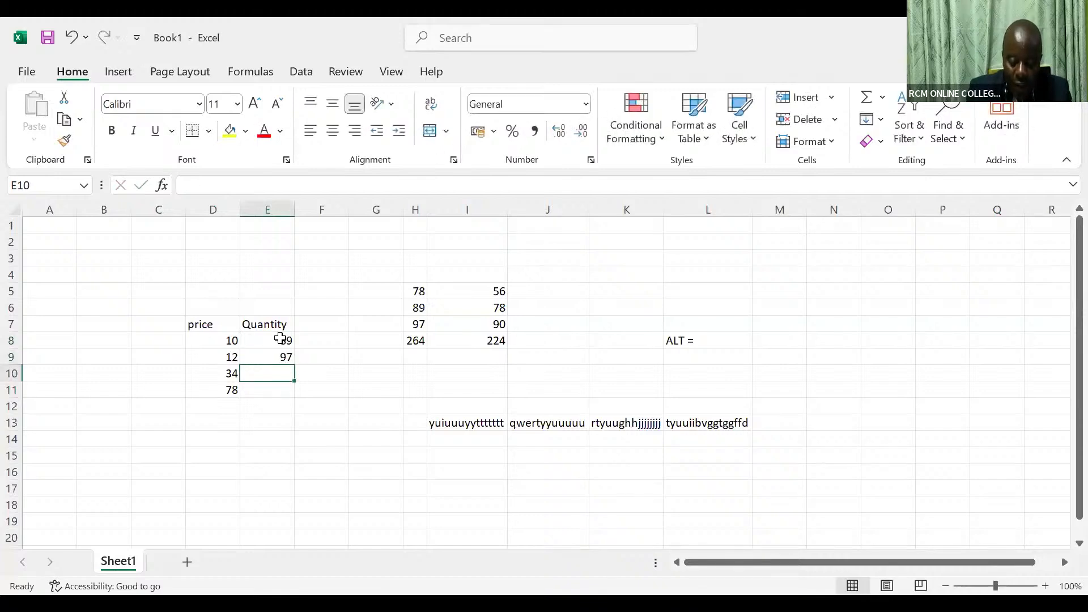
pyautogui.write('67')
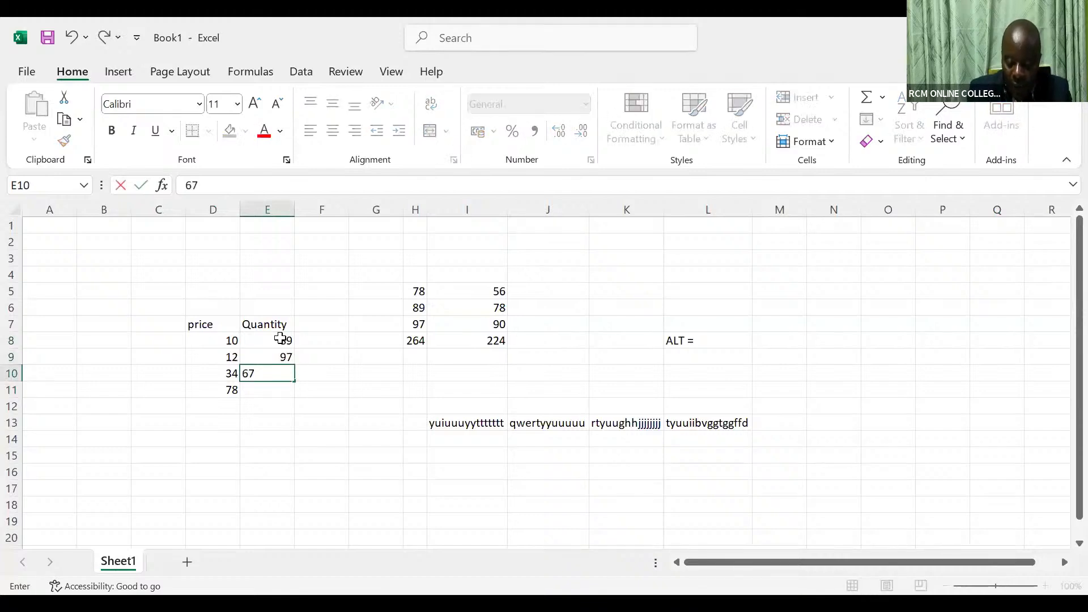
pyautogui.press('Return')
pyautogui.write('43')
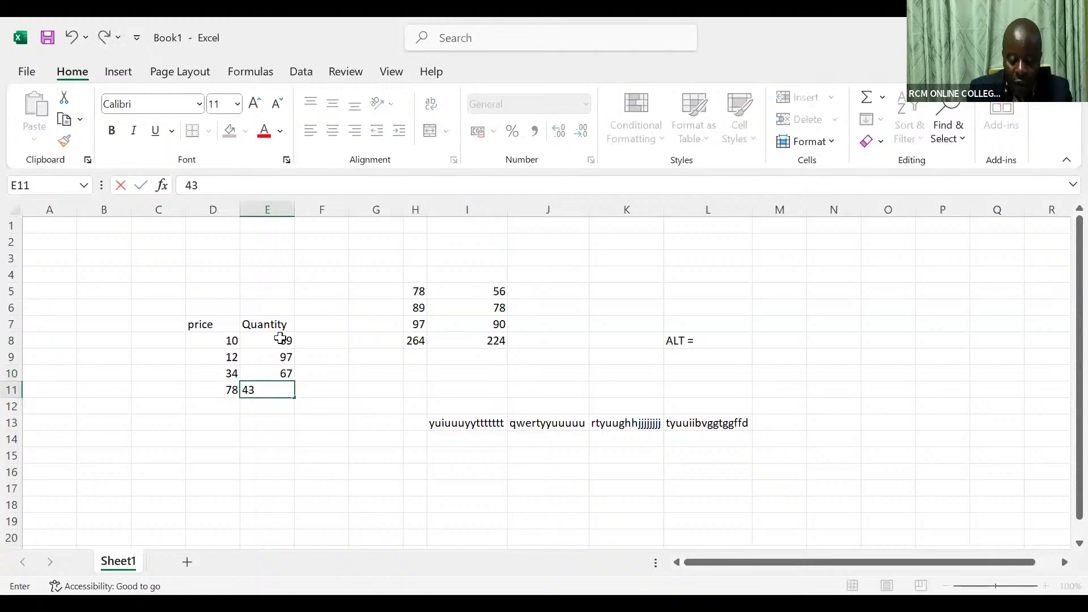
pyautogui.press('Return')
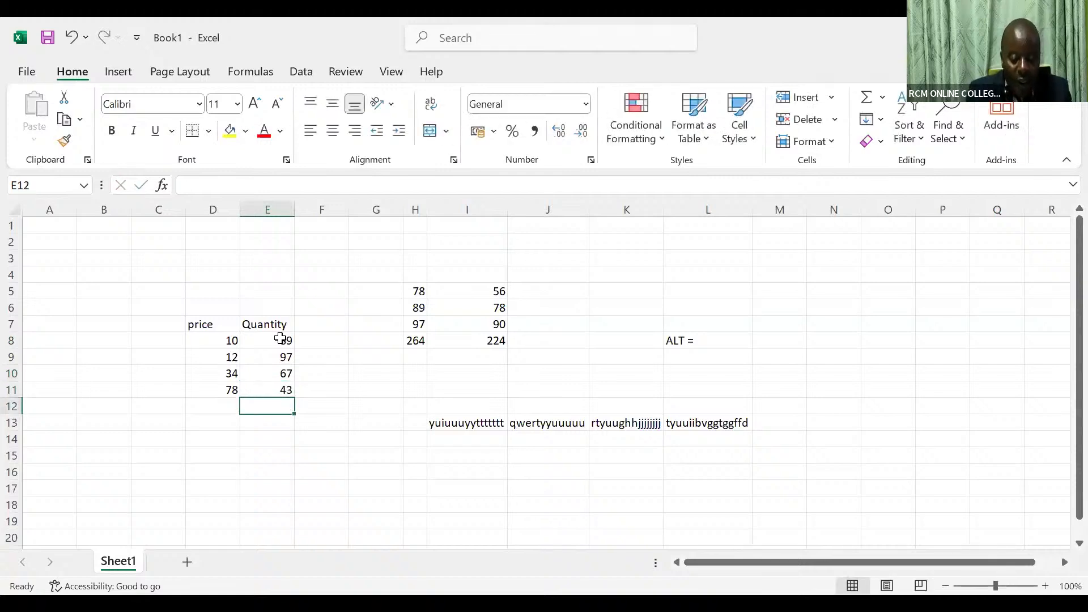
# Add the heading Revenue=P*Q in F7, beside the Quantity heading.
pyautogui.click(326, 327)
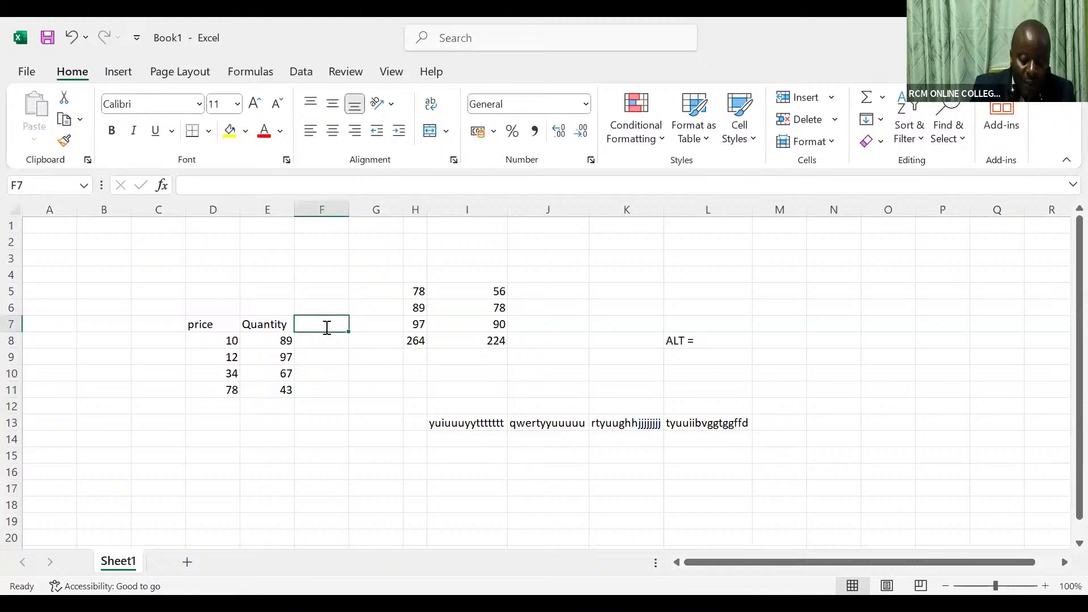
pyautogui.write('Reve')
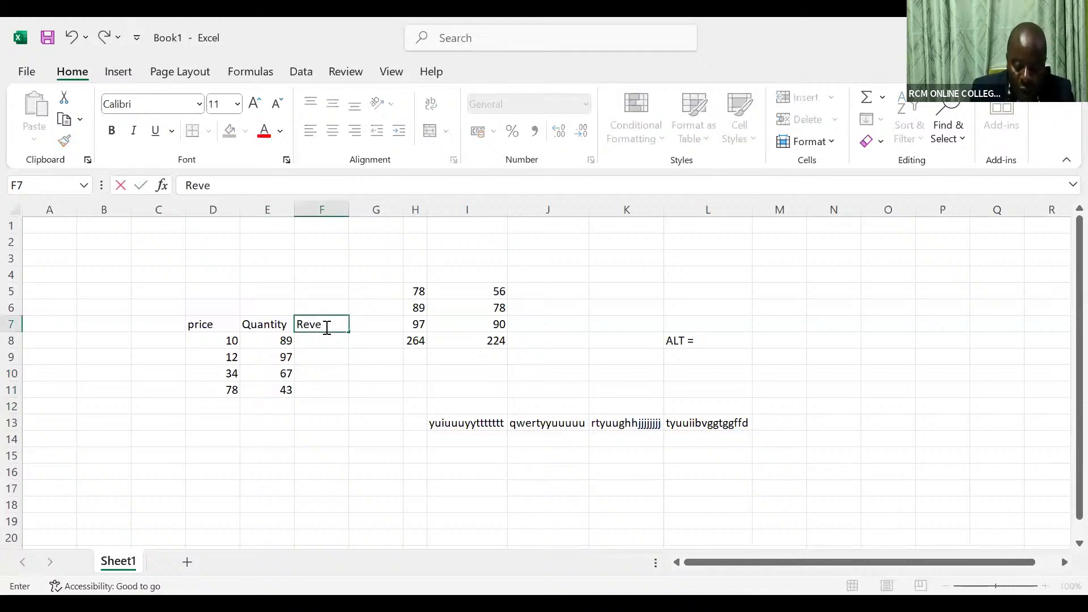
pyautogui.write('nue')
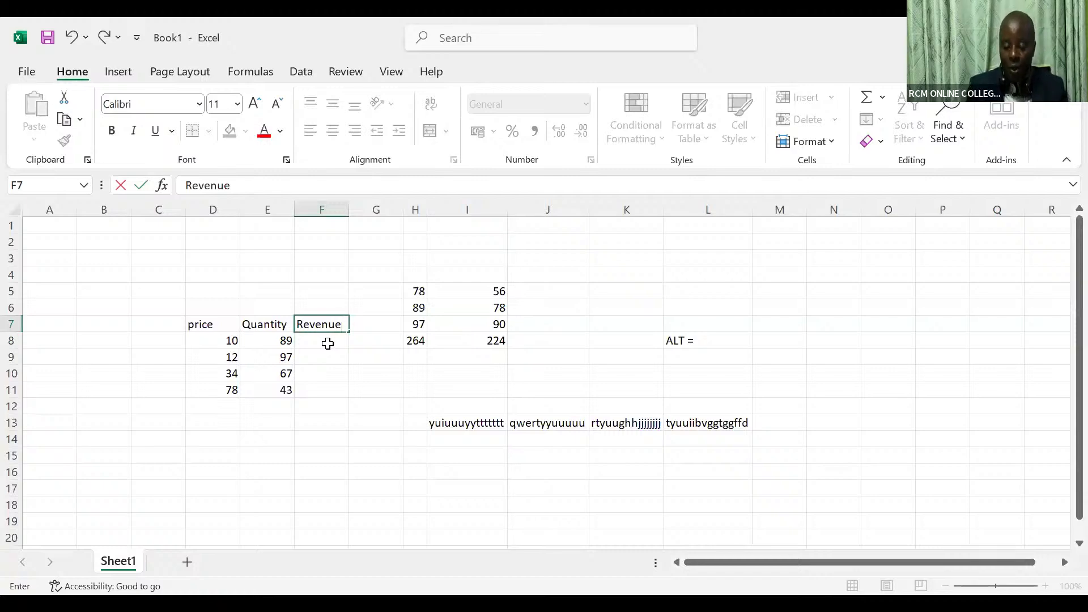
pyautogui.write('=')
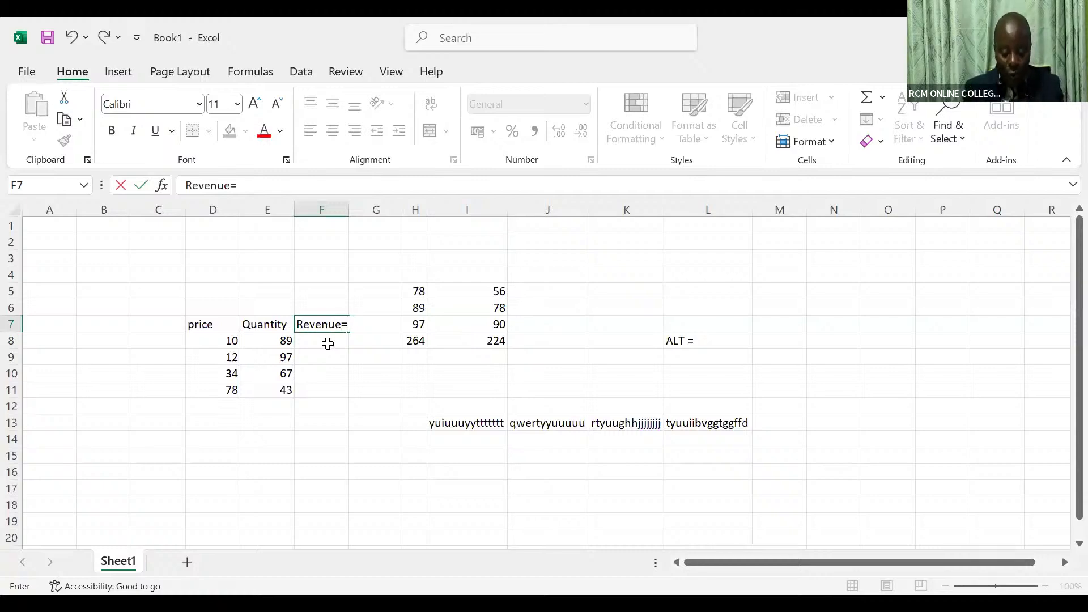
pyautogui.write('P')
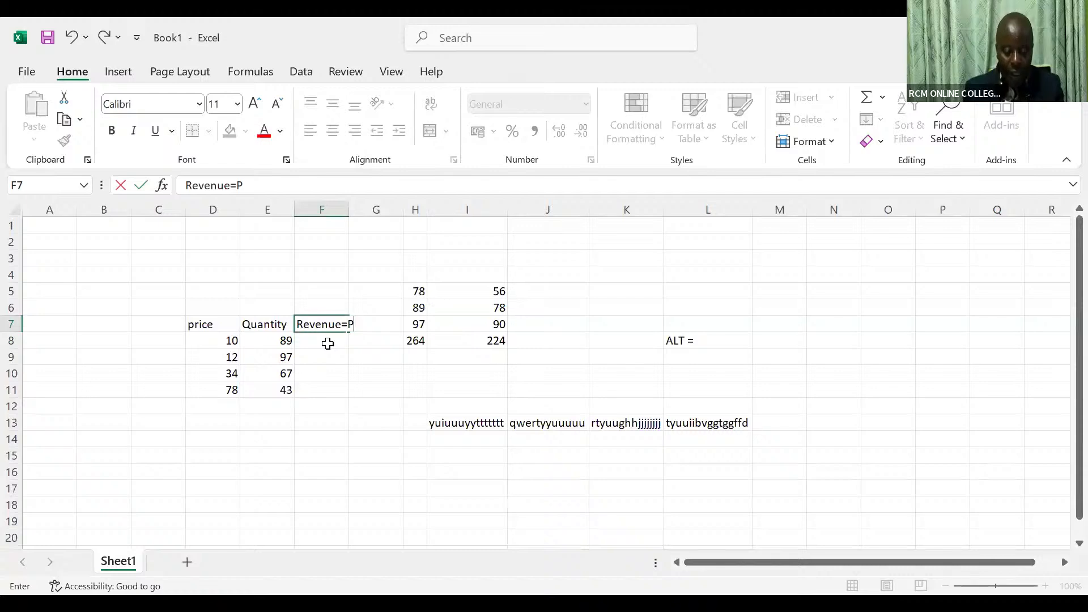
pyautogui.write('*Q')
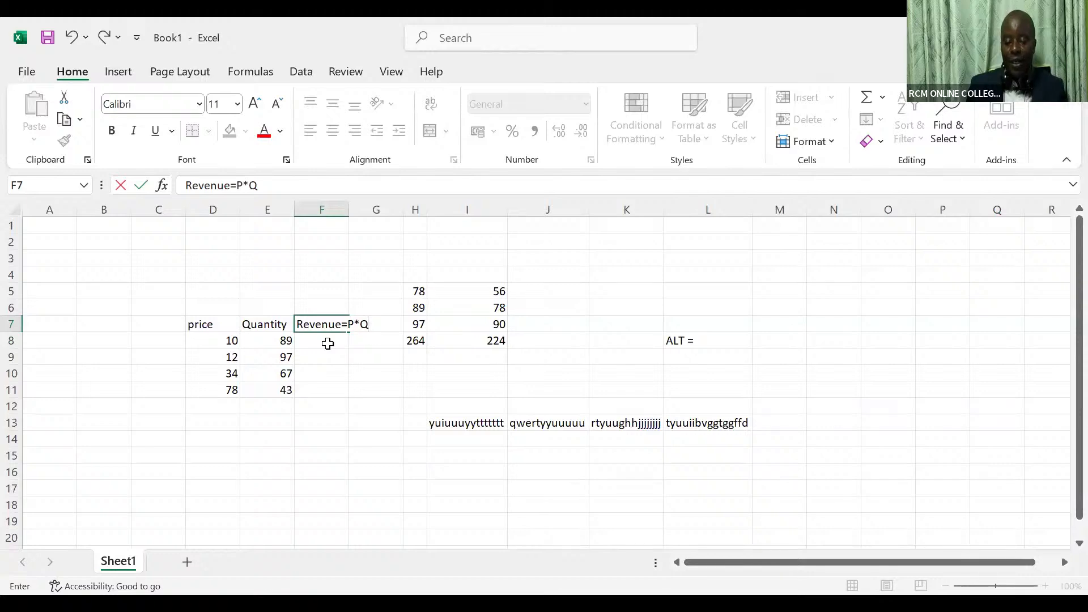
pyautogui.press('Return')
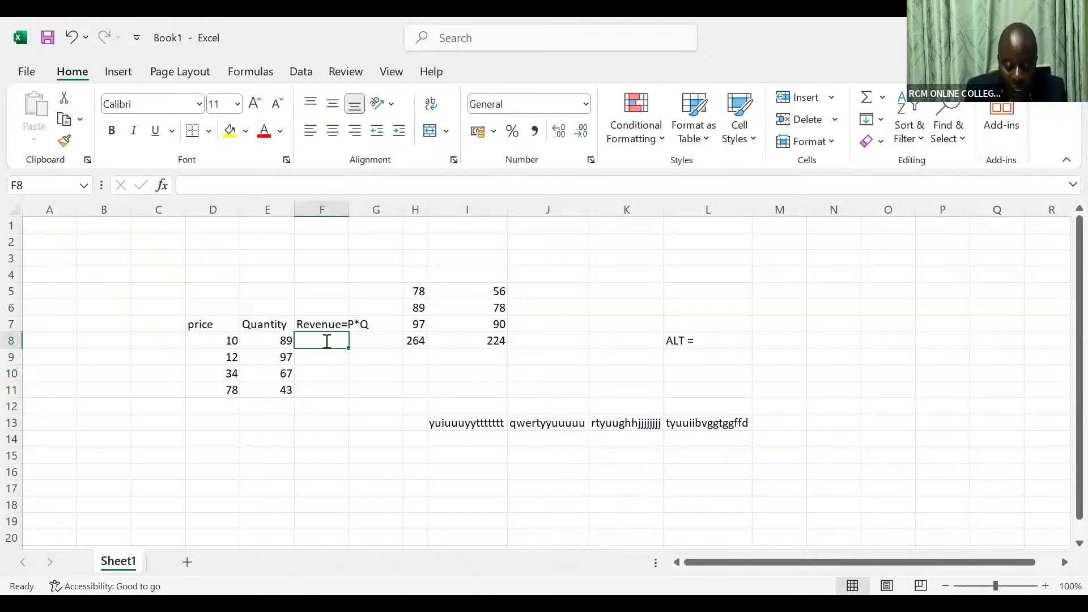
# Try entering 10*89 without an equals sign in F8, and clear the cell again.
pyautogui.write('10')
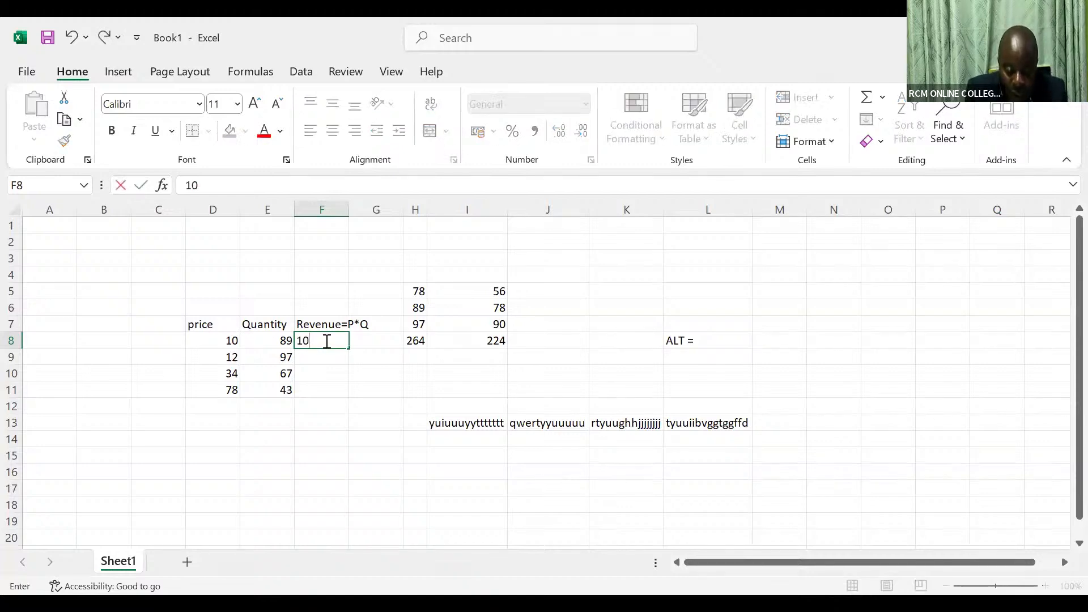
pyautogui.write('*')
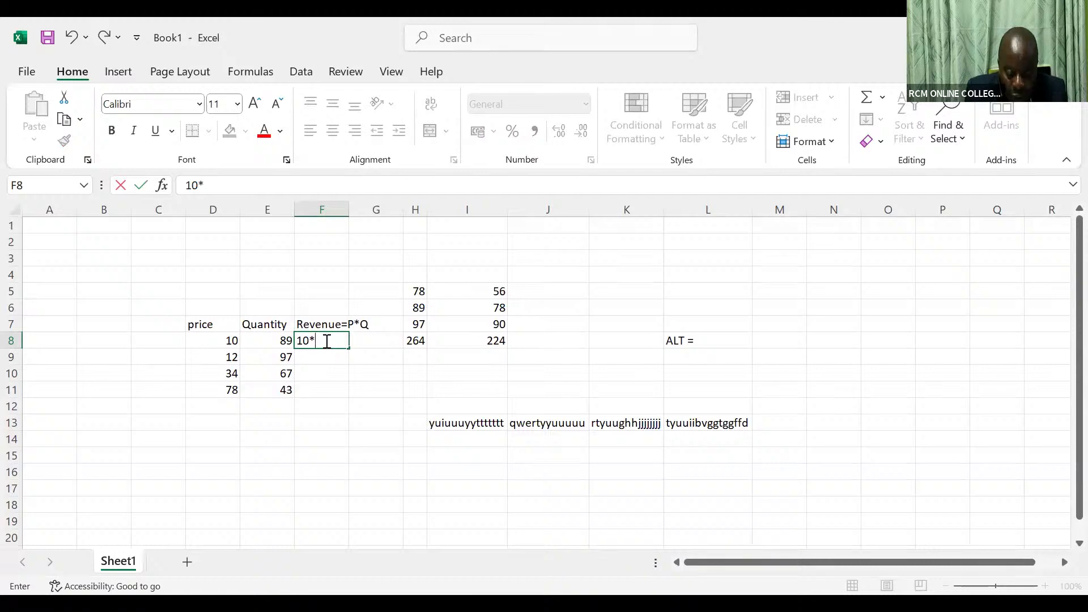
pyautogui.write('89')
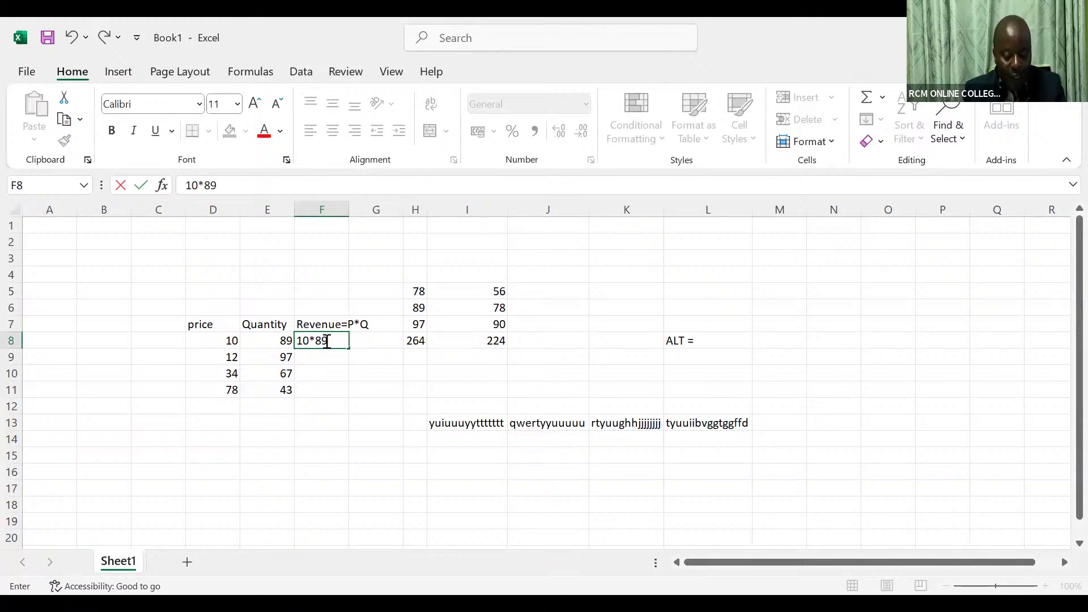
pyautogui.press('Return')
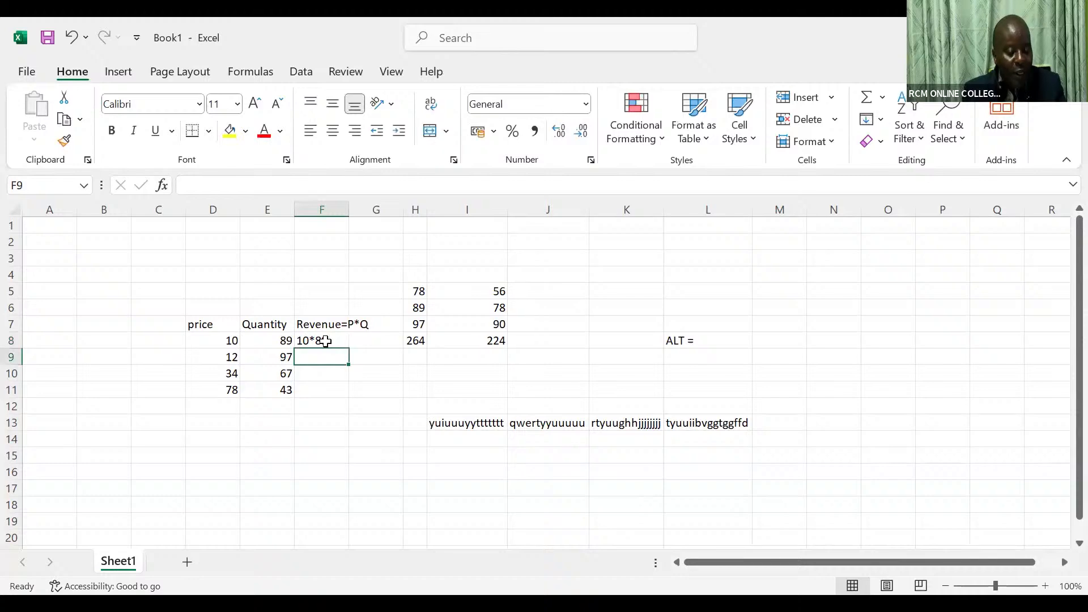
pyautogui.click(326, 341)
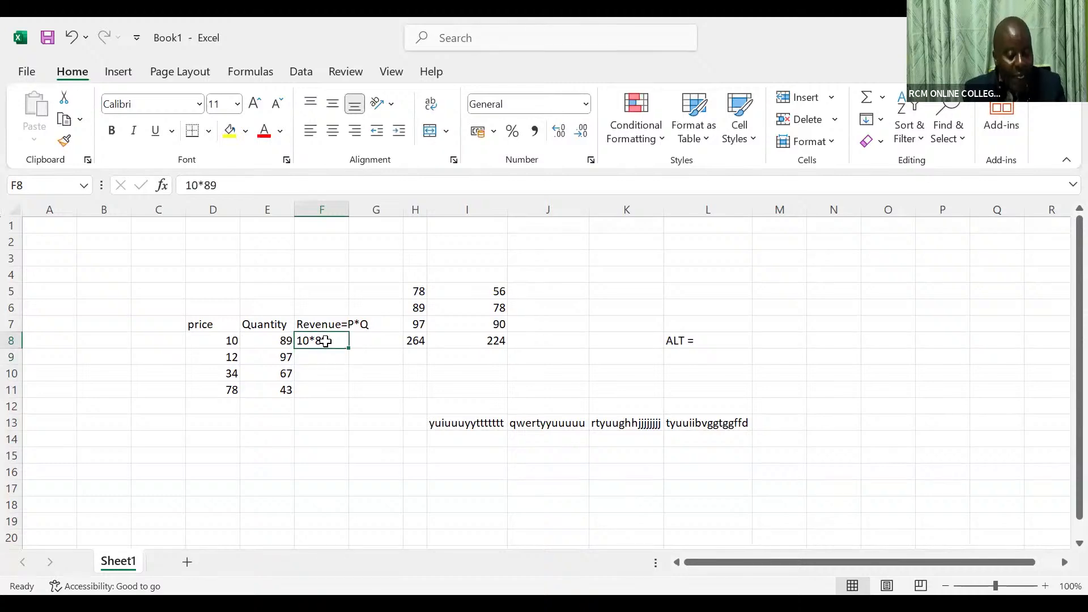
pyautogui.press('Delete')
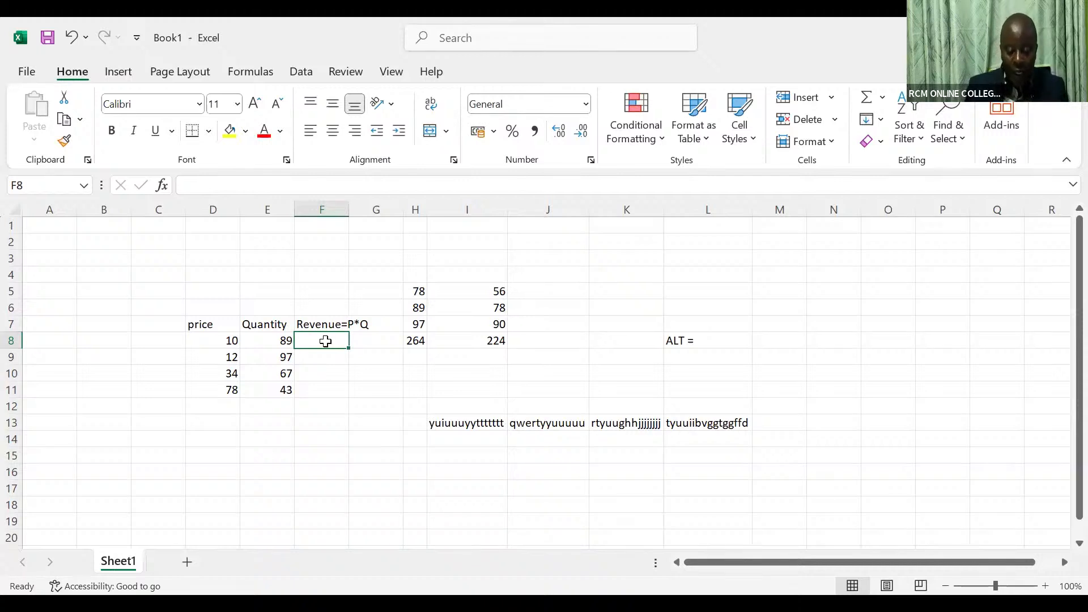
# Calculate the first row's revenue in F8 with the cell-reference formula =D8*E8.
pyautogui.write('=')
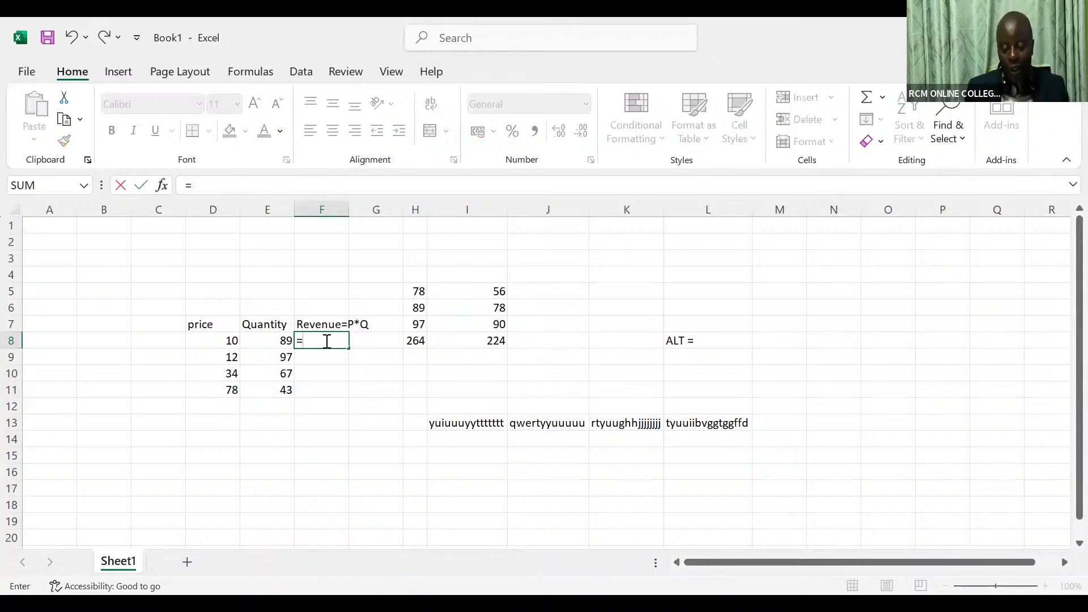
pyautogui.click(227, 342)
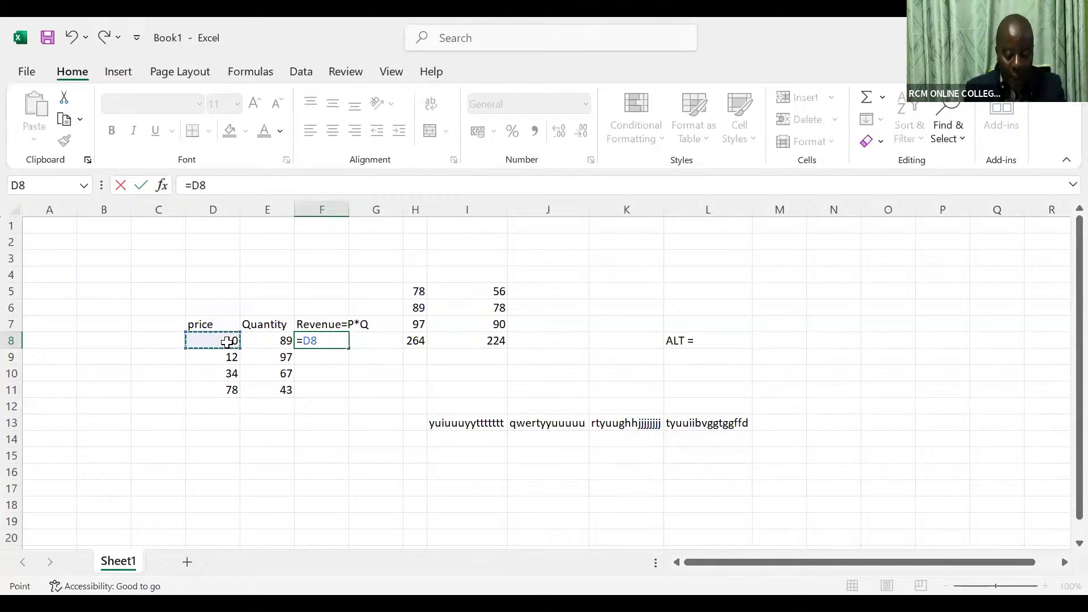
pyautogui.write('*')
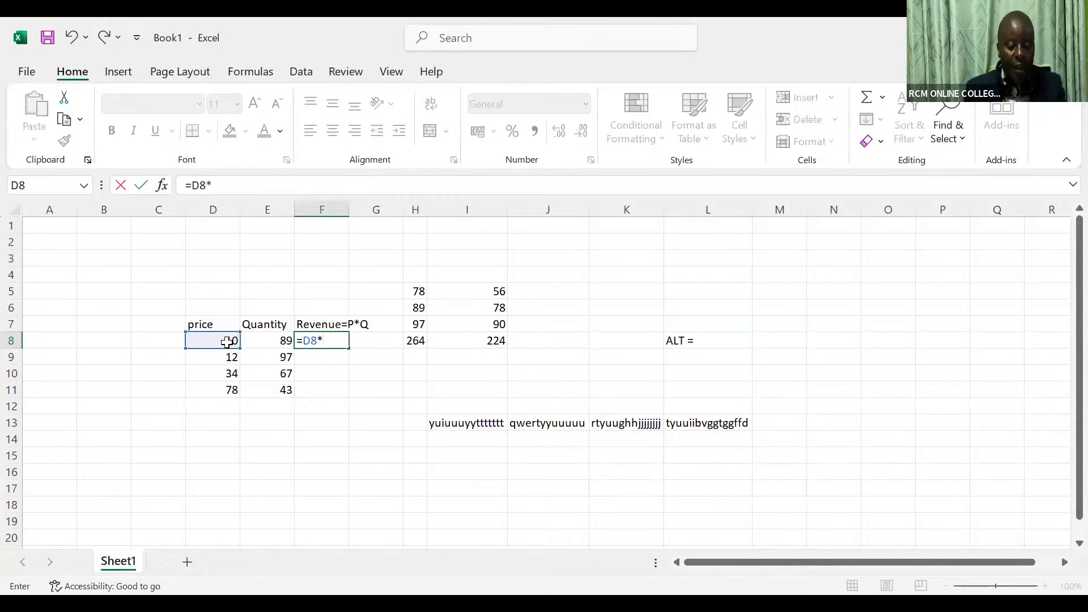
pyautogui.click(278, 340)
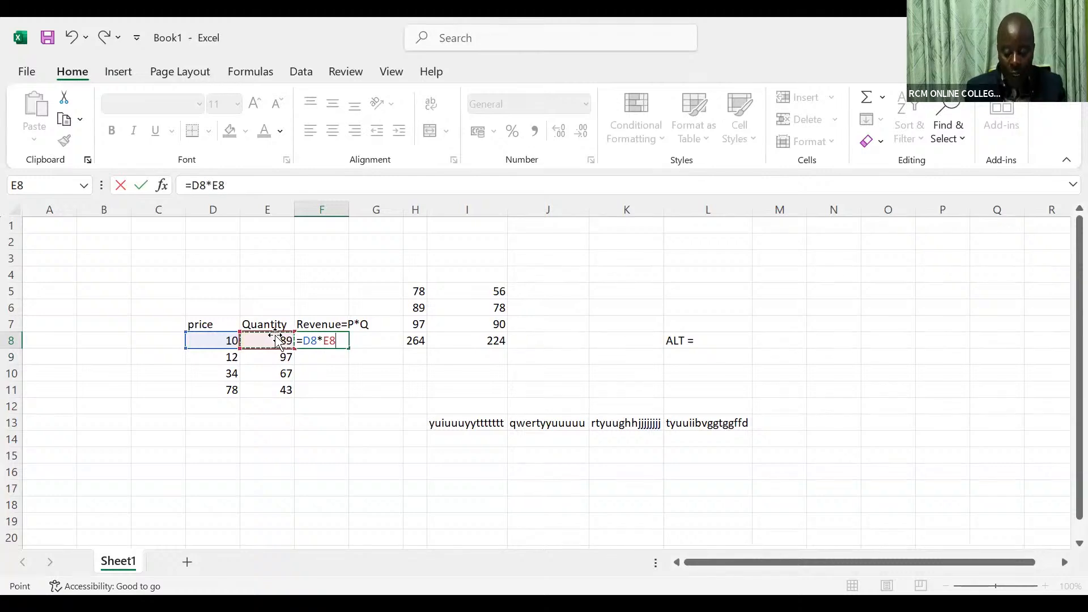
pyautogui.press('Return')
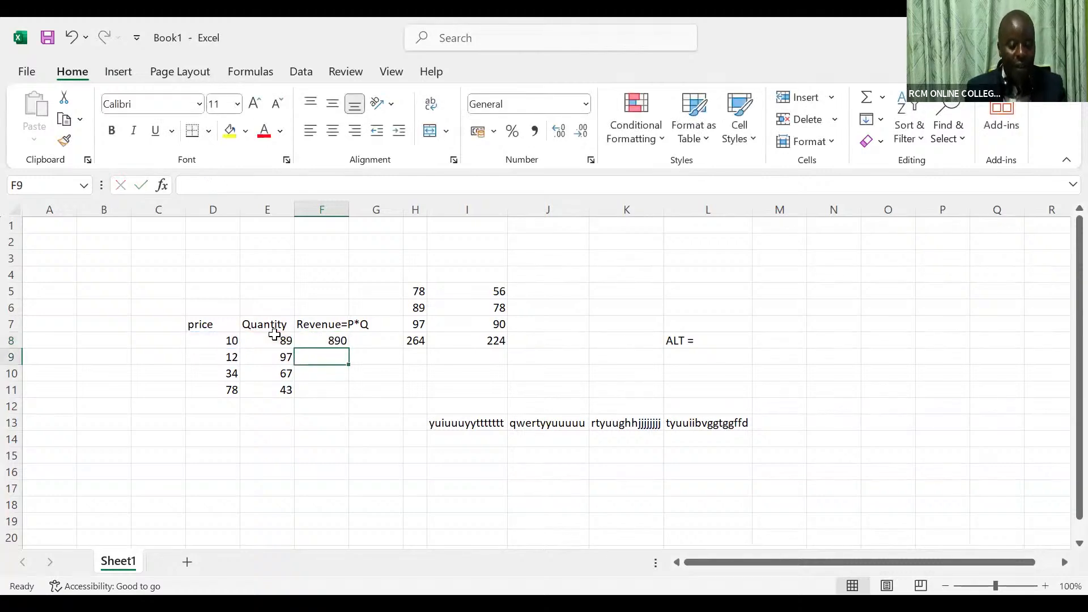
# Fill the revenue formula from F8 down to F11 and check the cell references used in F9.
pyautogui.click(329, 338)
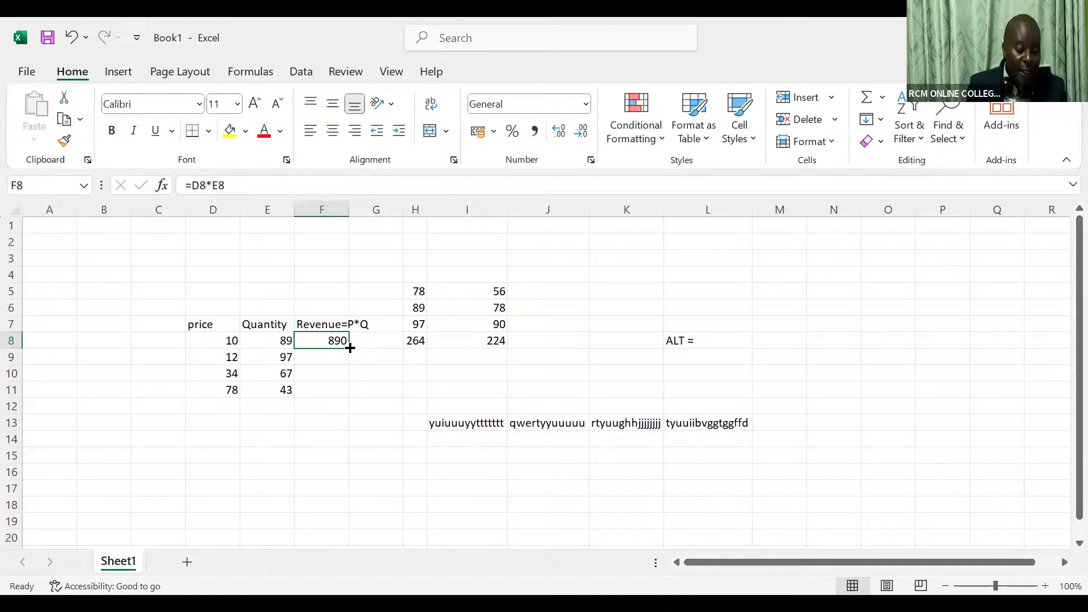
pyautogui.moveTo(349, 348); pyautogui.dragTo(346, 394)
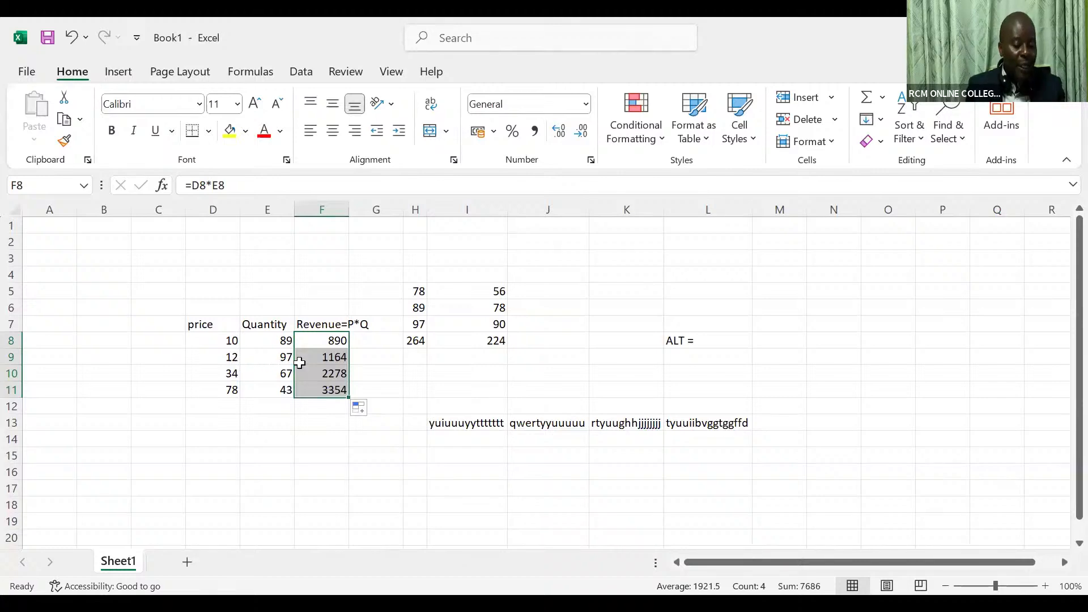
pyautogui.click(331, 359)
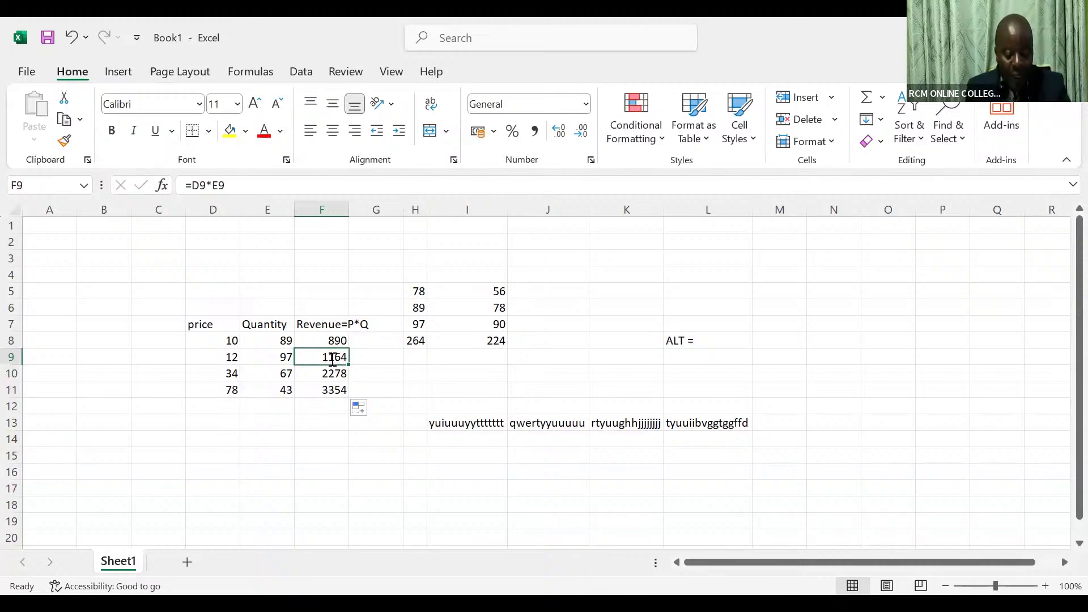
pyautogui.doubleClick(332, 360)
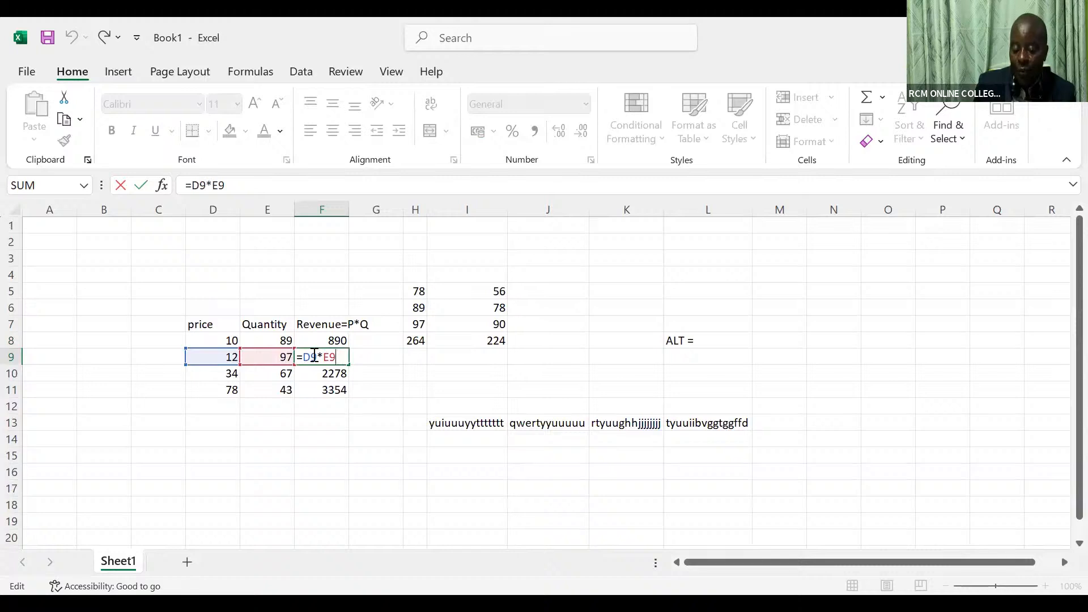
pyautogui.click(322, 422)
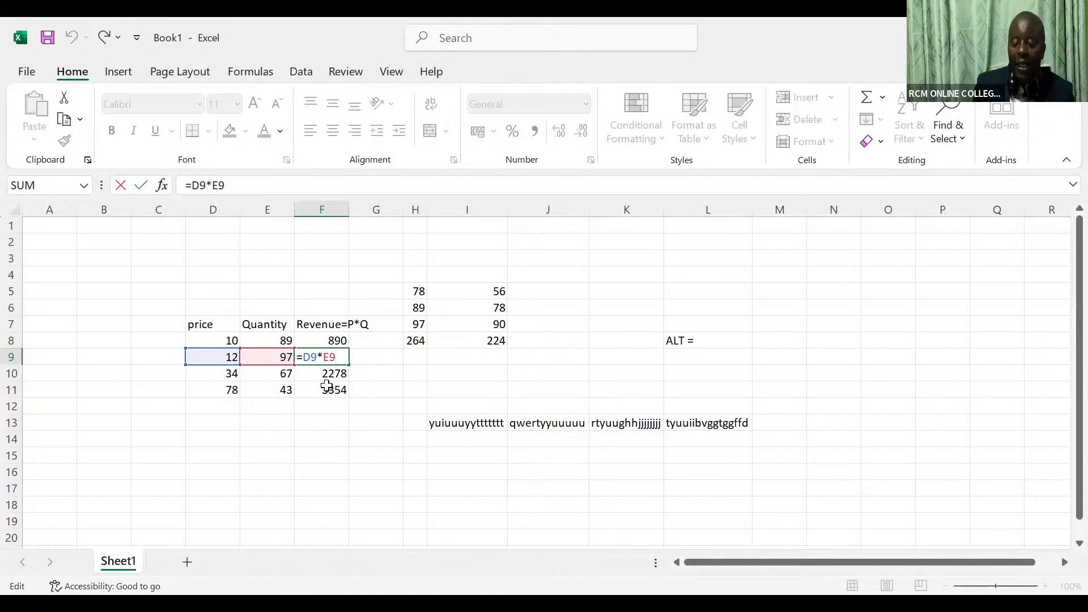
pyautogui.click(332, 358)
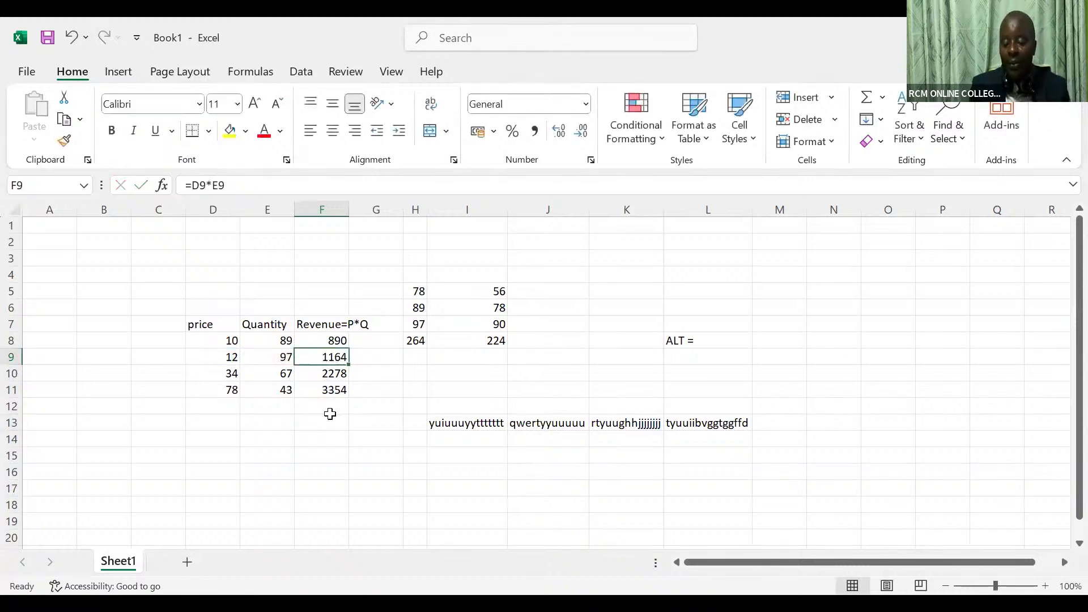
# Clear the cells F9 to F13 below the first revenue result.
pyautogui.moveTo(329, 415); pyautogui.dragTo(329, 423)
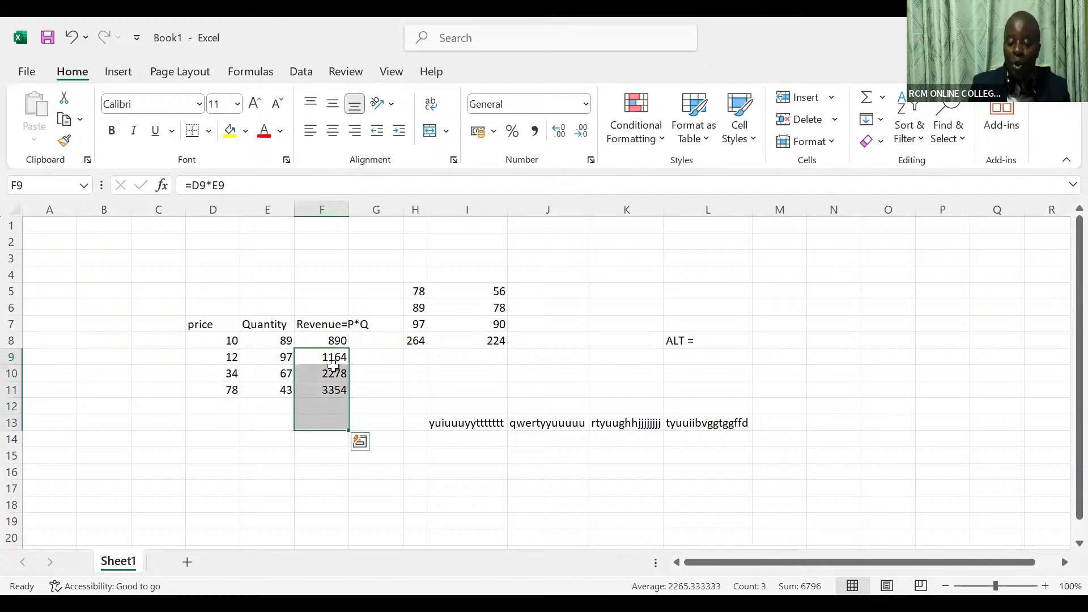
pyautogui.press('Delete')
# Re-enter the formula =D8*E8 in F8 and fill it down the Revenue column to F11.
pyautogui.click(334, 339)
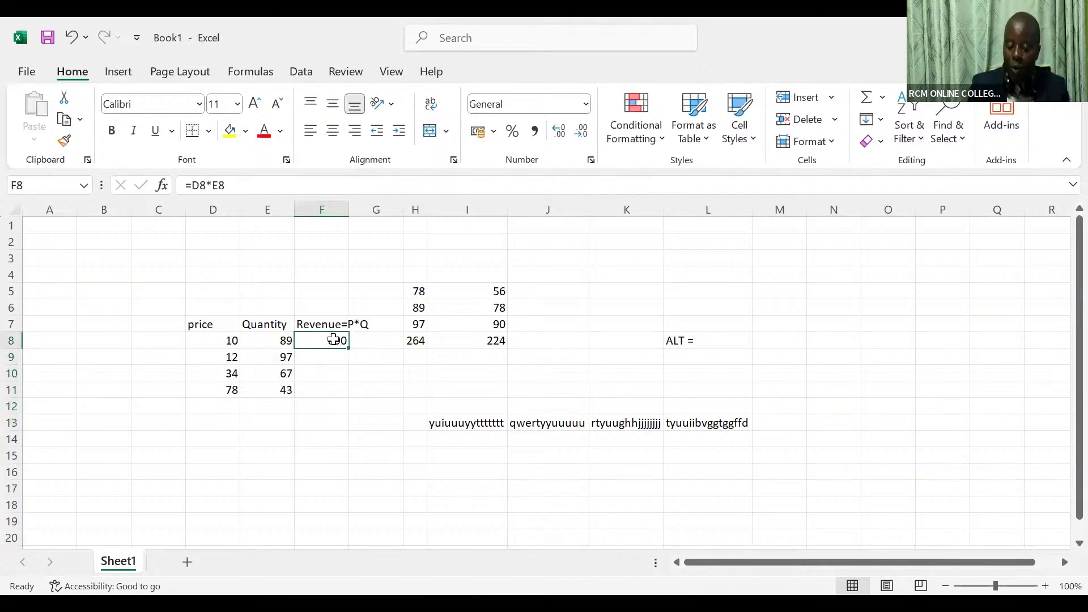
pyautogui.write('=')
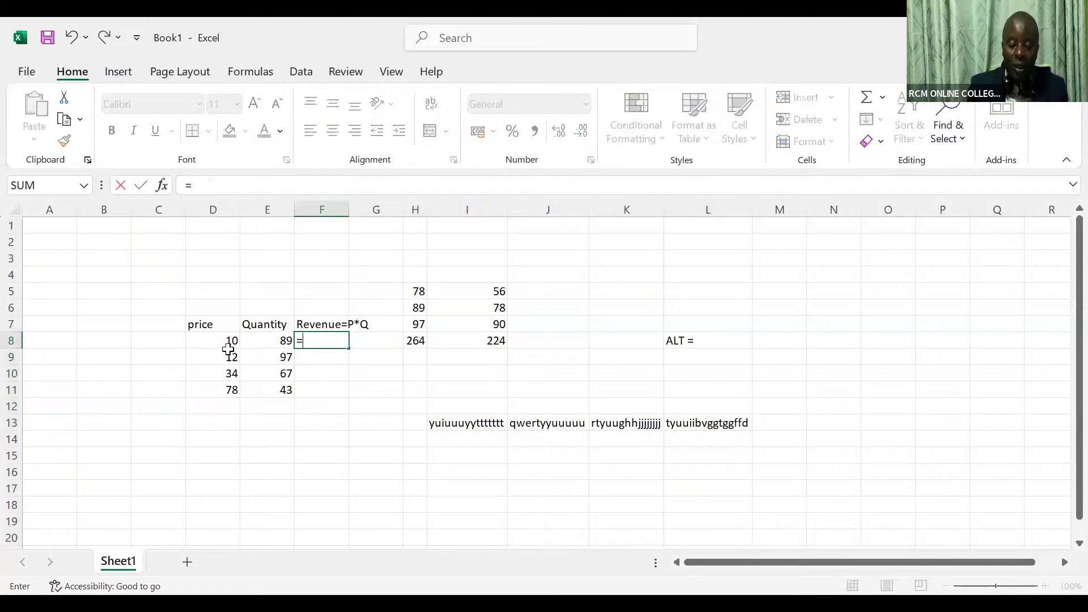
pyautogui.click(224, 343)
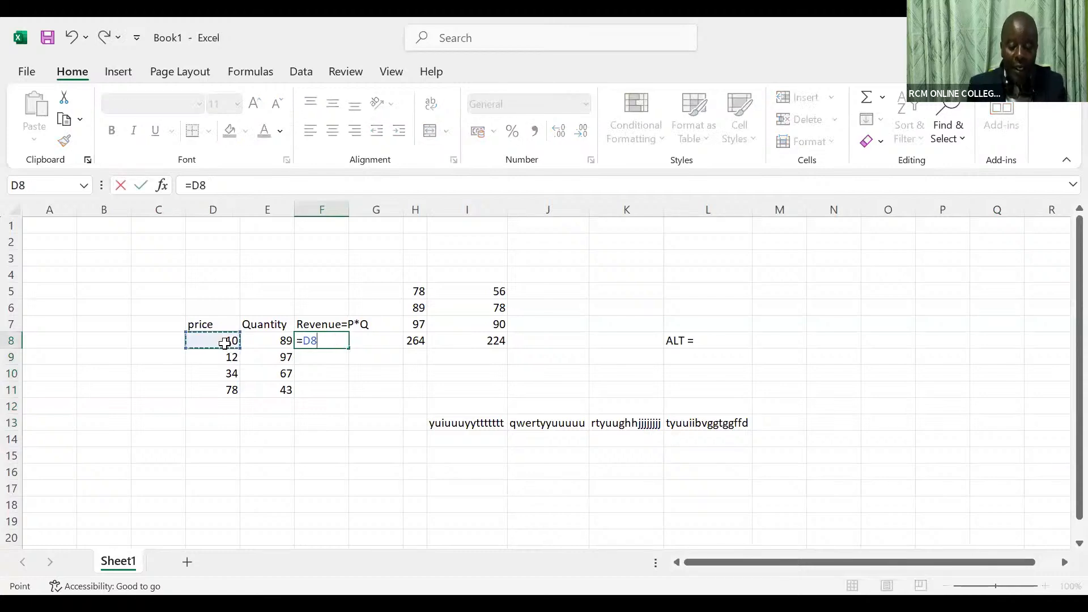
pyautogui.write('*')
pyautogui.click(276, 340)
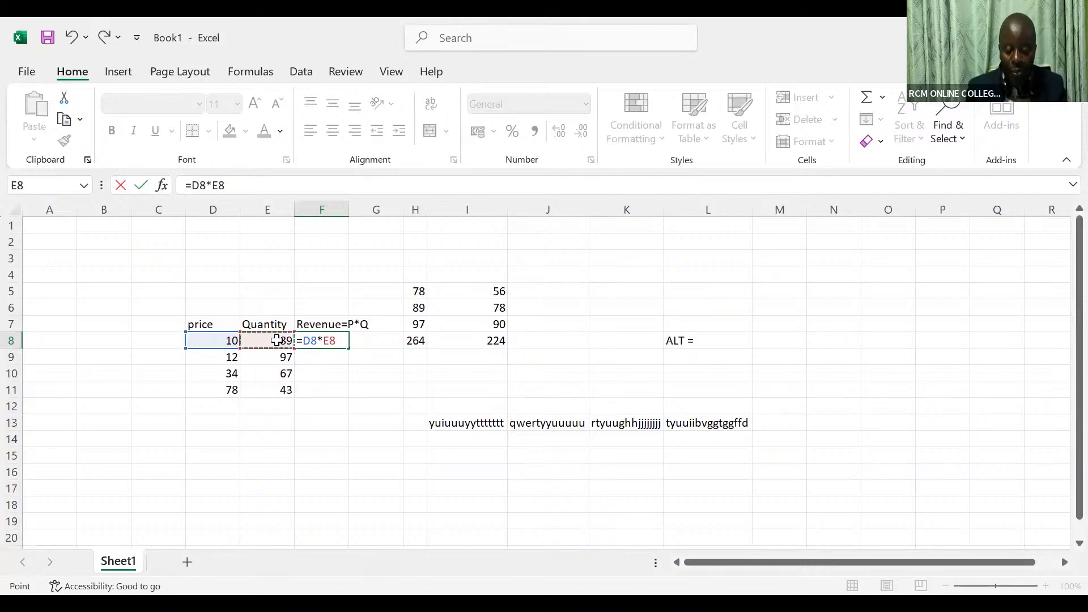
pyautogui.hotkey('ctrl', 'Return')
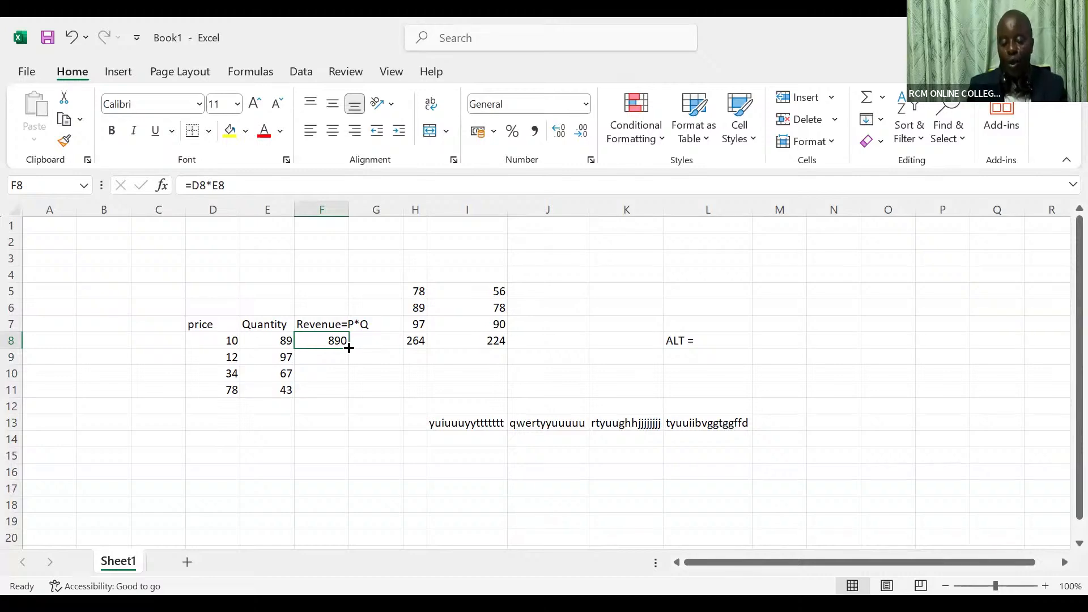
pyautogui.doubleClick(349, 348)
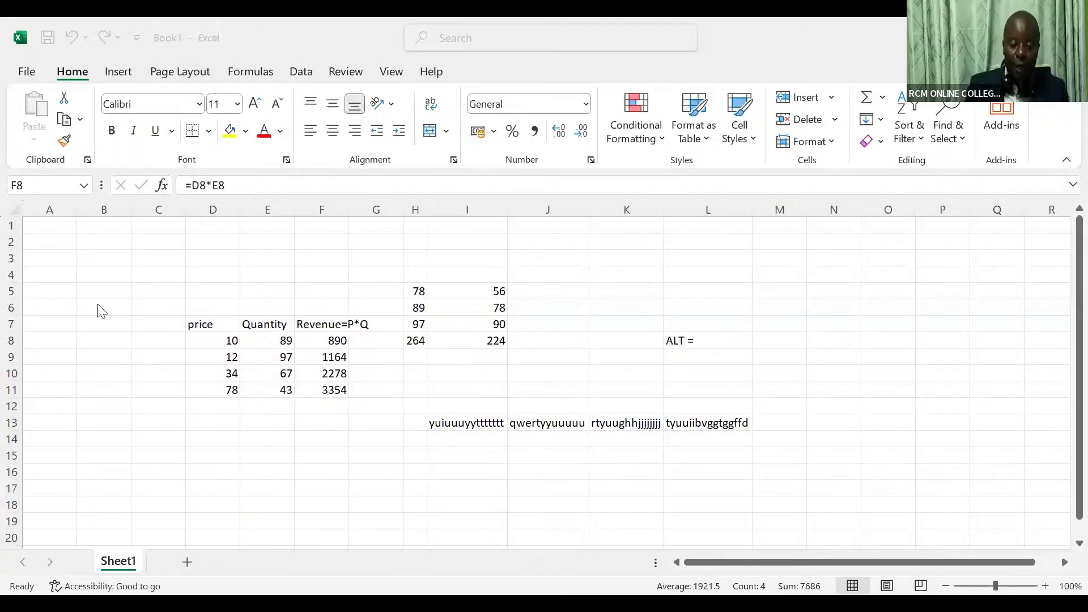
# Clear the contents of the entire worksheet.
pyautogui.click(18, 208)
pyautogui.press('Delete')
# Start a new table with the heading price in J5 and the value 10 in each of J6 to J9.
pyautogui.click(524, 290)
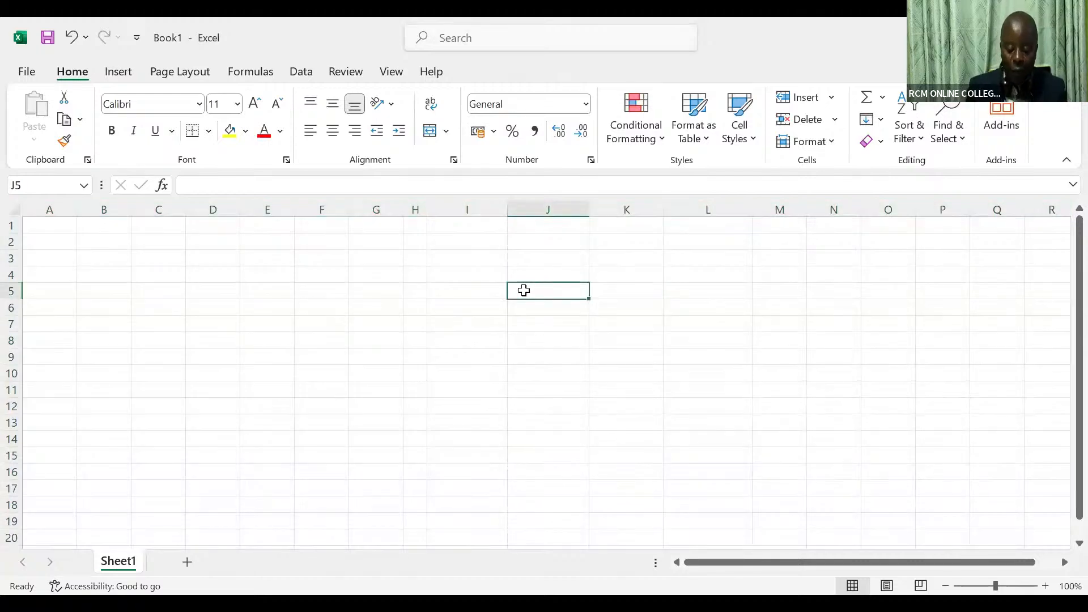
pyautogui.write('pric')
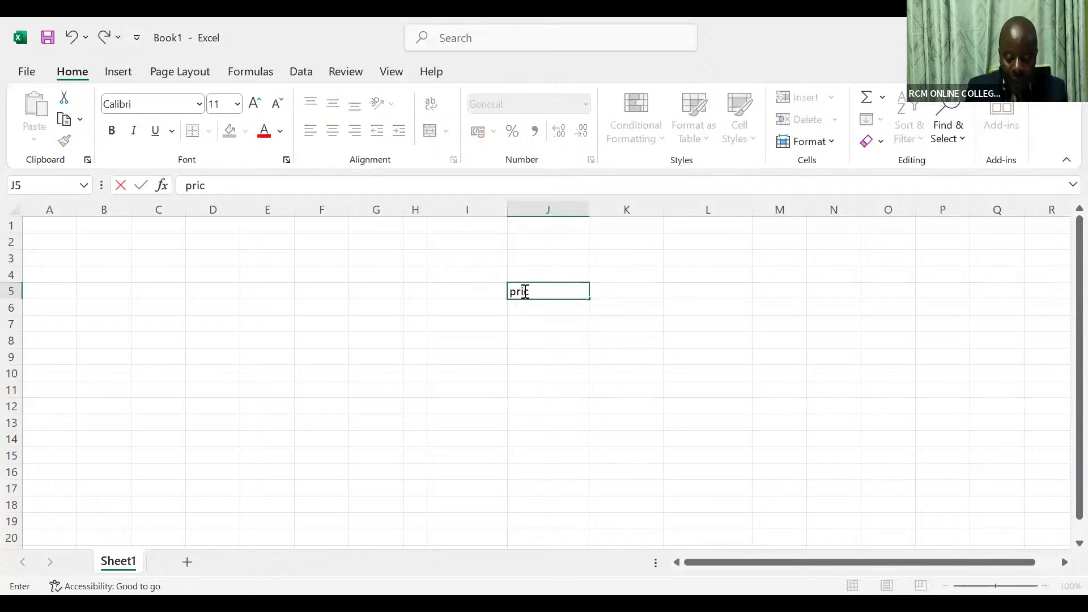
pyautogui.write('e')
pyautogui.press('Return')
pyautogui.write('10')
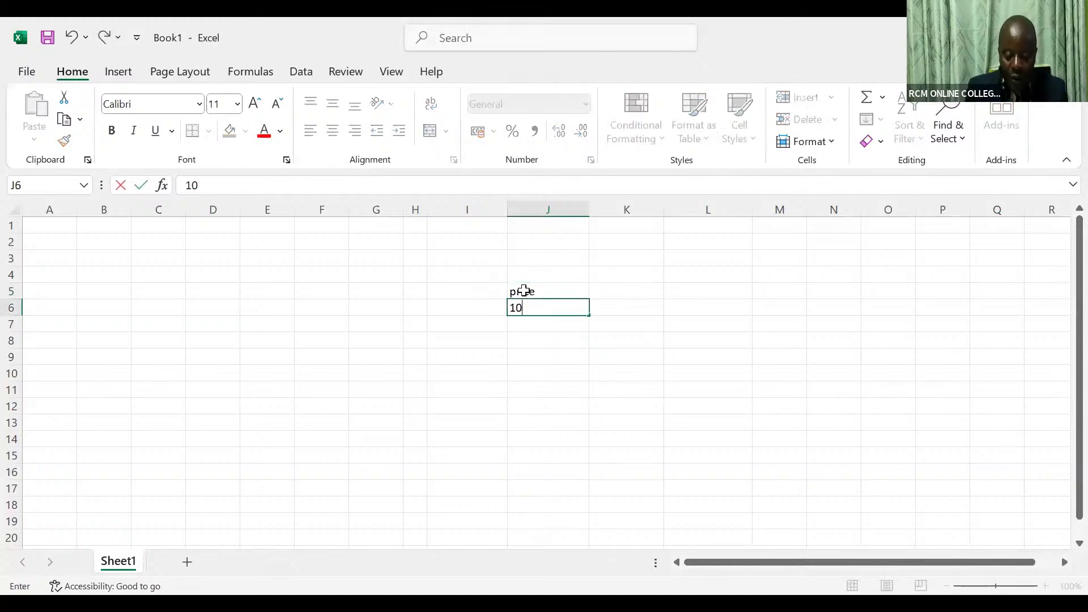
pyautogui.press('Return')
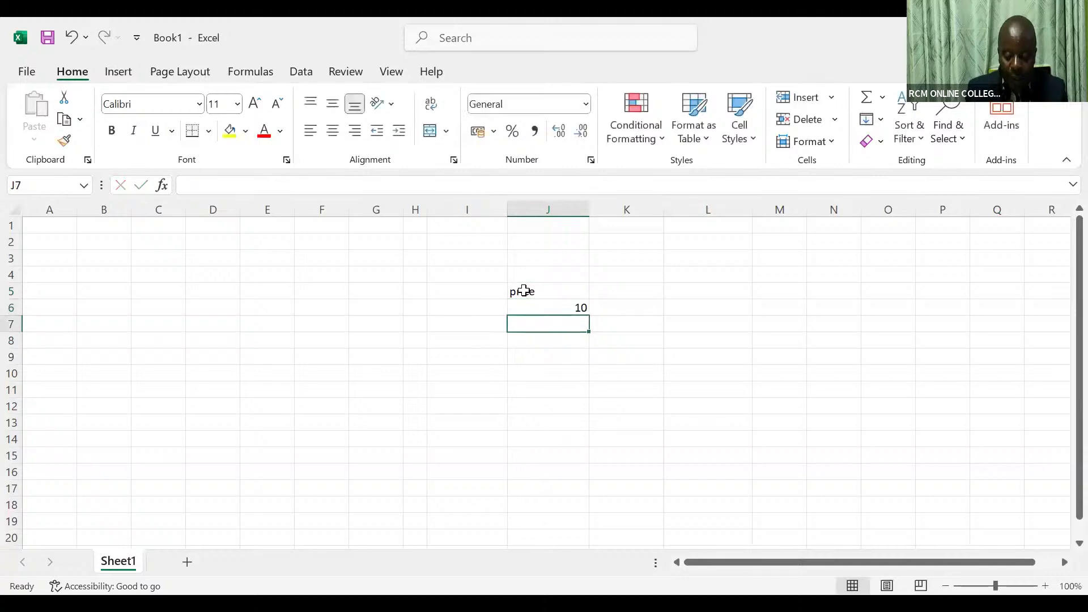
pyautogui.write('10')
pyautogui.press('Return')
pyautogui.write('10')
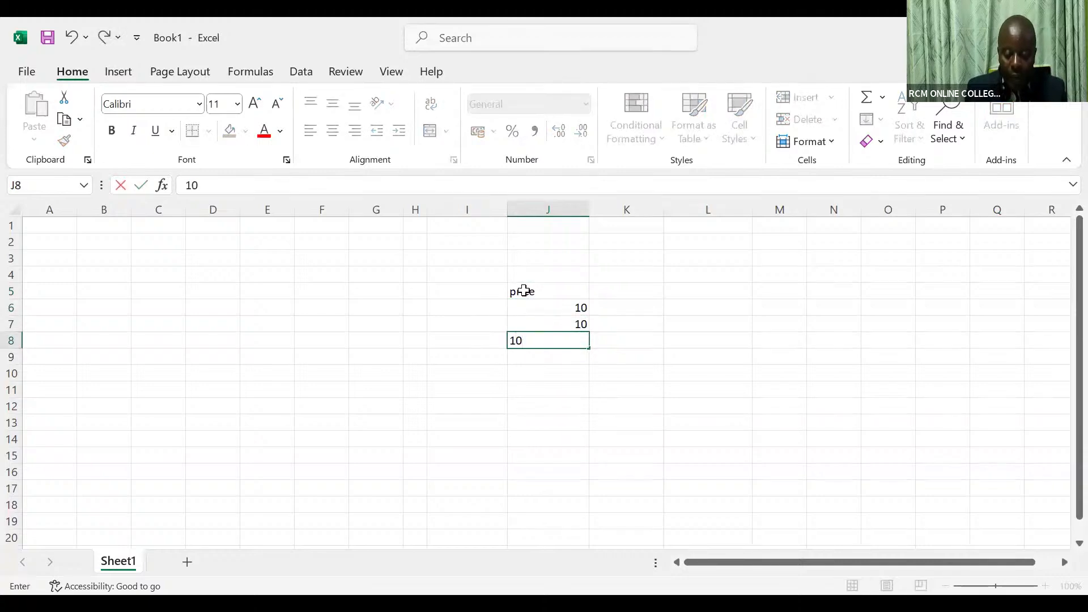
pyautogui.press('Return')
pyautogui.write('10')
# Add the heading Quantity in K5, beside the price heading.
pyautogui.click(639, 293)
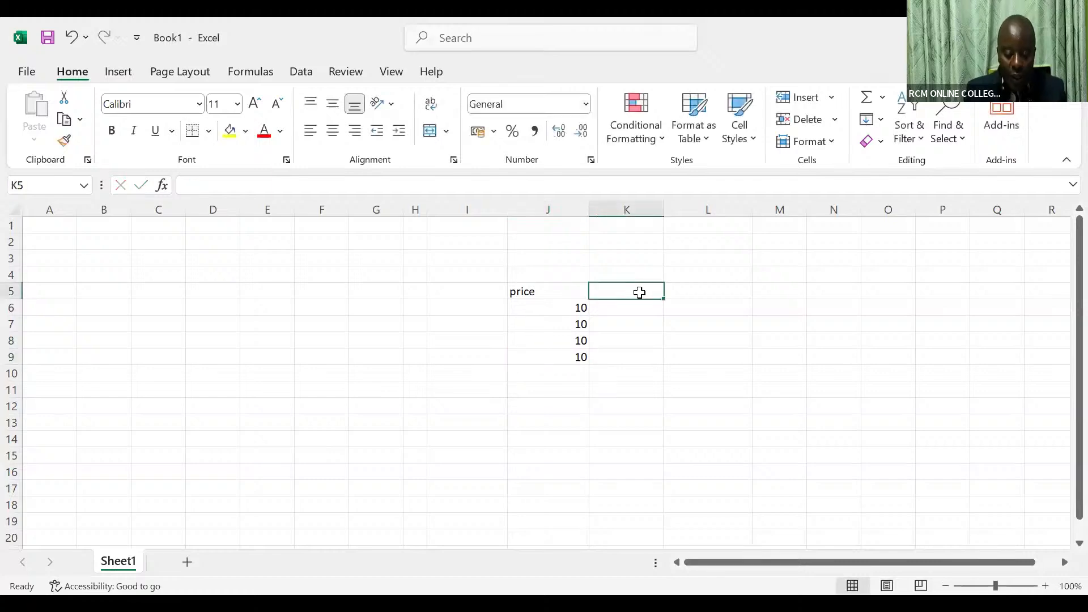
pyautogui.write('Qu')
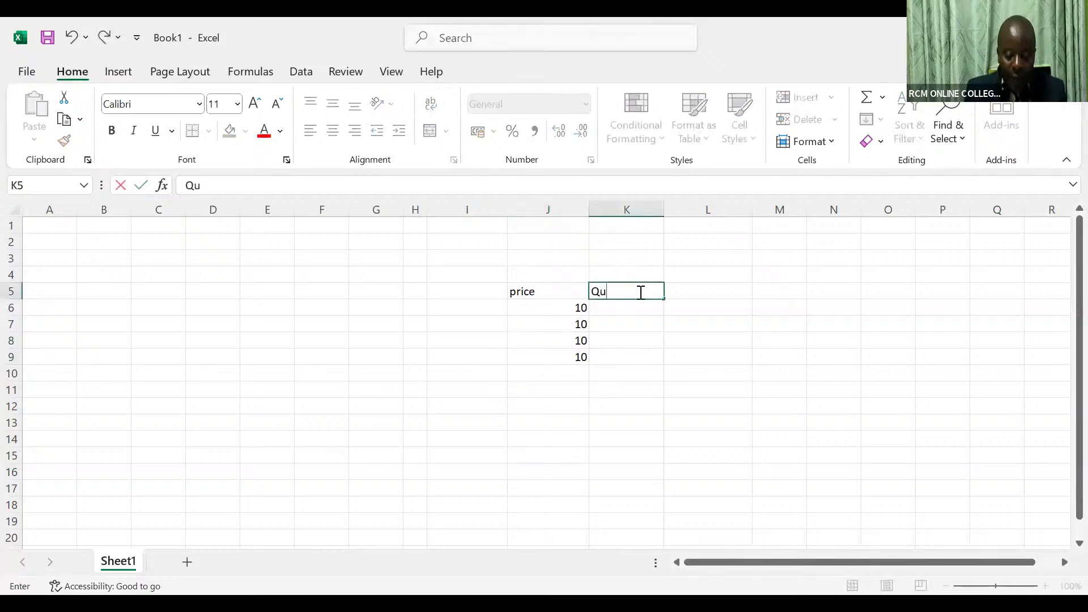
pyautogui.write('anytity')
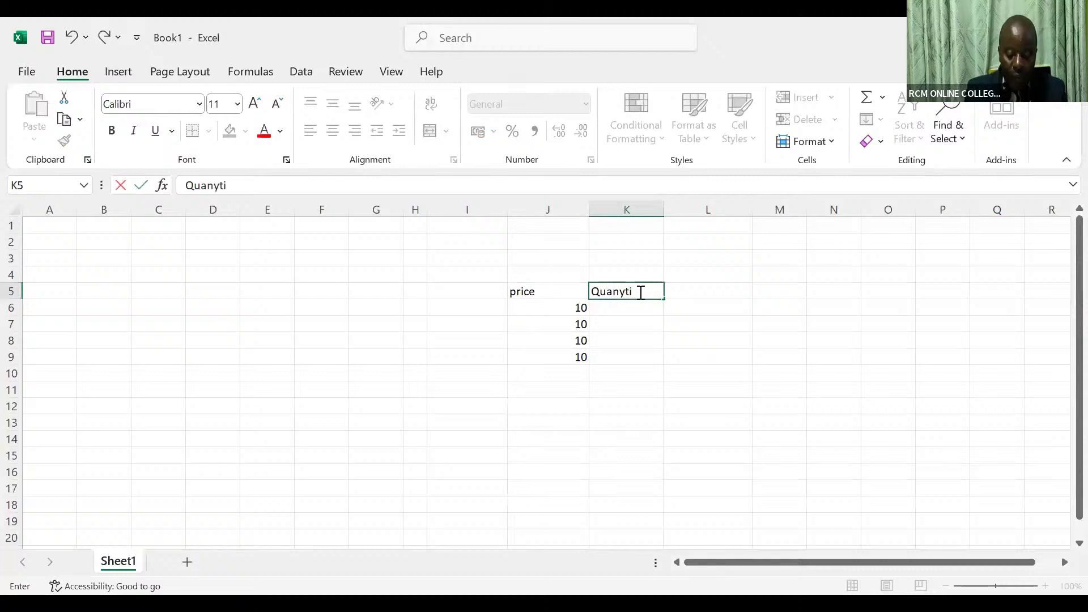
pyautogui.press('BackSpace')
pyautogui.press('BackSpace')
pyautogui.press('BackSpace')
pyautogui.press('BackSpace')
pyautogui.press('BackSpace')
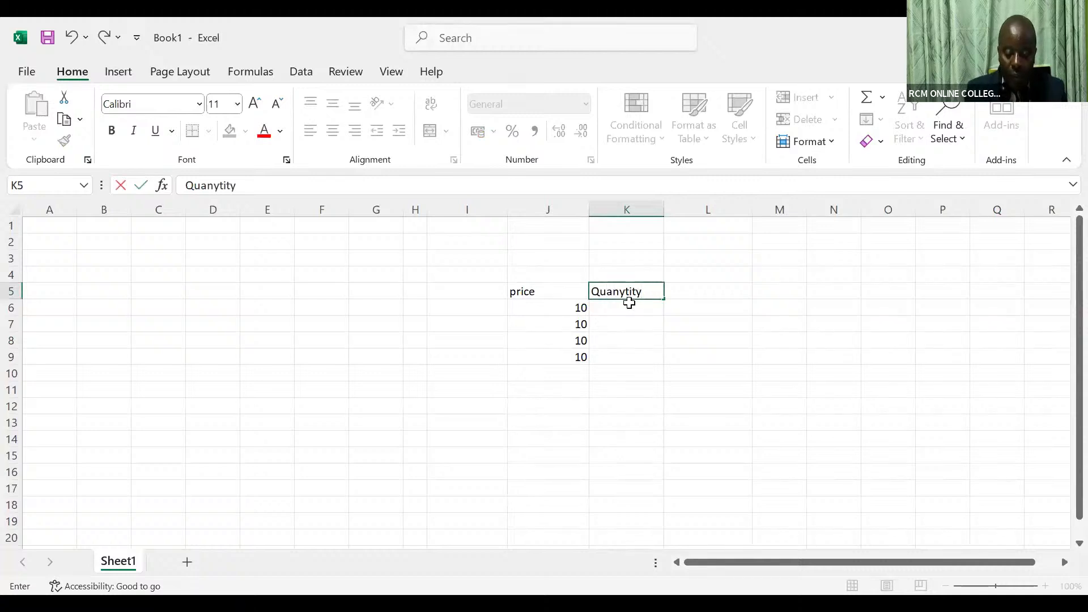
pyautogui.write('tity')
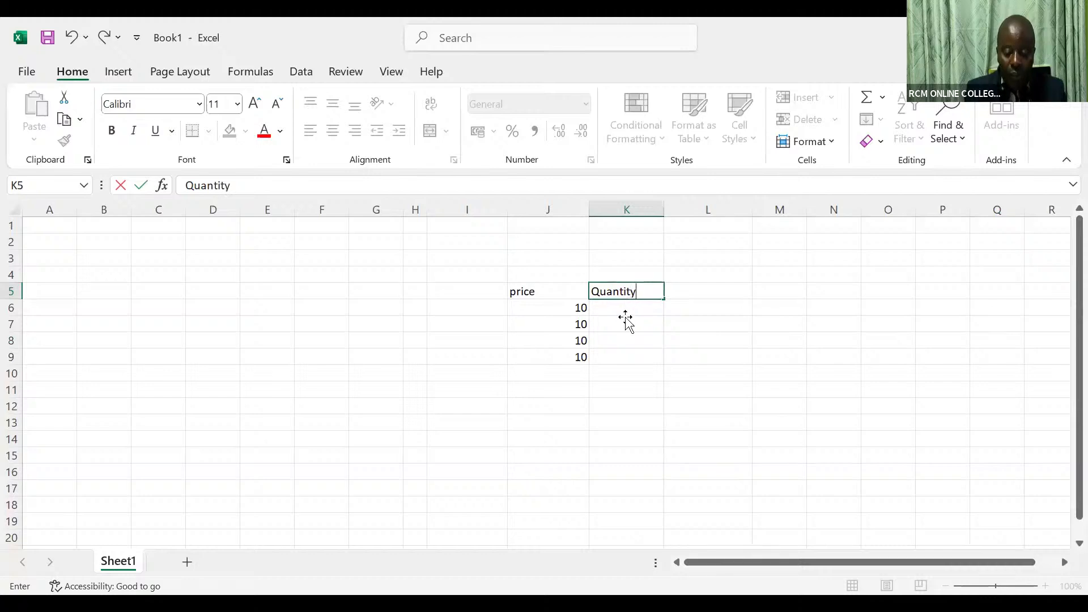
pyautogui.click(626, 319)
# Fill the Quantity column with 45, 67, 87 and 98 in K6 to K9.
pyautogui.click(625, 311)
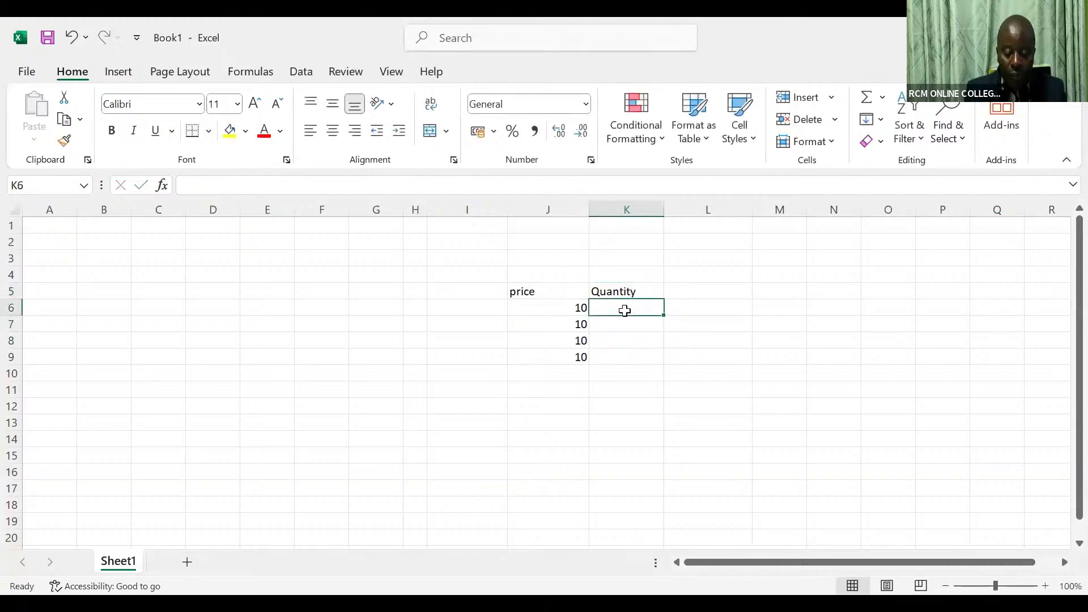
pyautogui.write('45')
pyautogui.press('Return')
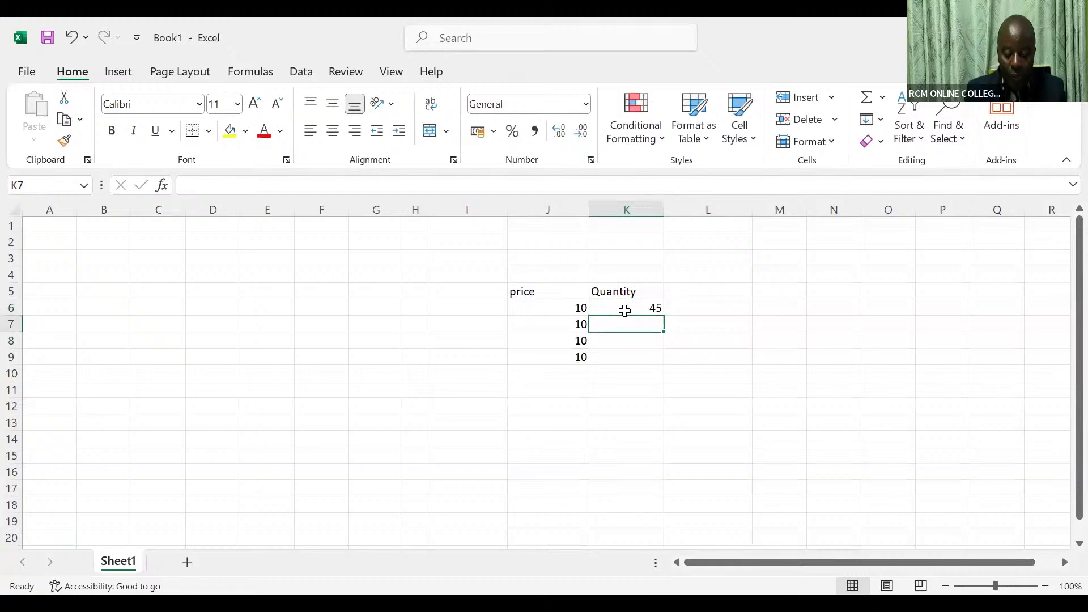
pyautogui.write('67')
pyautogui.press('Return')
pyautogui.write('87')
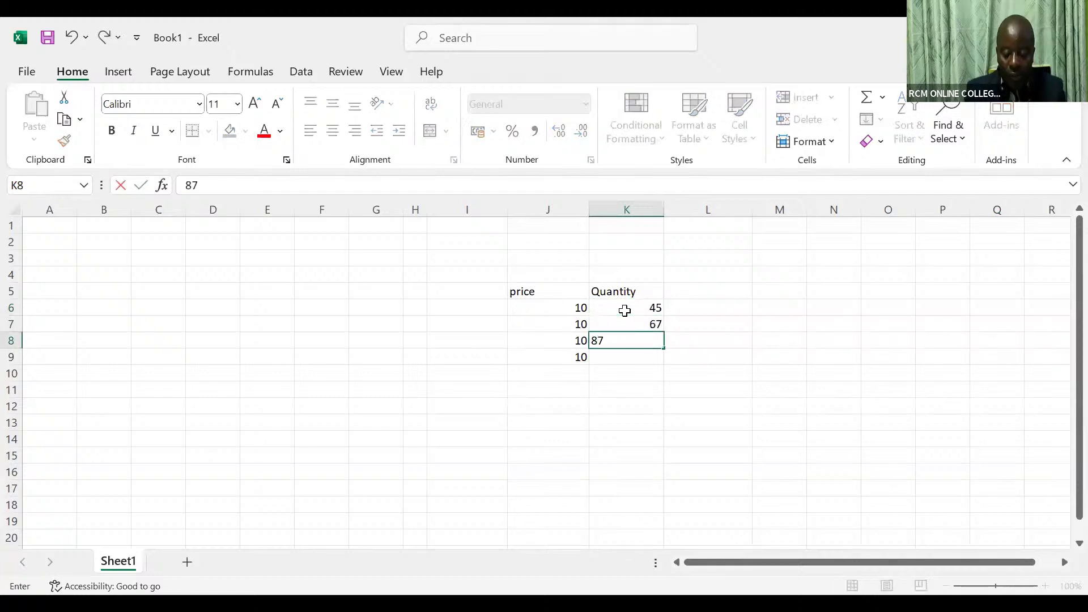
pyautogui.press('Return')
pyautogui.write('98')
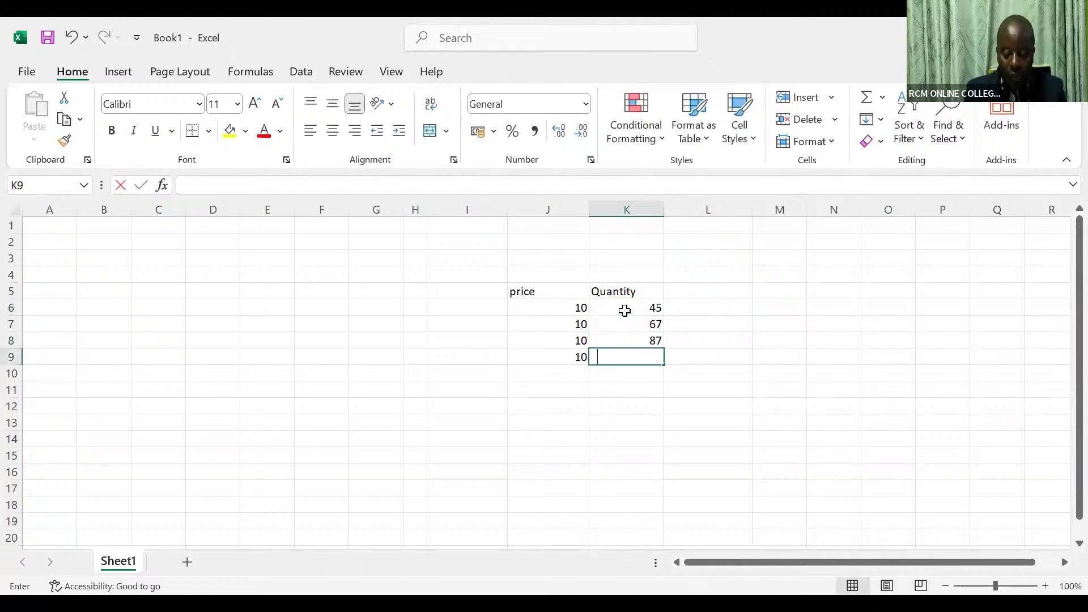
pyautogui.press('Return')
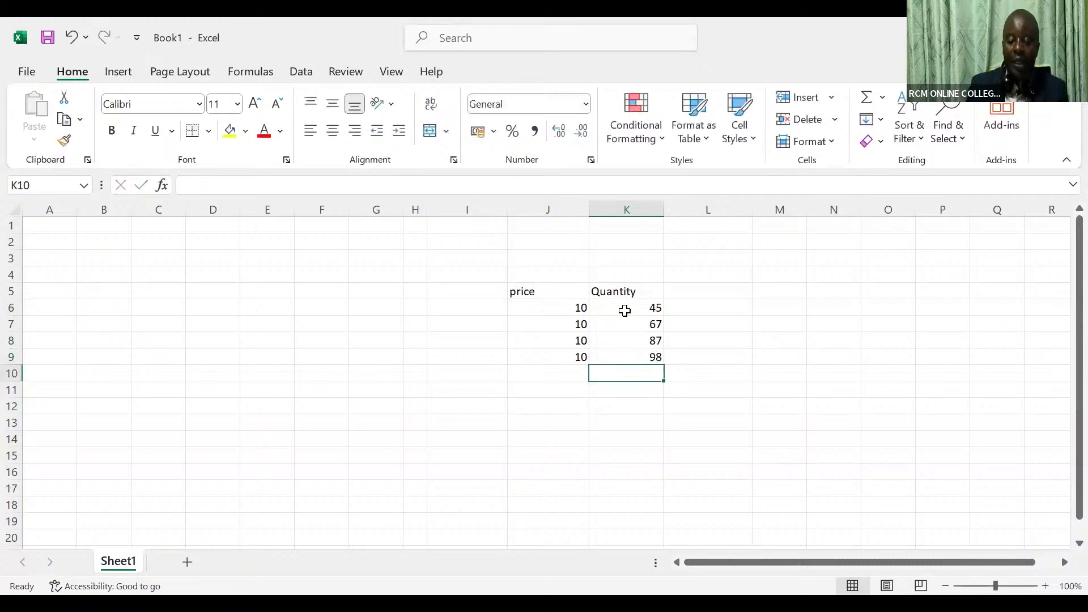
# Add the heading Revenue in L5, beside the Quantity heading.
pyautogui.click(699, 294)
pyautogui.write('Revenu')
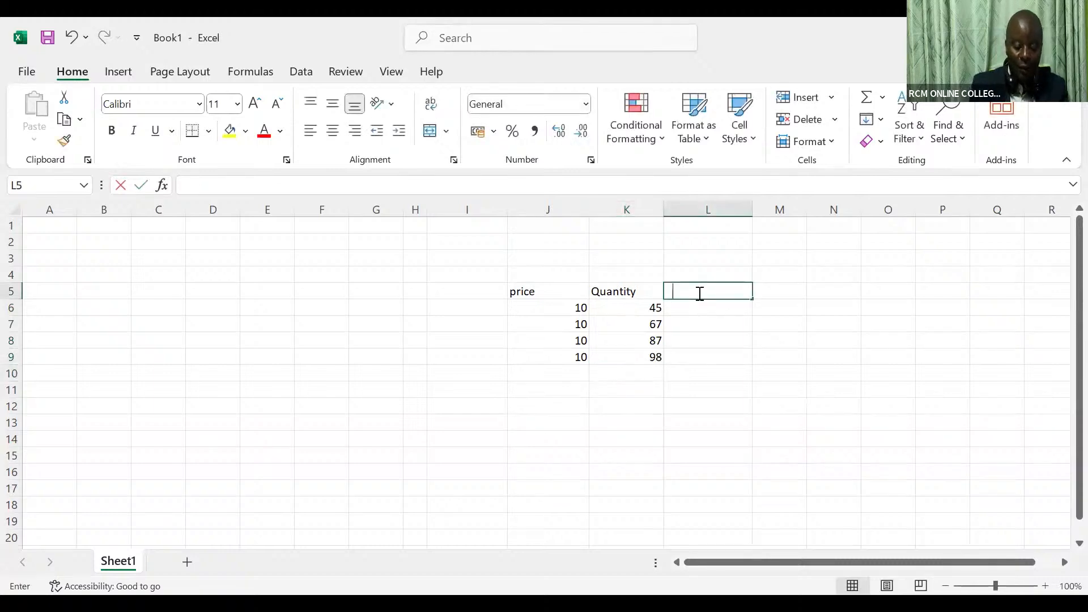
pyautogui.write('e')
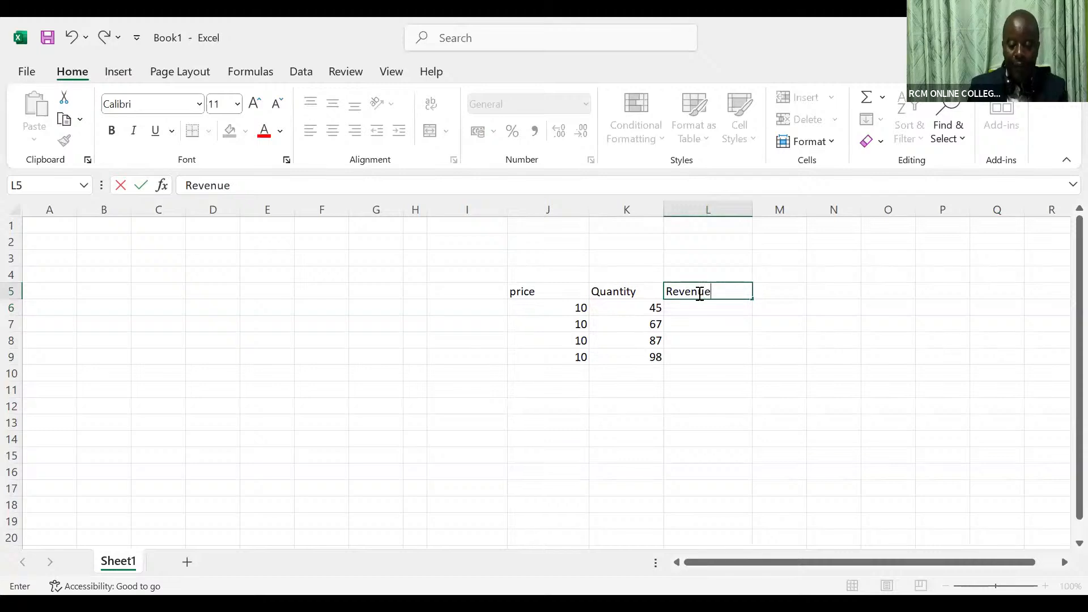
pyautogui.press('Return')
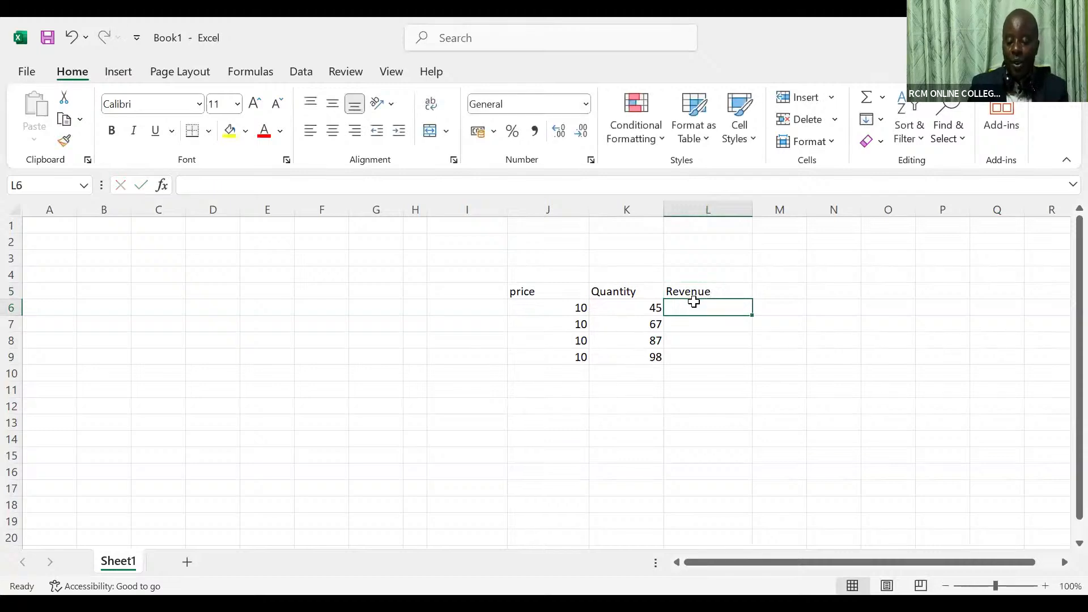
# Calculate the first row's revenue in L6 with the cell-reference formula =J6*K6.
pyautogui.write('=')
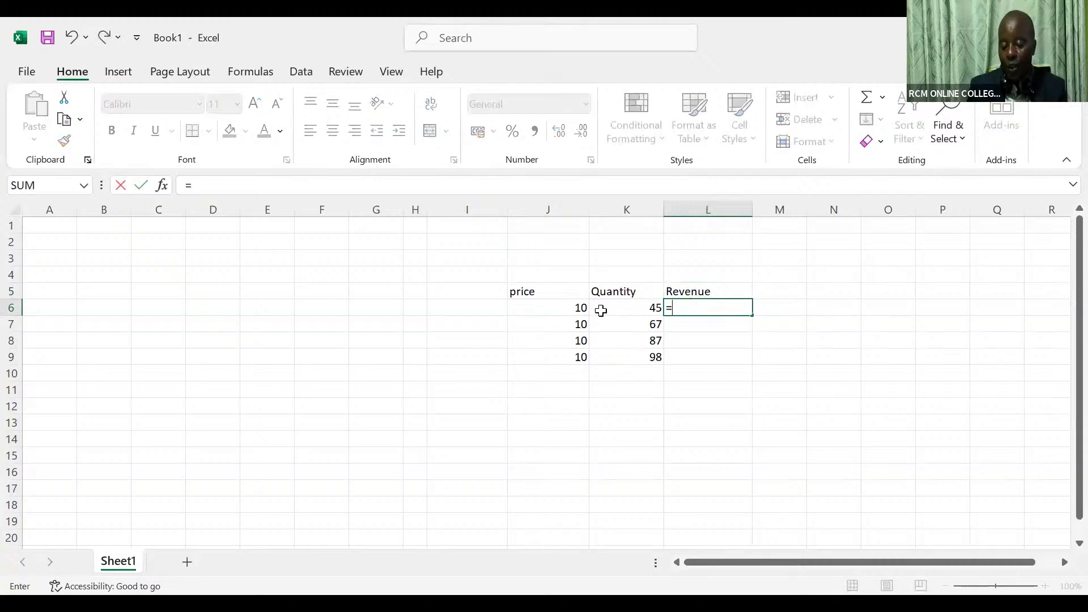
pyautogui.click(579, 308)
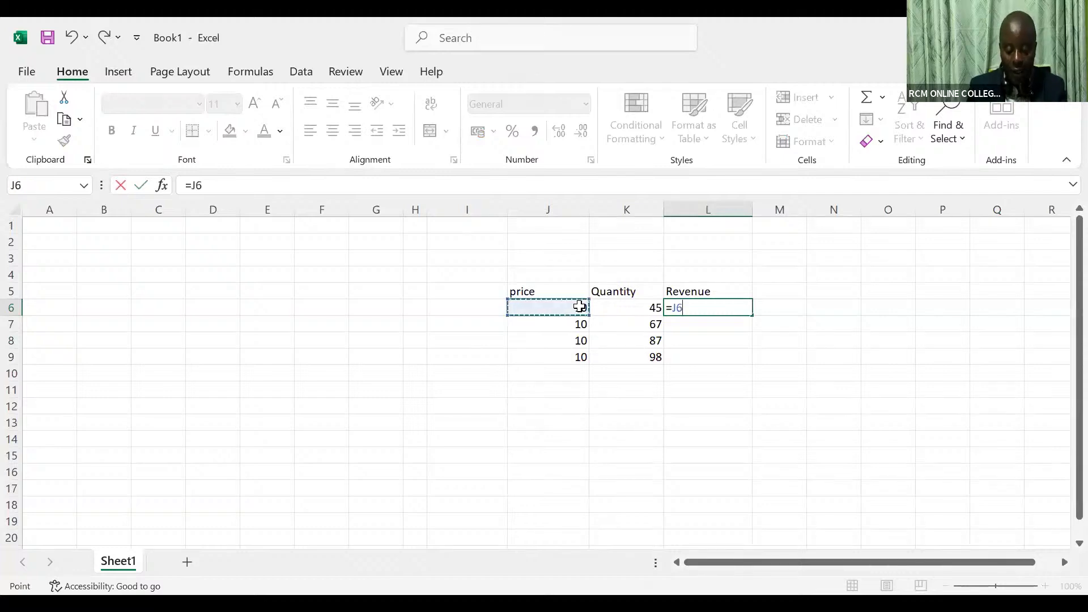
pyautogui.write('*')
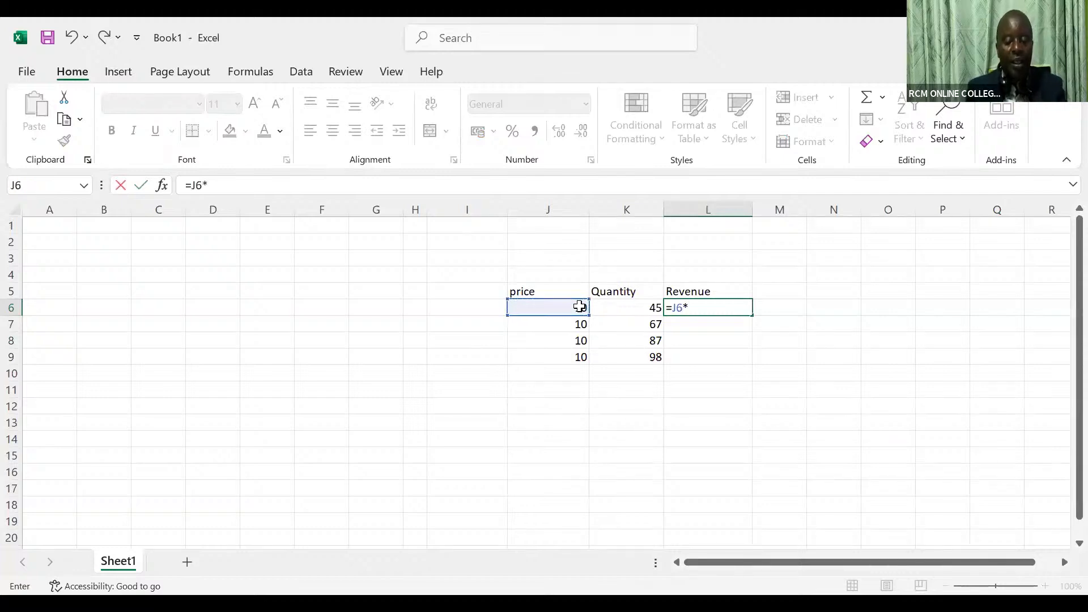
pyautogui.click(622, 310)
pyautogui.hotkey('ctrl', 'Return')
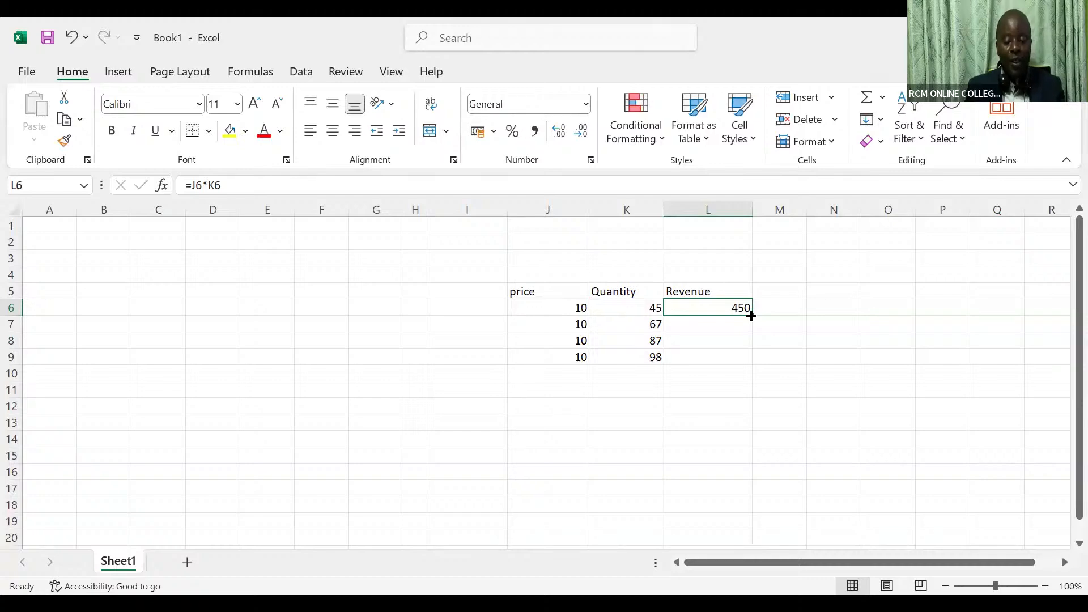
# Fill the revenue formula in L6 down to L9.
pyautogui.doubleClick(751, 316)
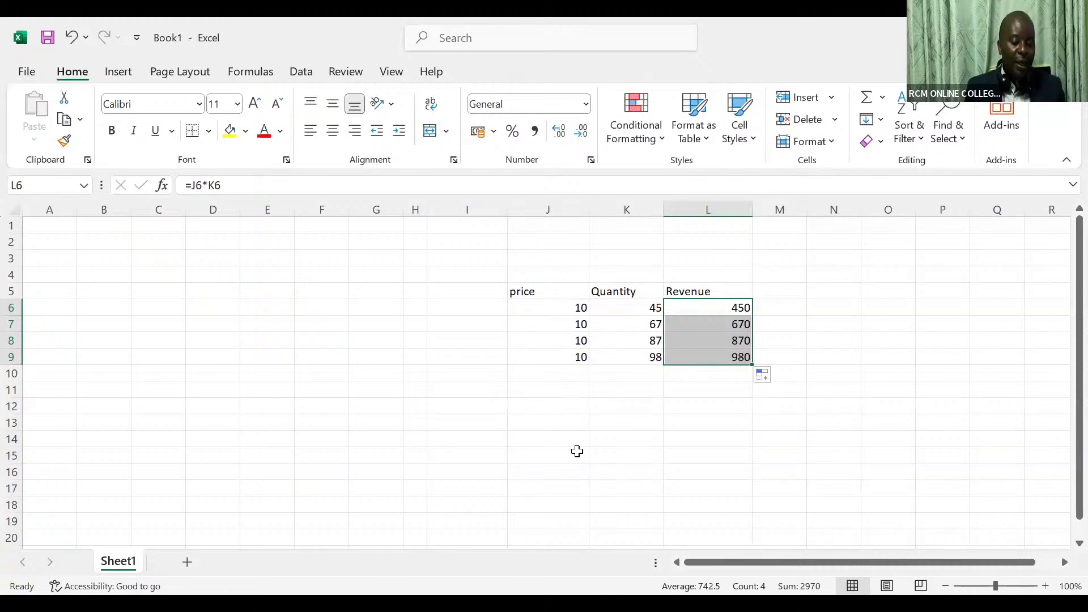
# Add the label Price in K4 and enter the single price 10 beside it in L4.
pyautogui.click(622, 276)
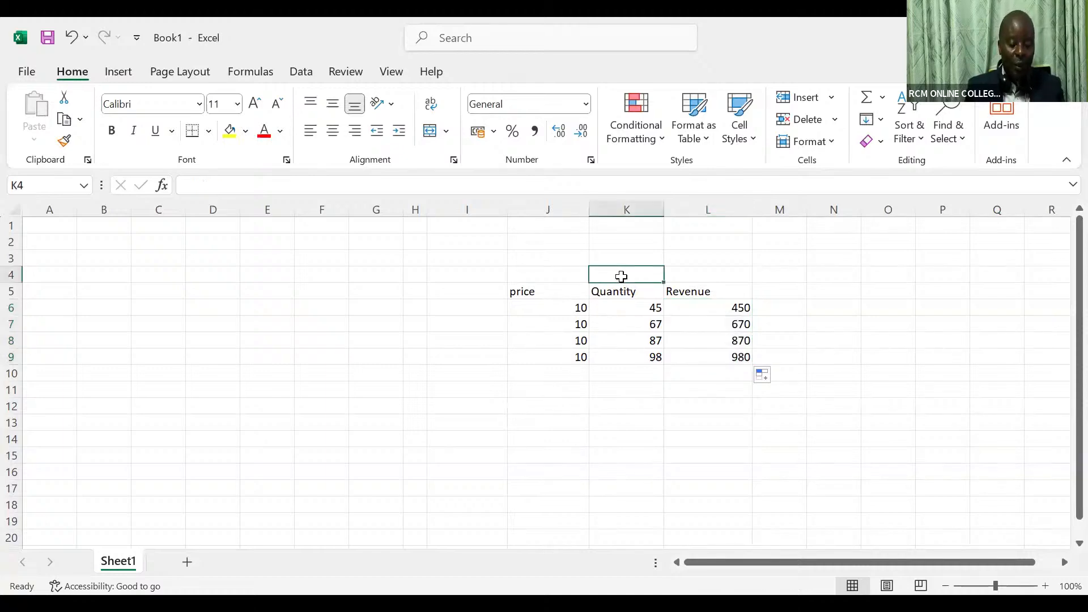
pyautogui.write('P')
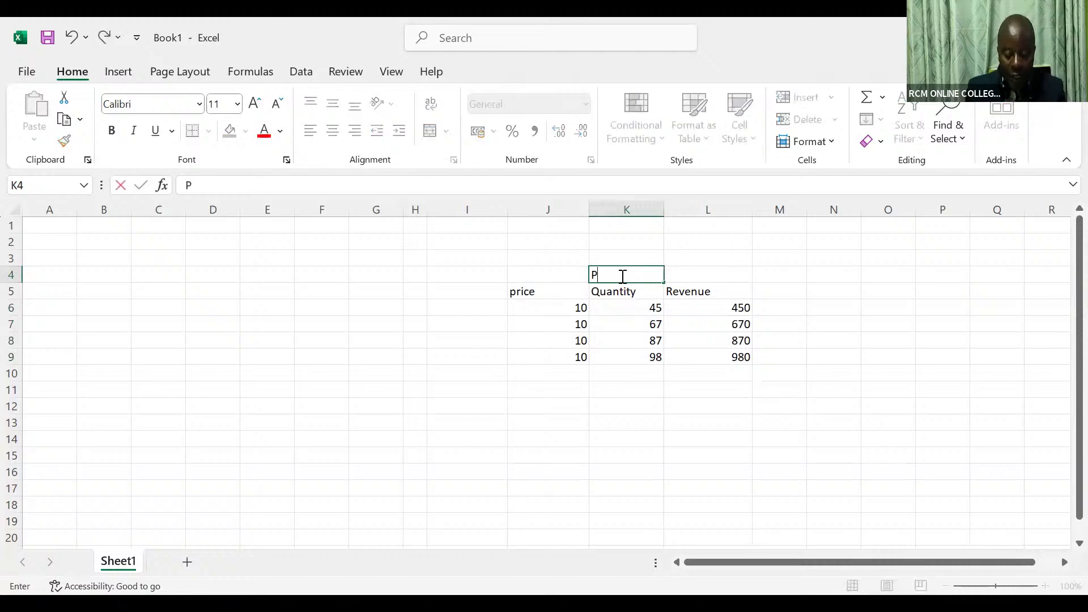
pyautogui.write('rice')
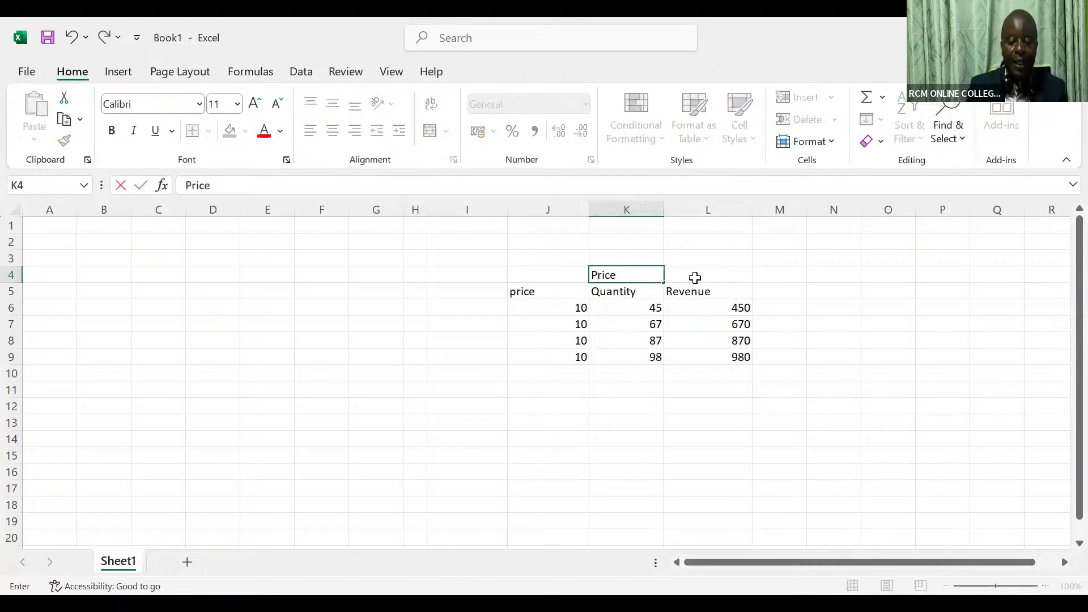
pyautogui.click(697, 278)
pyautogui.write('10')
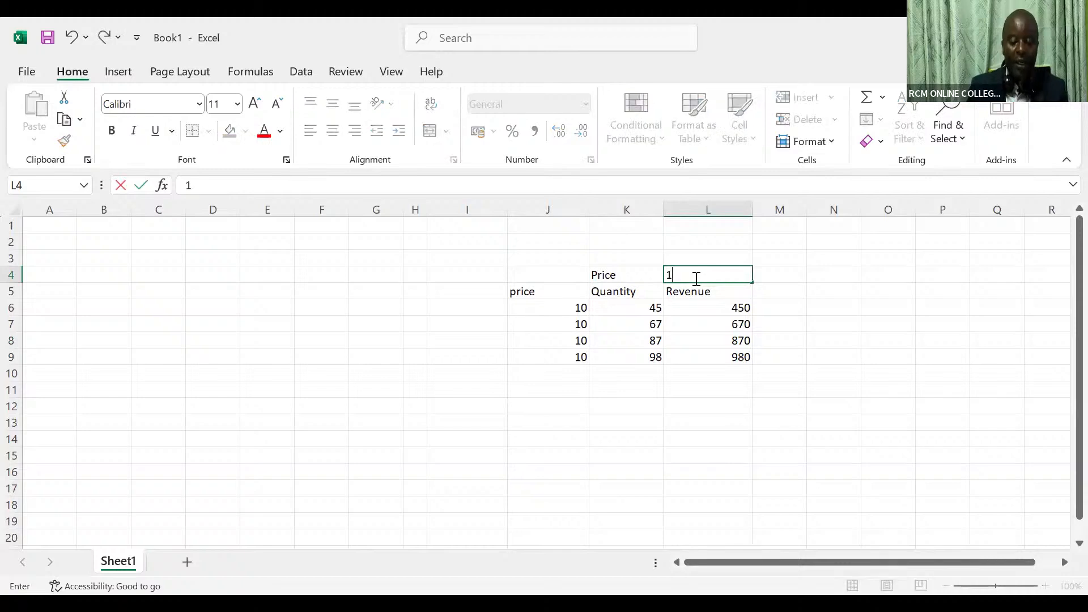
# Delete the old price column J and clear the broken revenue formulas in K6 to K9.
pyautogui.click(552, 201)
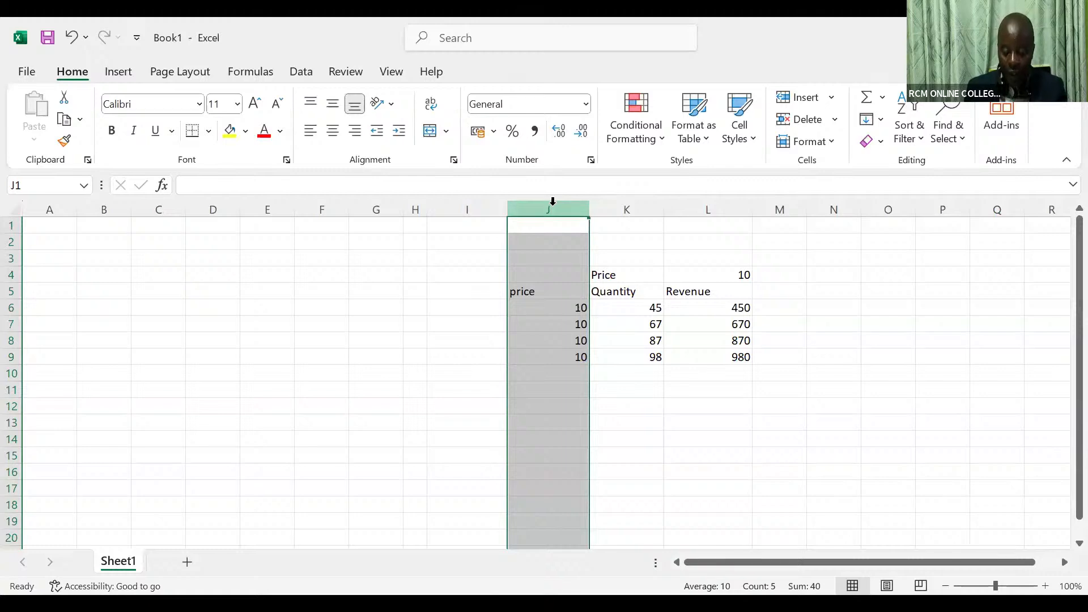
pyautogui.hotkey('ctrl', '-')
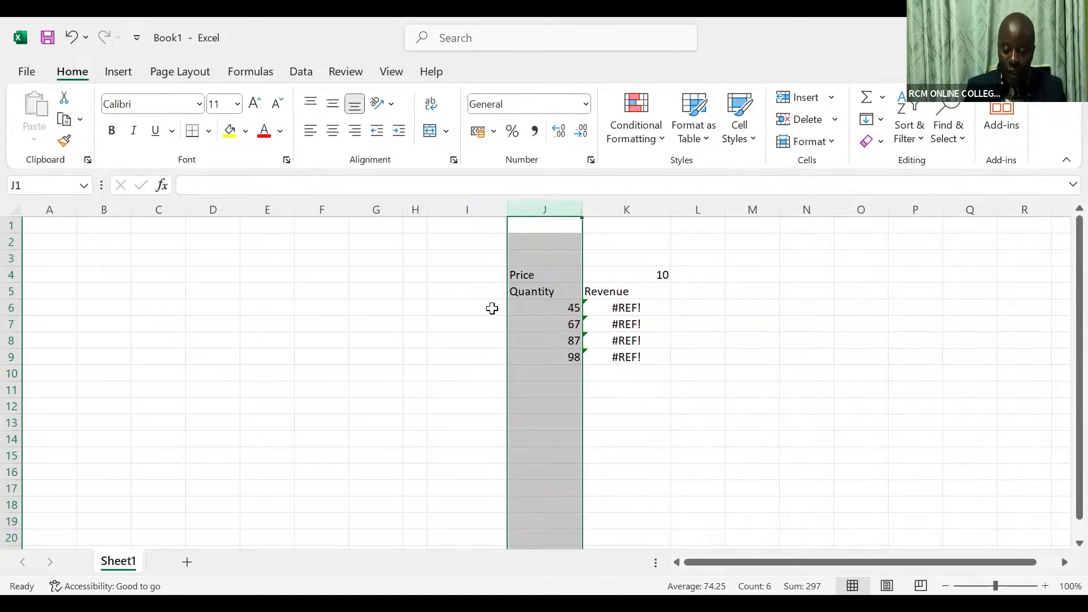
pyautogui.click(622, 308)
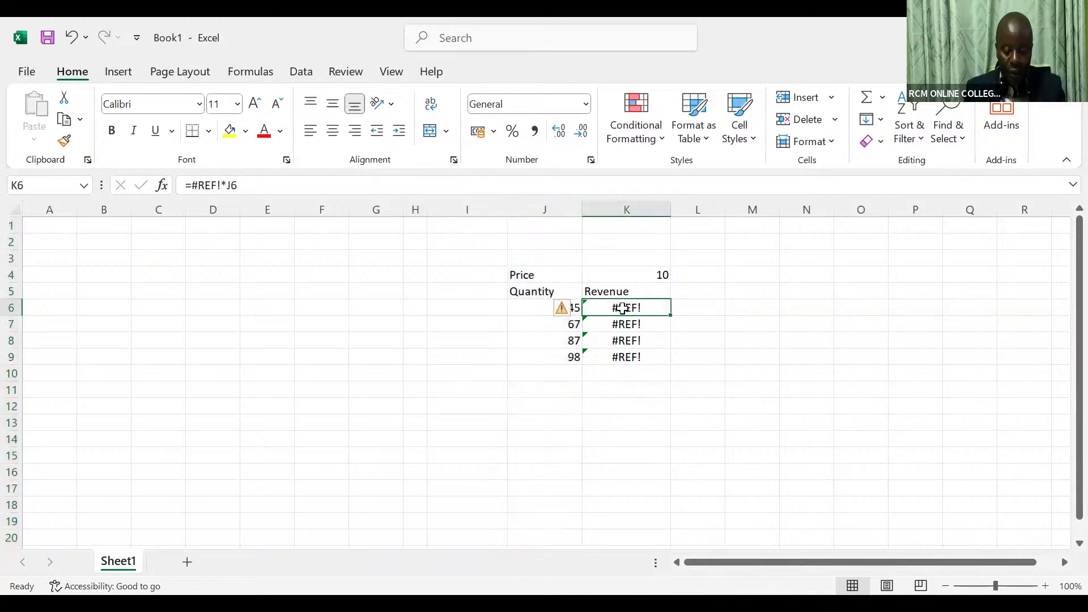
pyautogui.hotkey('shift', 'Down')
pyautogui.hotkey('shift', 'Down')
pyautogui.hotkey('shift', 'Down')
pyautogui.press('Delete')
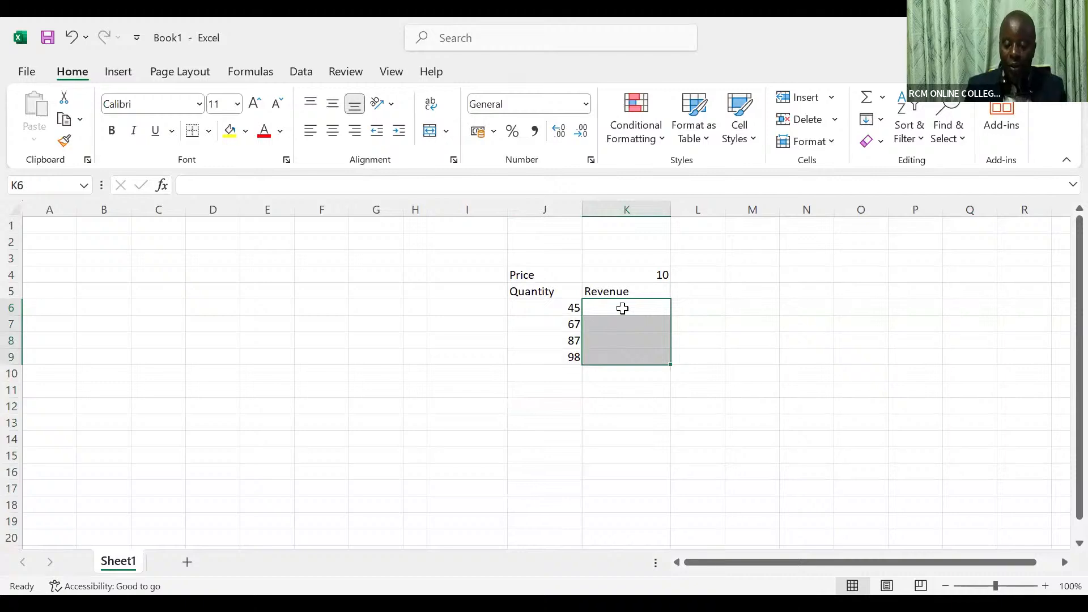
pyautogui.click(788, 374)
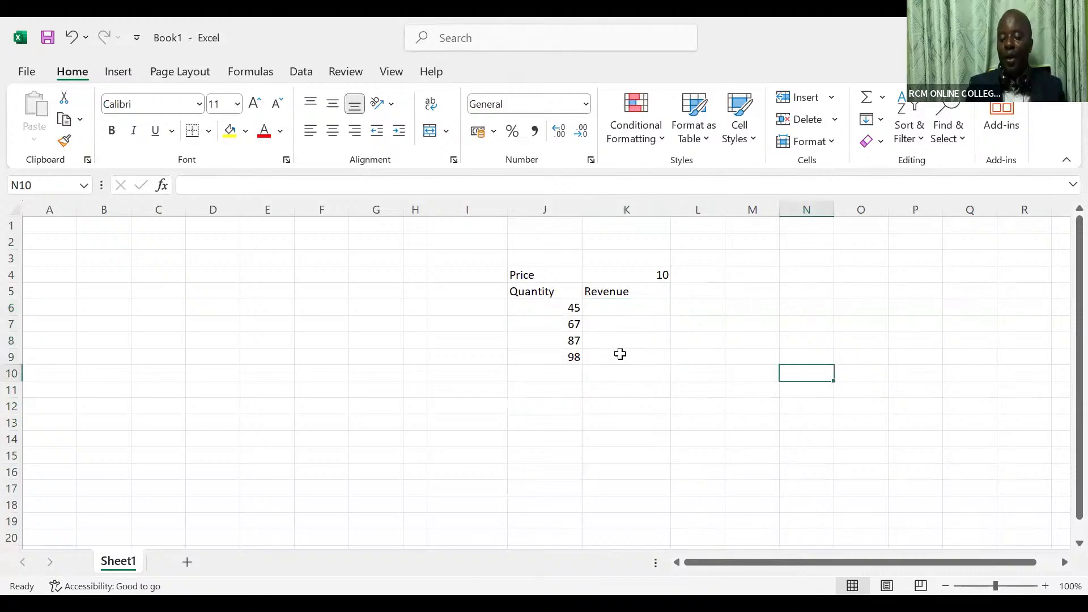
# Calculate the first row's revenue in K6 with the relative formula =J6*K4 and fill it down to K9.
pyautogui.click(593, 309)
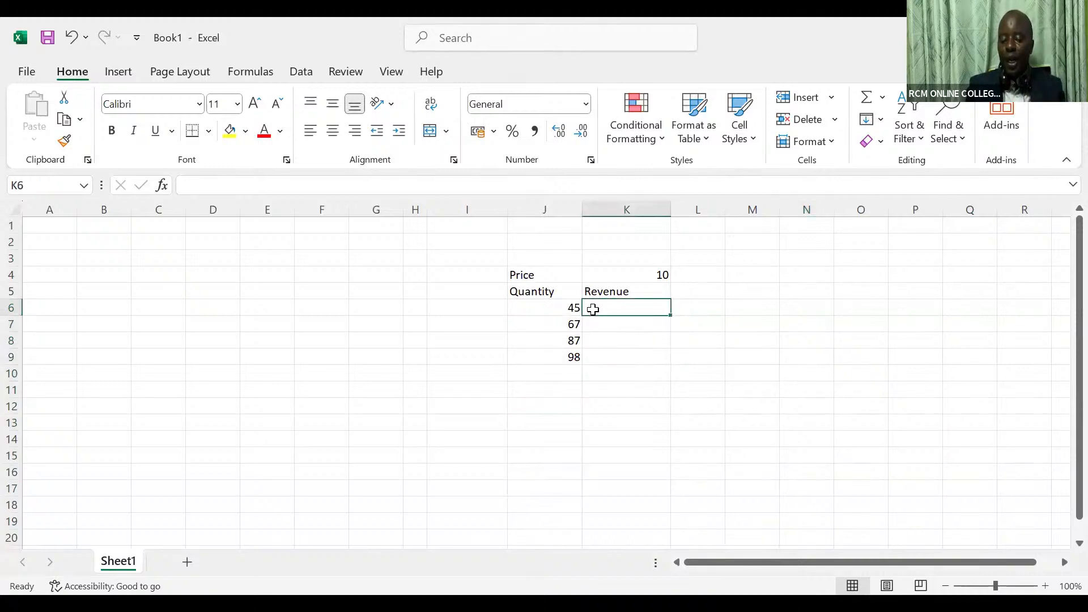
pyautogui.write('=')
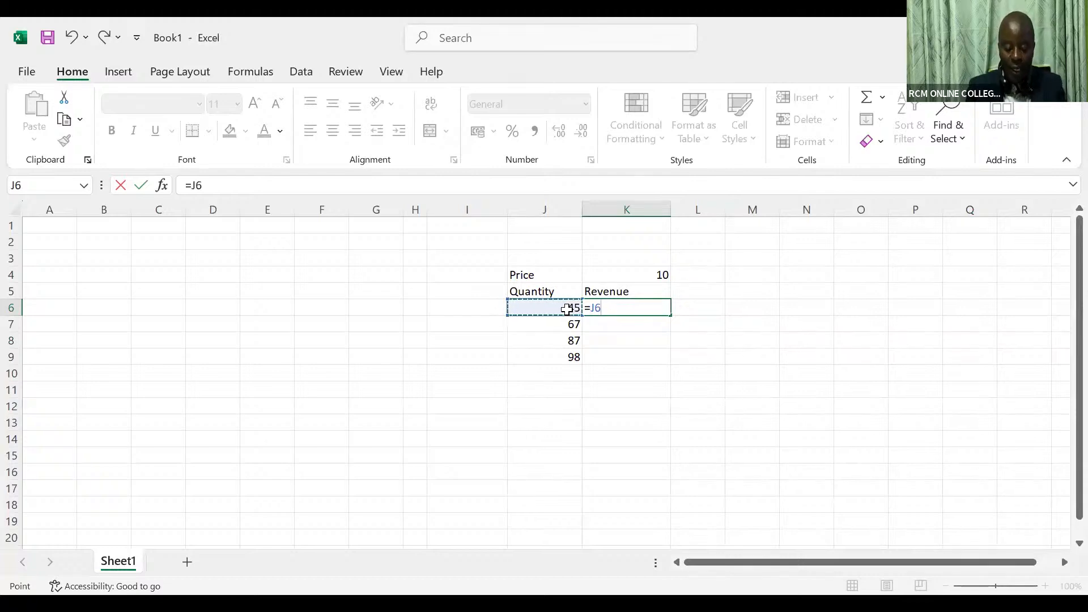
pyautogui.write('*')
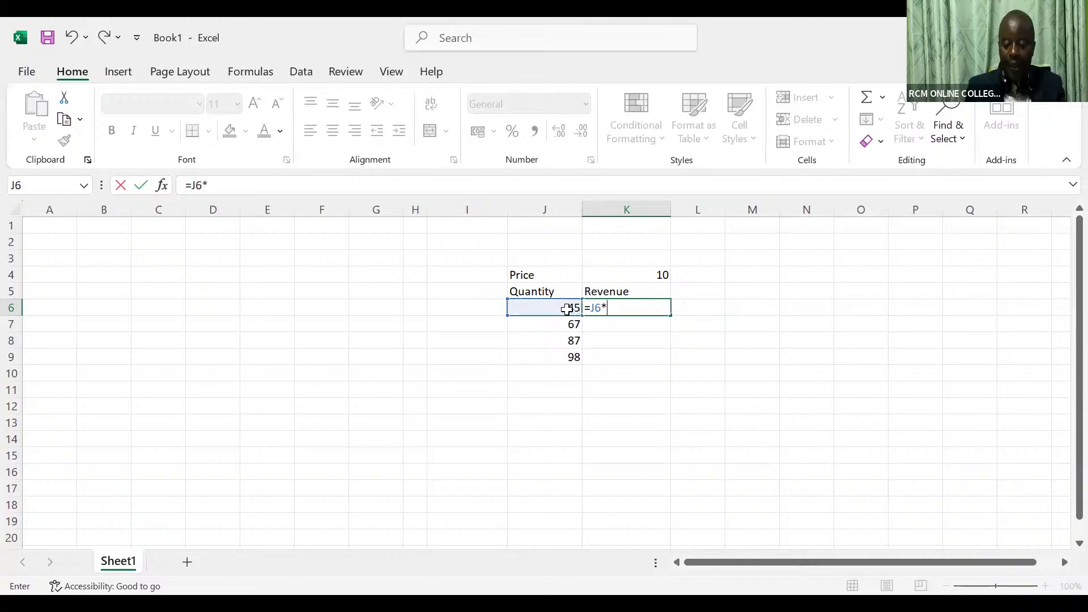
pyautogui.click(662, 273)
pyautogui.hotkey('ctrl', 'Return')
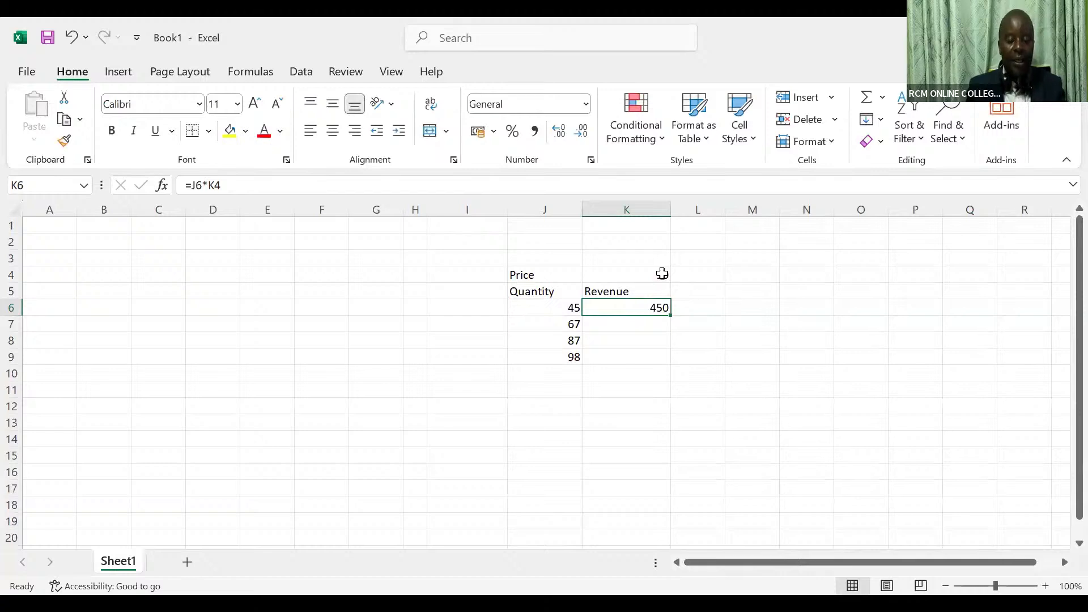
pyautogui.doubleClick(672, 316)
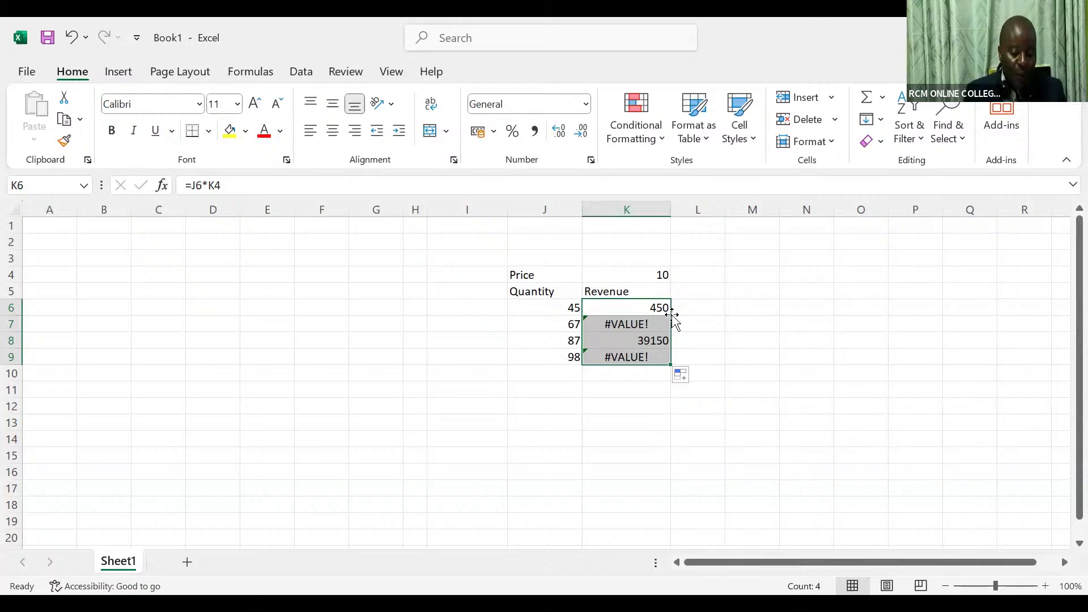
# Examine which cells the revenue formulas in K6, K7 and K8 refer to.
pyautogui.click(655, 308)
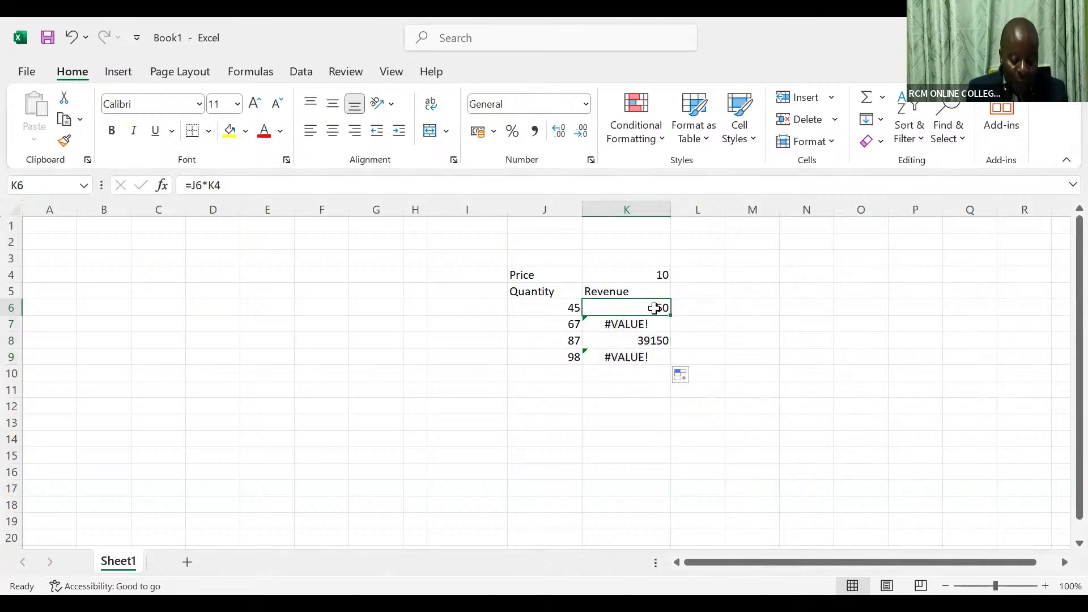
pyautogui.doubleClick(654, 308)
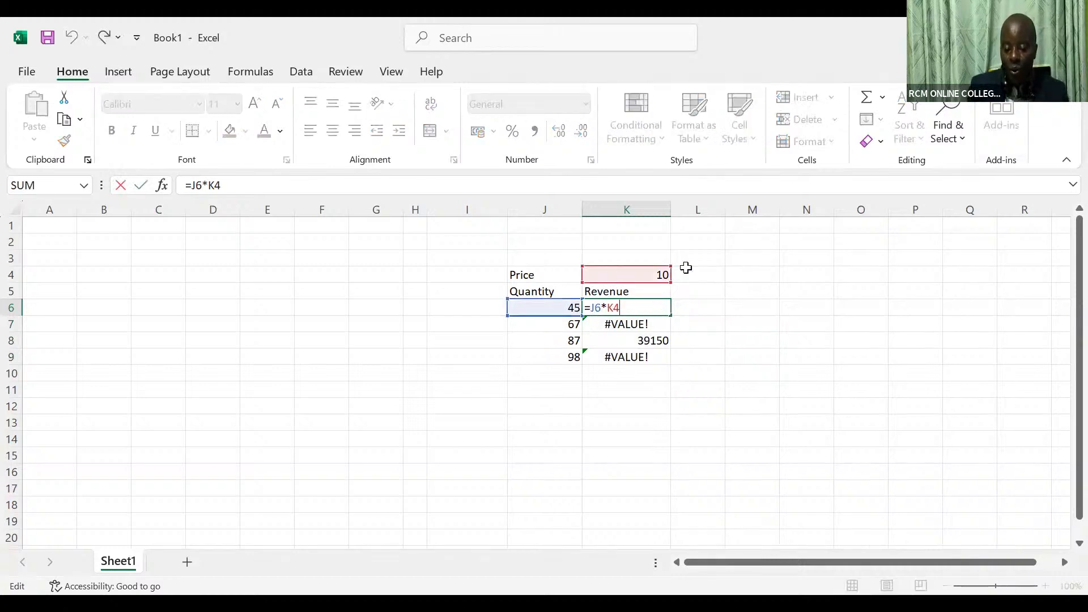
pyautogui.click(630, 323)
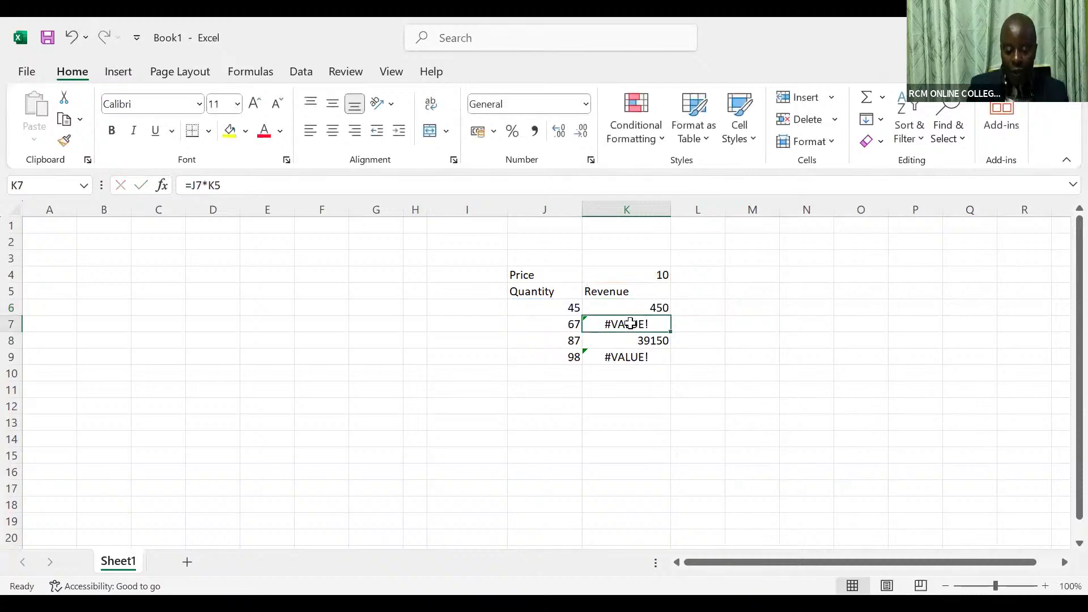
pyautogui.doubleClick(630, 323)
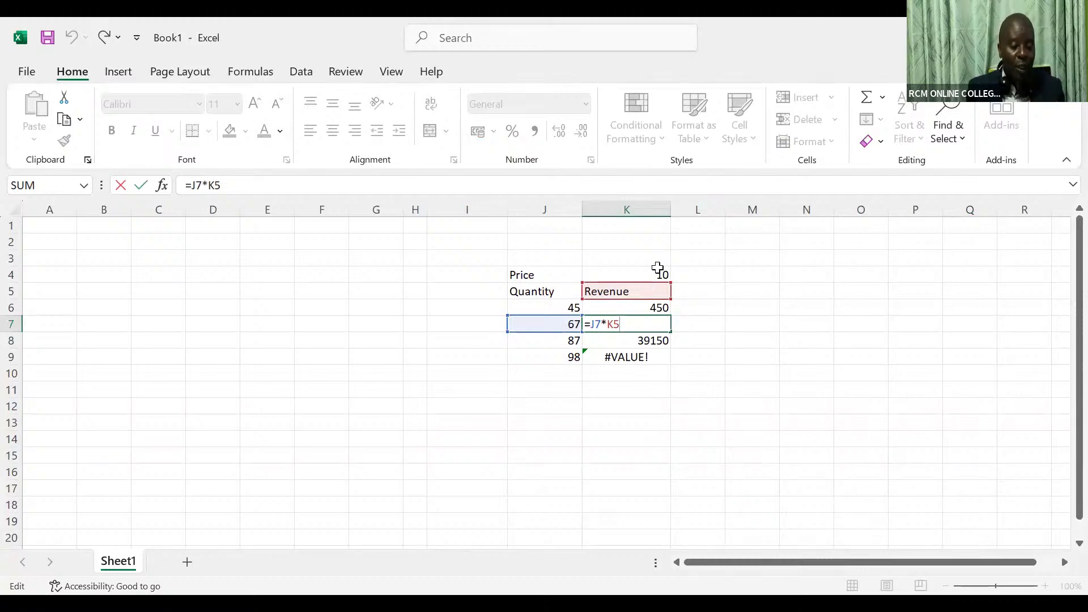
pyautogui.click(633, 337)
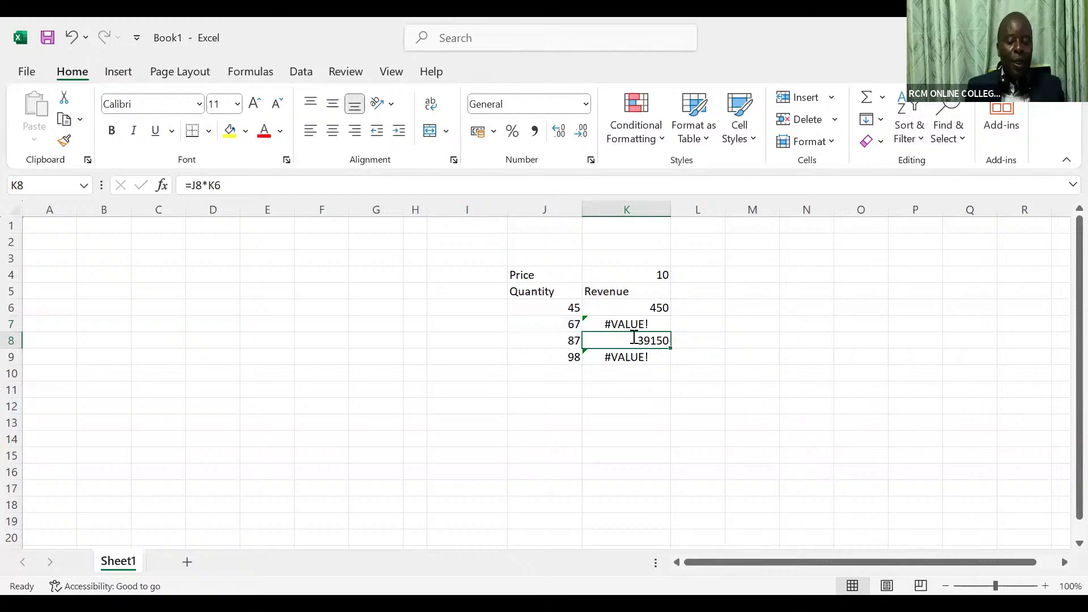
pyautogui.doubleClick(634, 338)
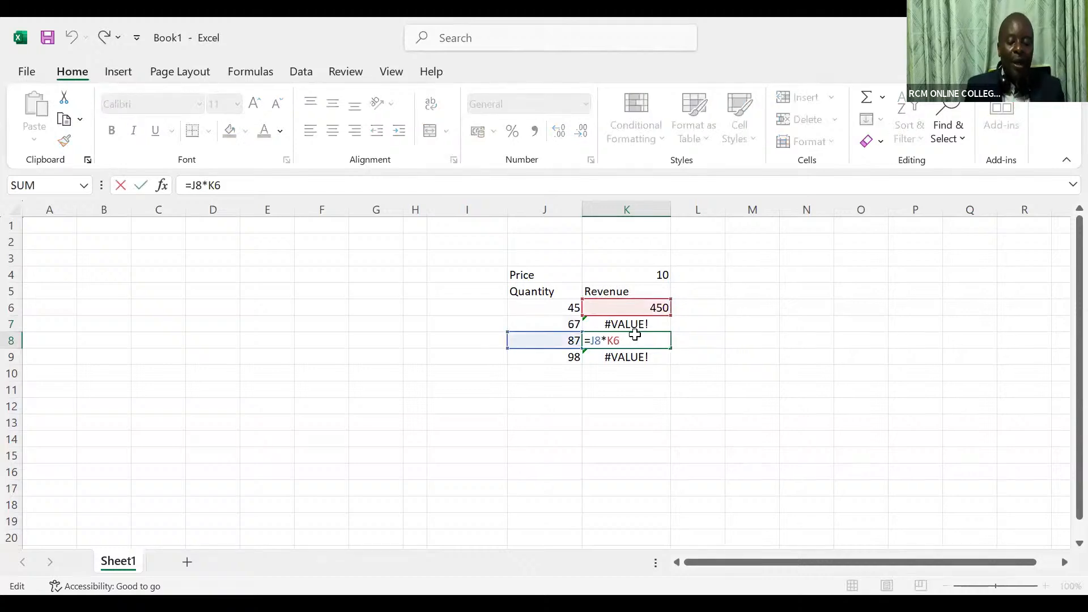
# Clear the relative-reference revenue formulas from K6 to K9.
pyautogui.click(635, 309)
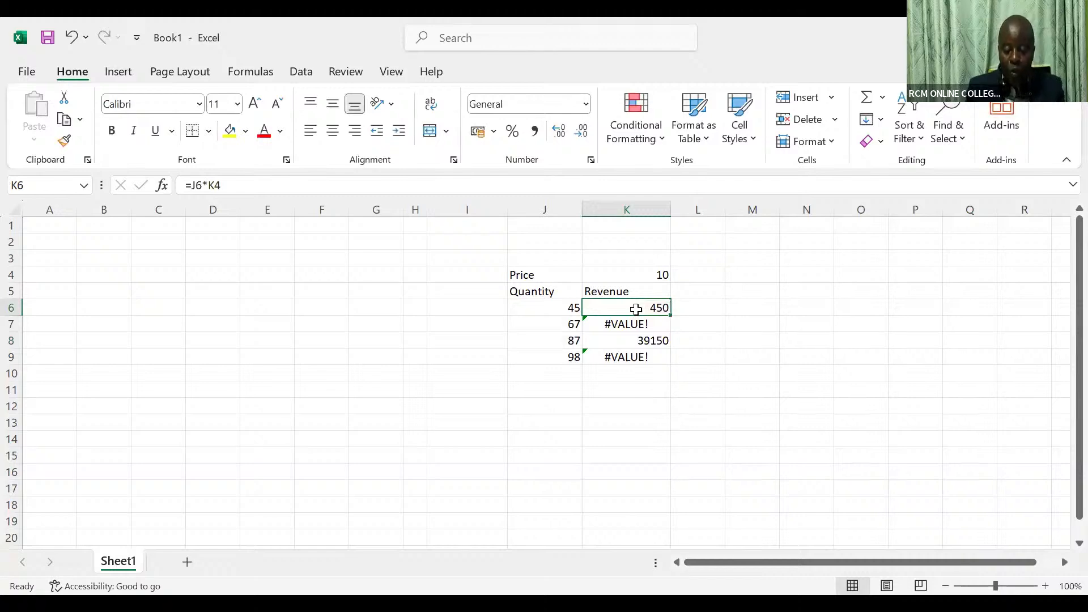
pyautogui.hotkey('shift', 'Down')
pyautogui.hotkey('shift', 'Down')
pyautogui.hotkey('shift', 'Down')
pyautogui.press('Delete')
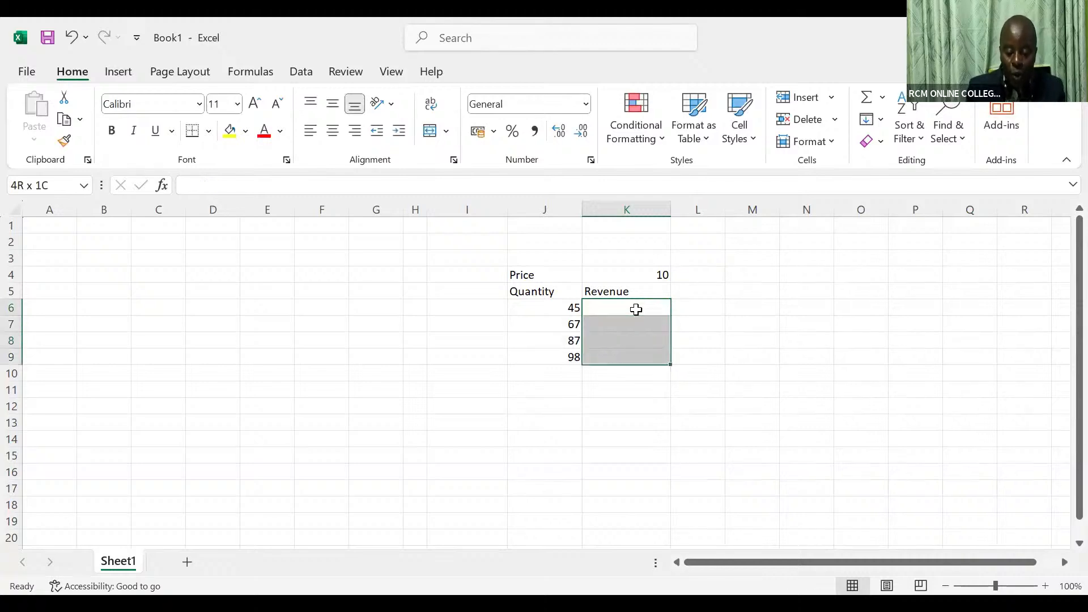
# Calculate revenue in K6 with =J6*$K$4, locking the price cell as an absolute reference, and fill it down to K9.
pyautogui.click(636, 309)
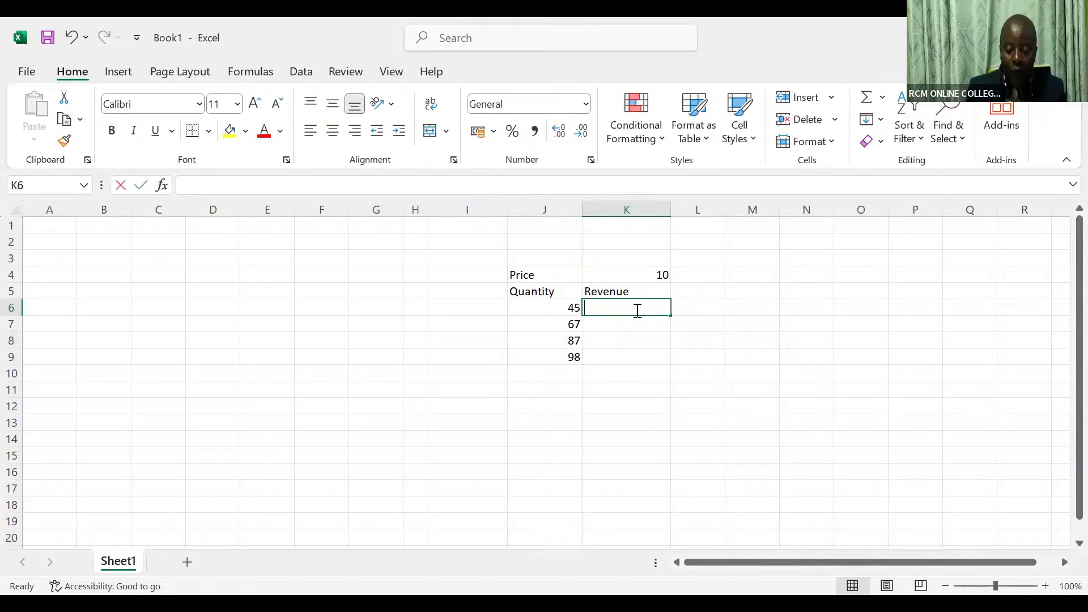
pyautogui.write('=')
pyautogui.click(564, 310)
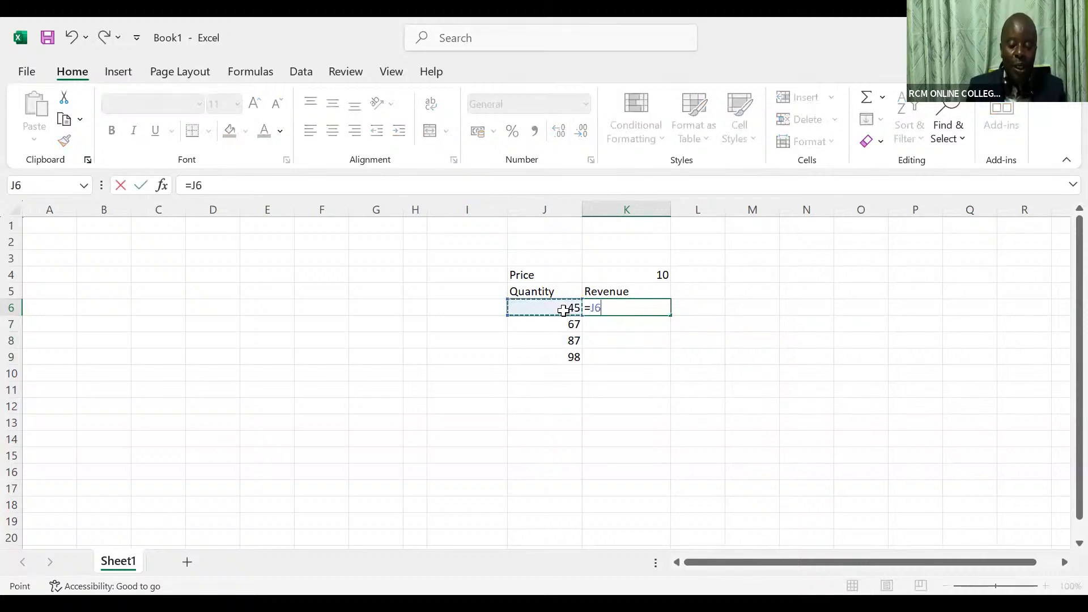
pyautogui.write('*')
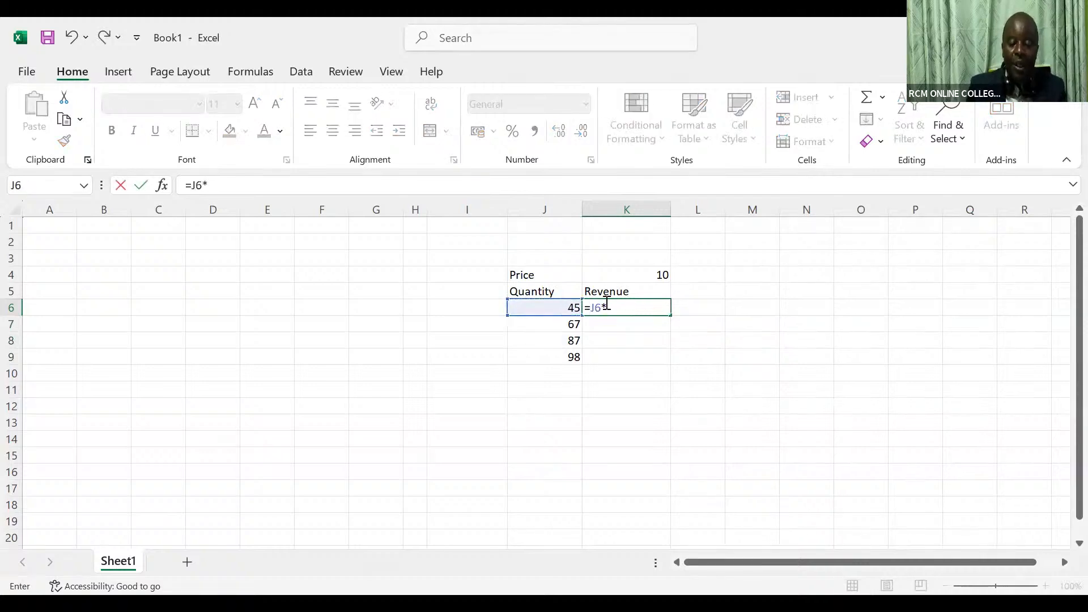
pyautogui.click(650, 277)
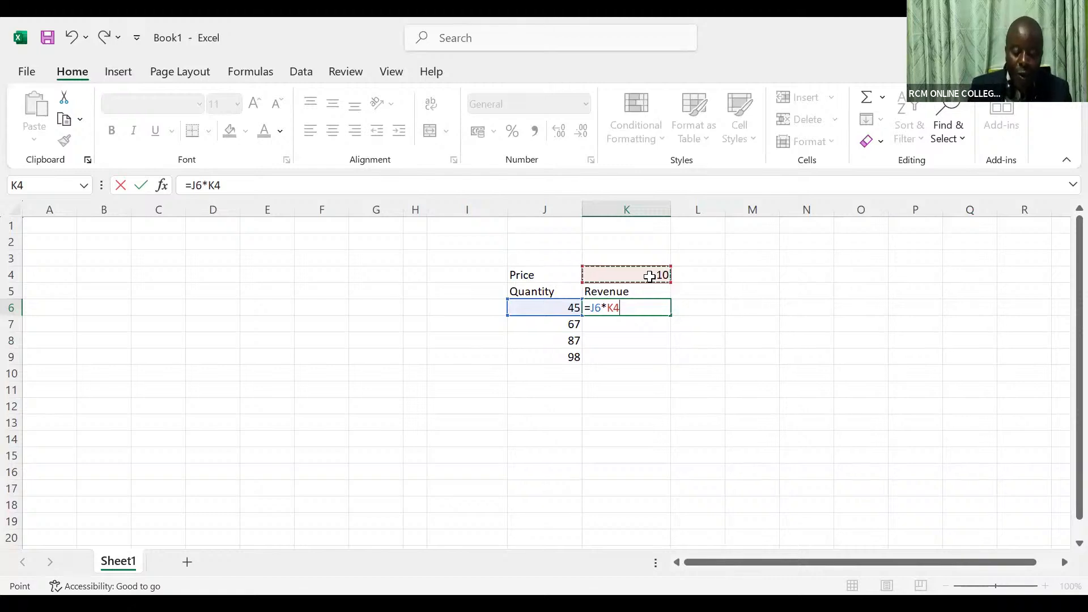
pyautogui.press('F4')
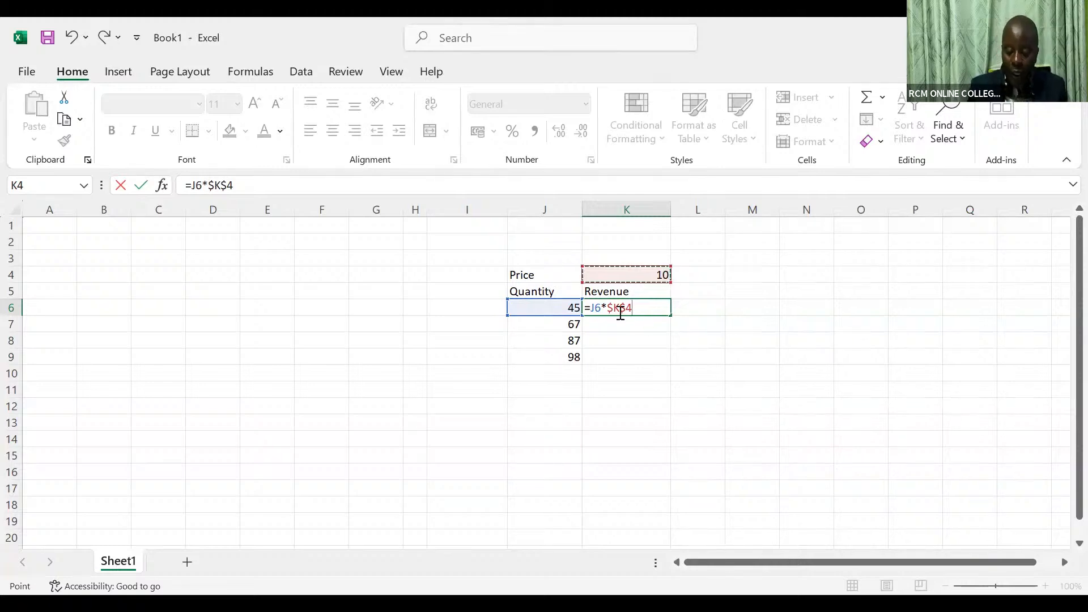
pyautogui.hotkey('ctrl', 'Return')
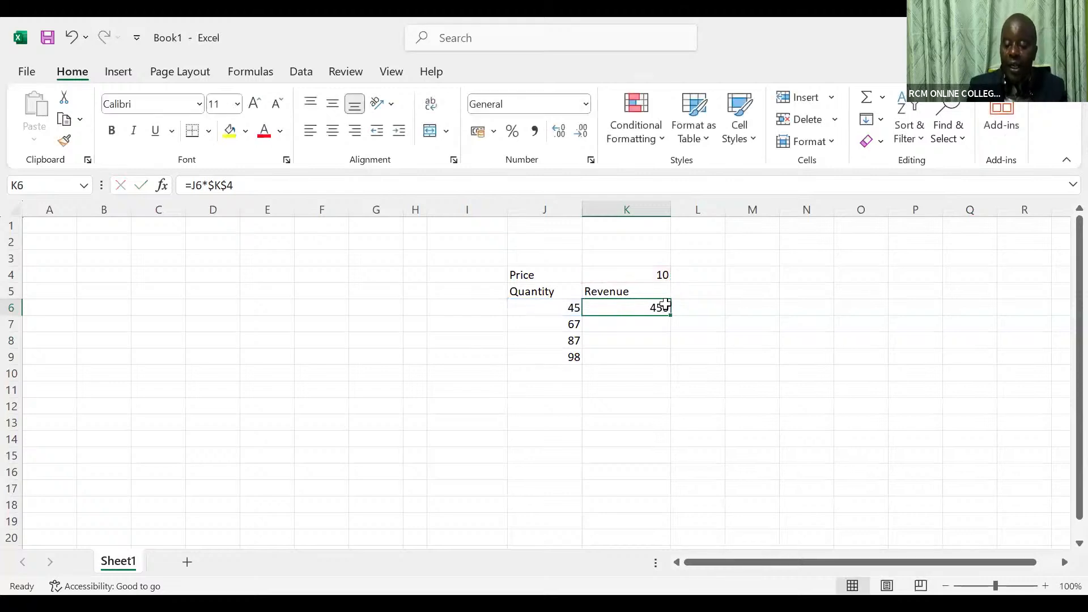
pyautogui.doubleClick(672, 315)
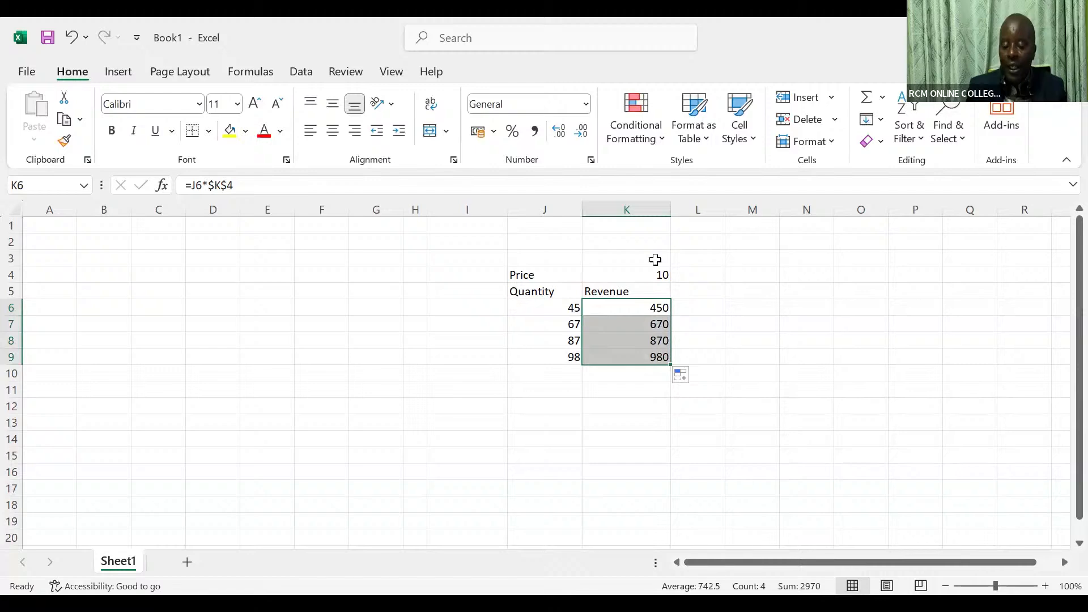
# Inspect the cell references in the last revenue formula, in K9.
pyautogui.click(628, 363)
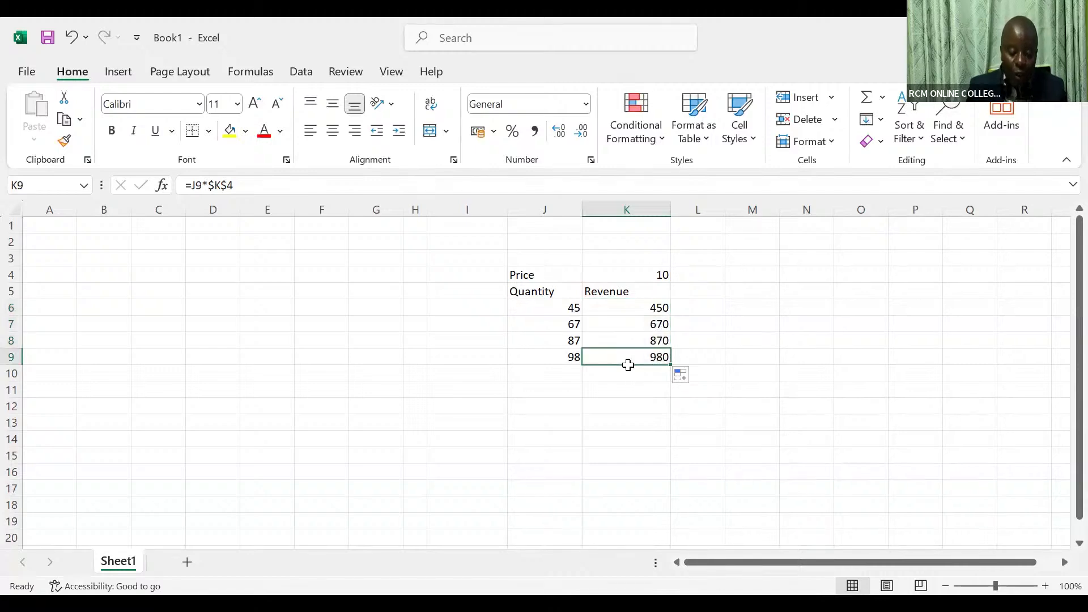
pyautogui.doubleClick(630, 357)
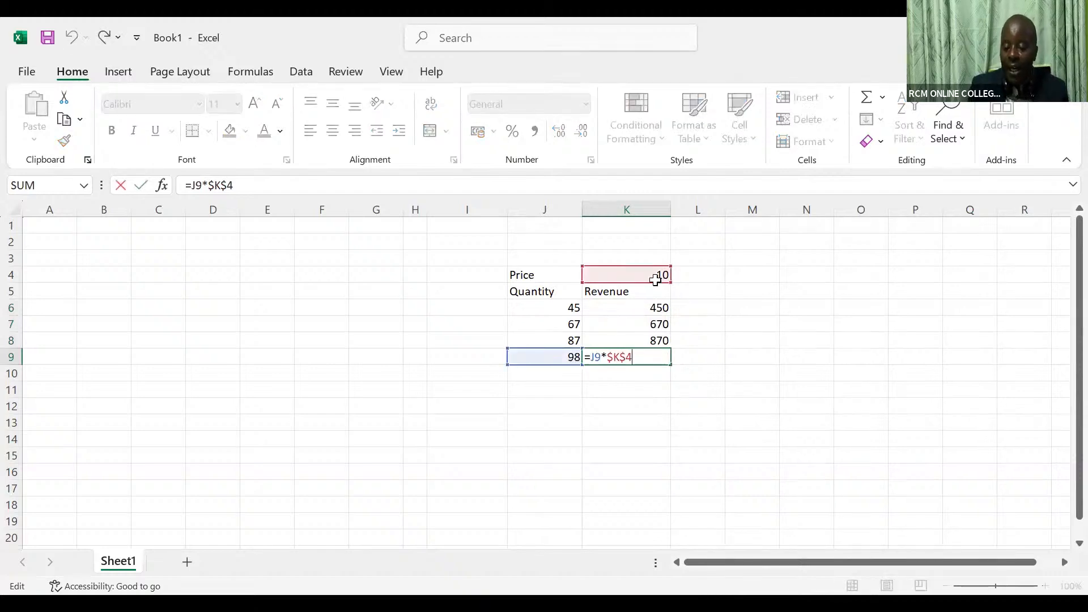
# Fill the revenue formula in K8 down to K11 and open K8's formula to inspect its references.
pyautogui.click(645, 343)
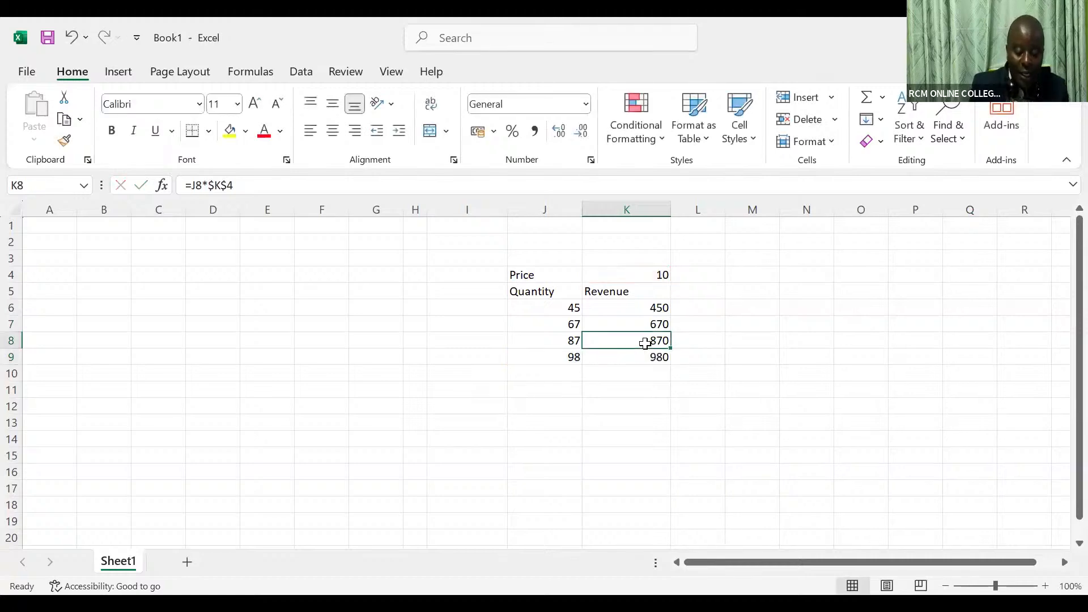
pyautogui.moveTo(670, 348); pyautogui.dragTo(670, 393)
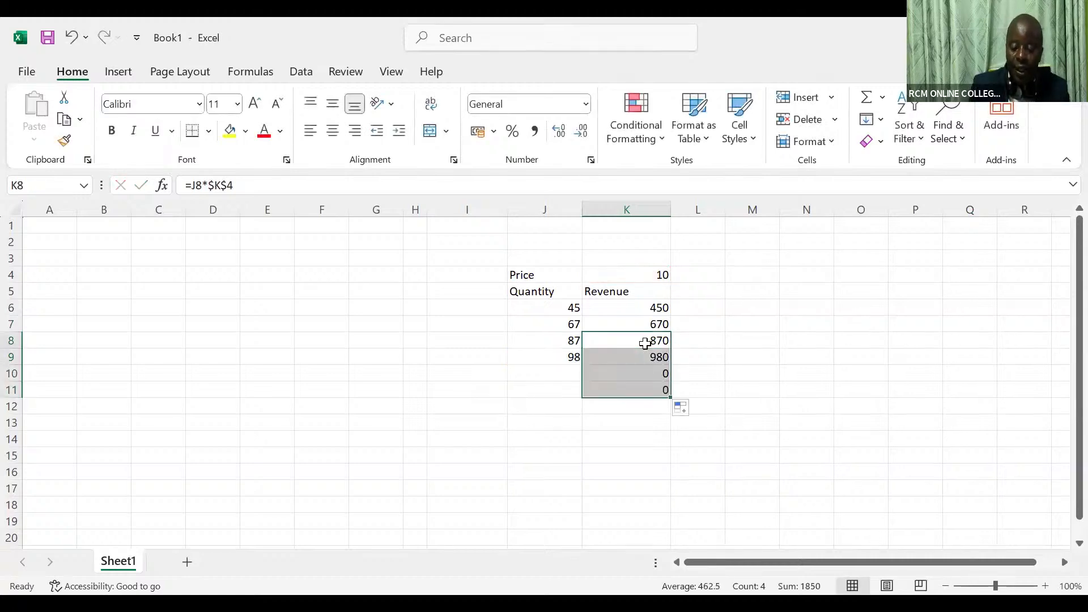
pyautogui.click(645, 344)
pyautogui.doubleClick(645, 344)
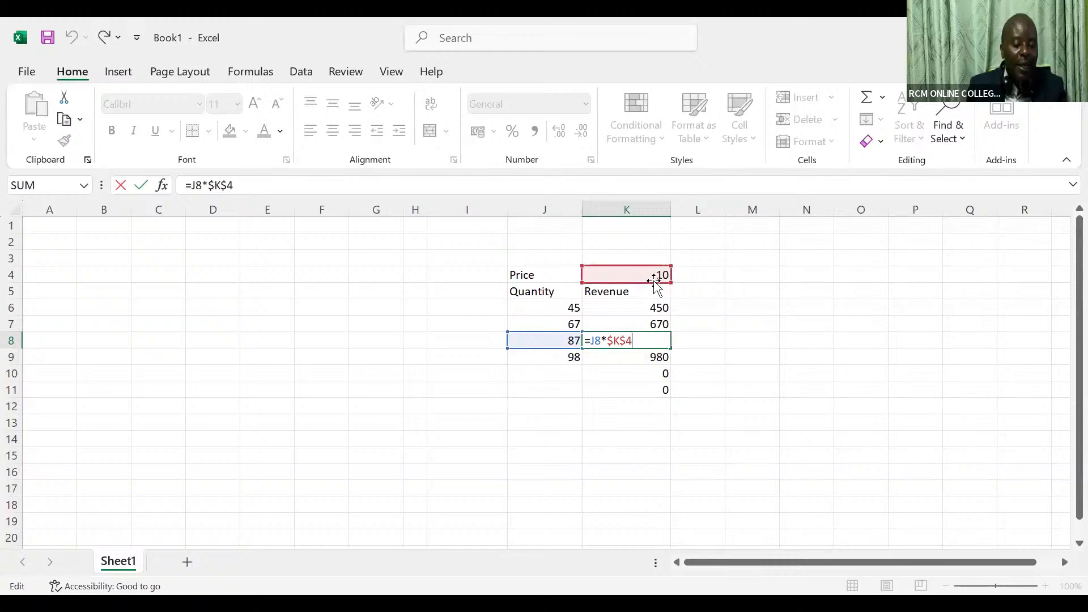
# Enter the note "dollarisation= fix constant numbers using F4" in cell M7.
pyautogui.click(760, 323)
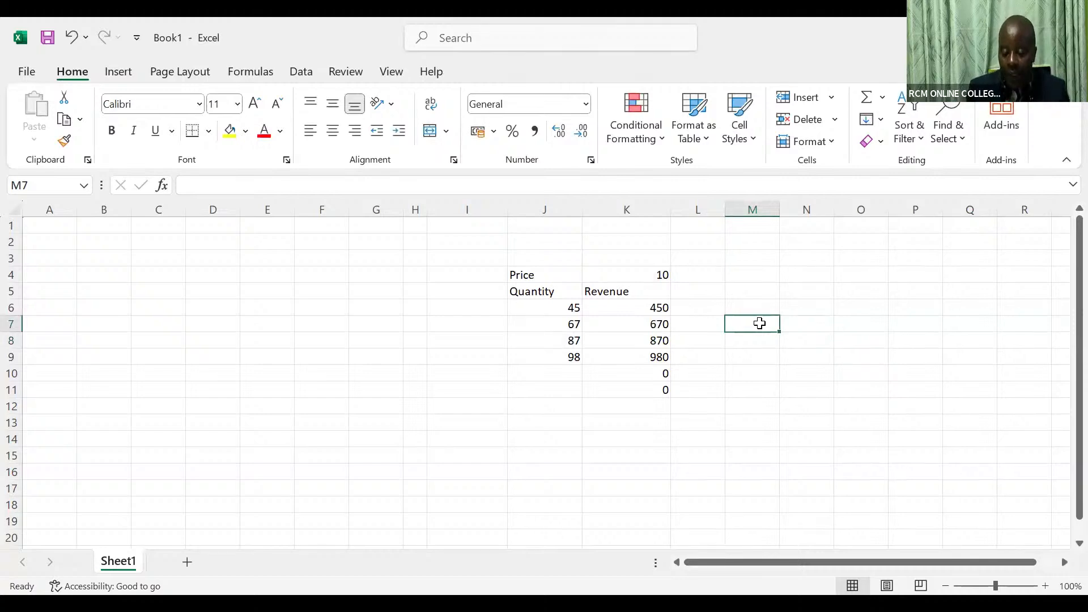
pyautogui.write('dolla')
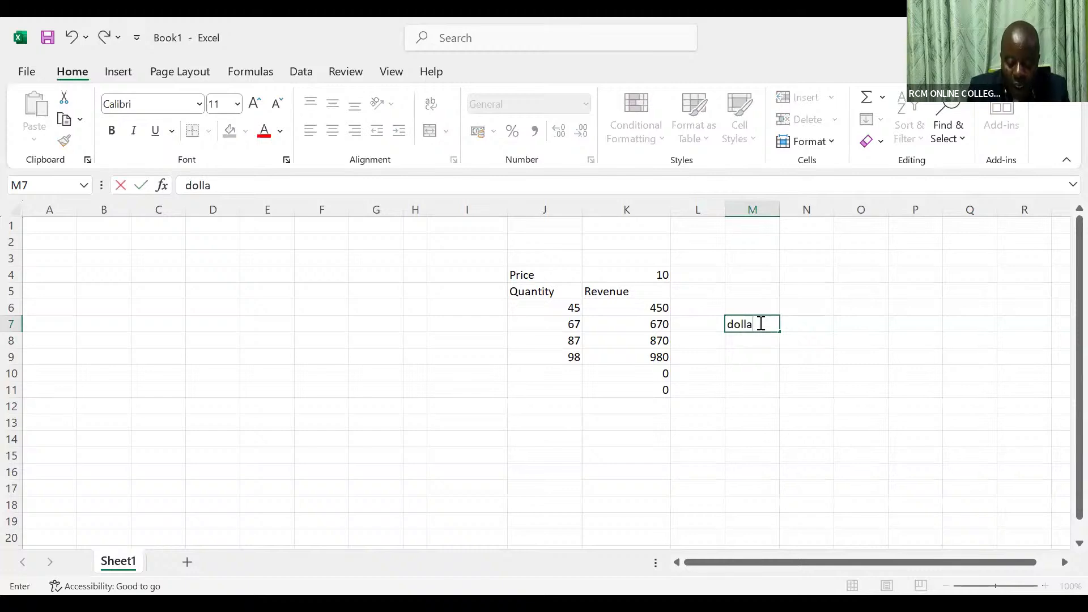
pyautogui.write('risatio')
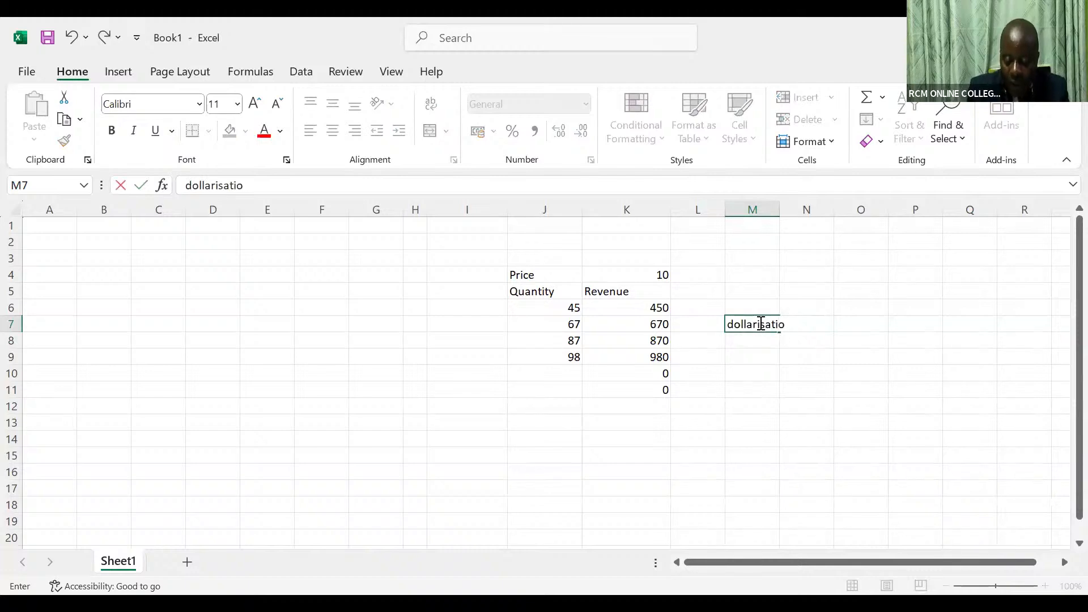
pyautogui.write('n=')
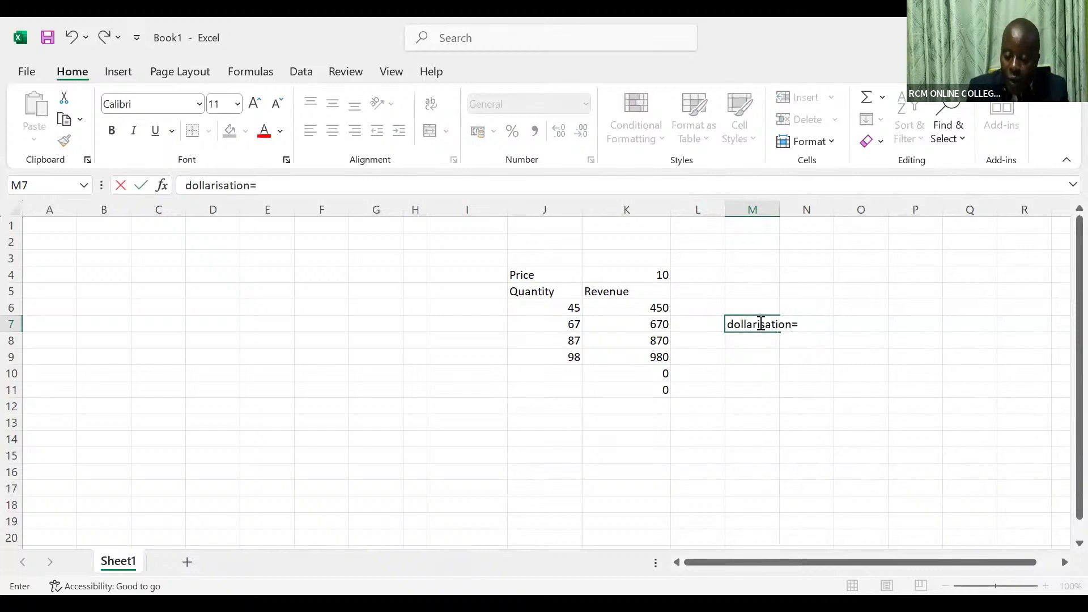
pyautogui.write(' fix')
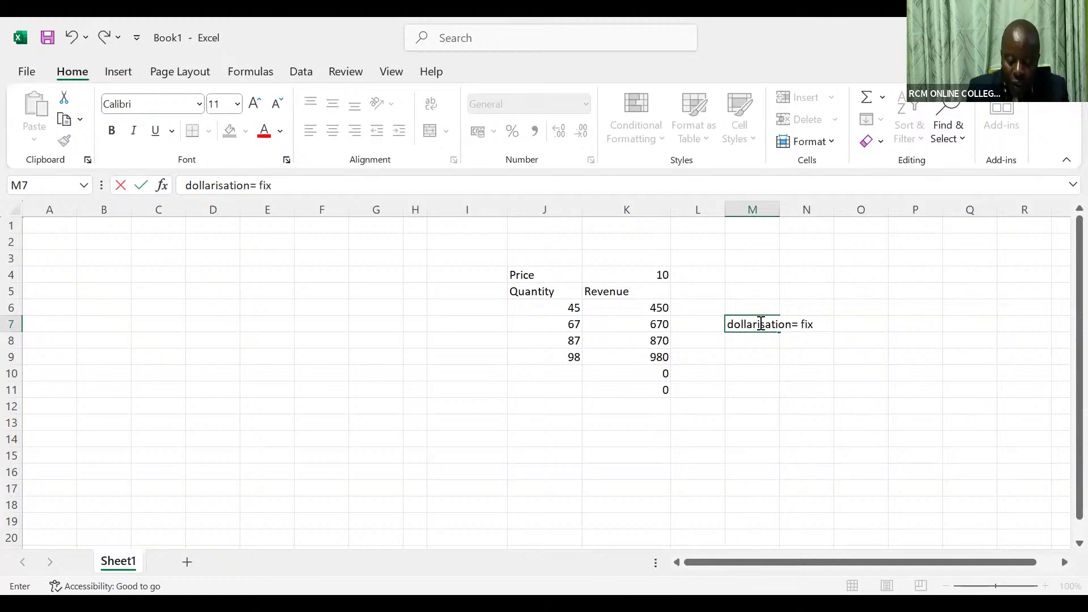
pyautogui.write(' consta')
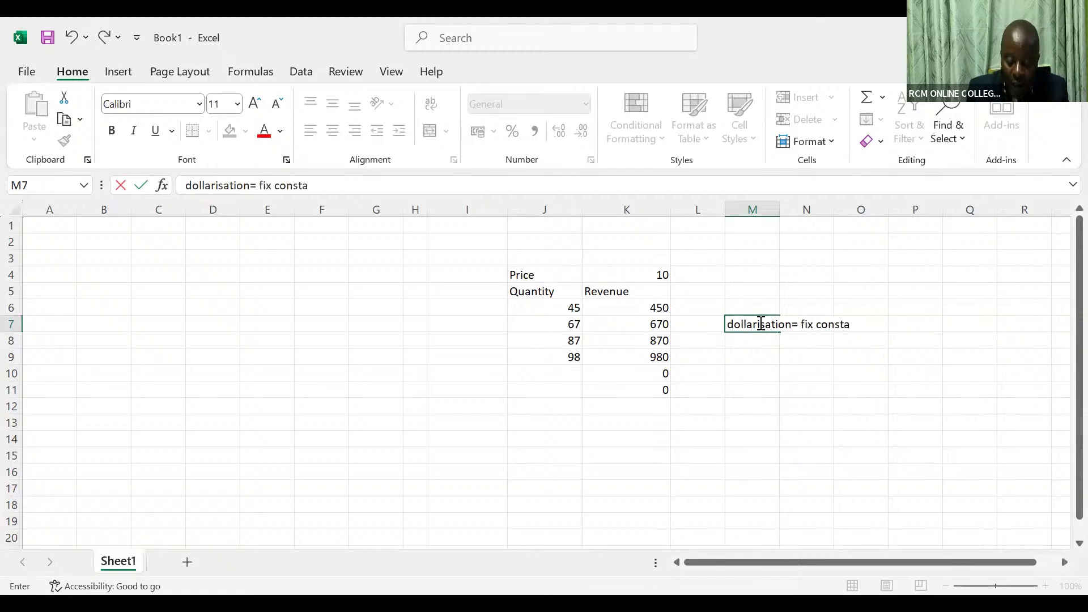
pyautogui.write('nt numb')
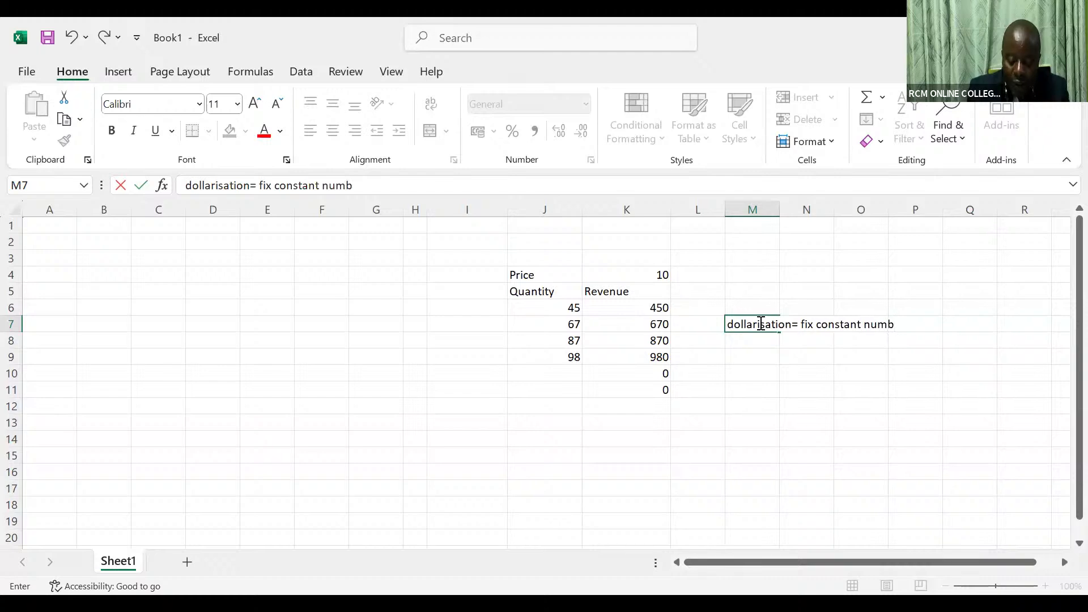
pyautogui.write('ers using')
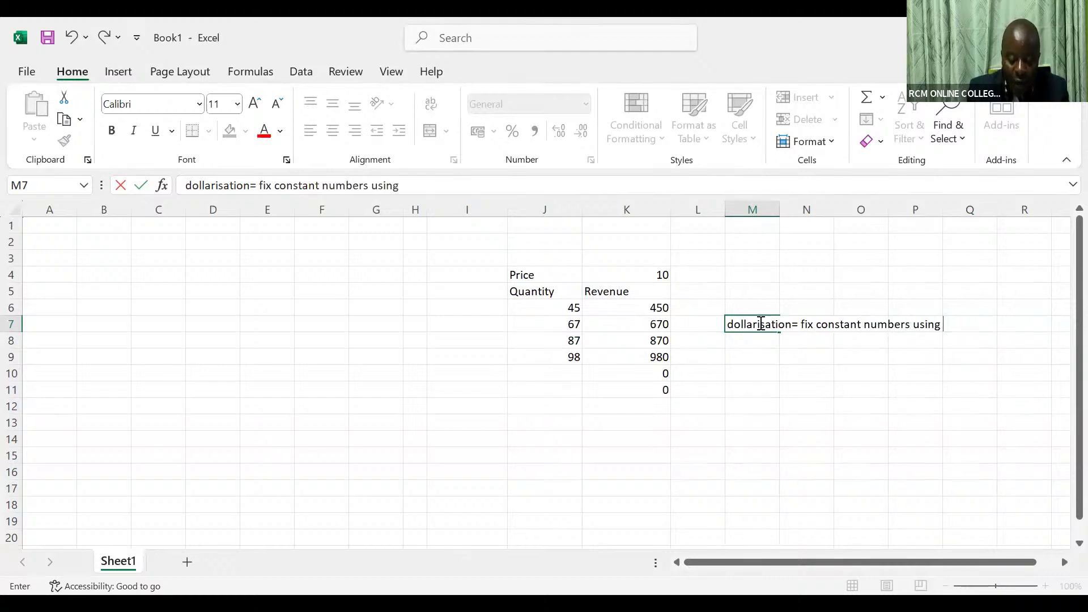
pyautogui.write(' F')
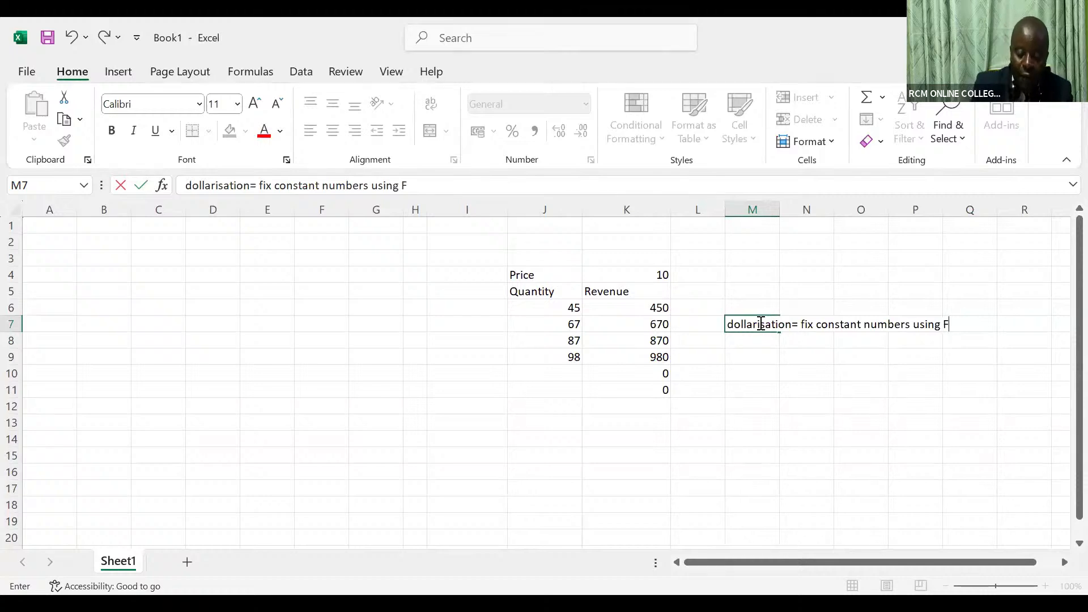
pyautogui.write('4')
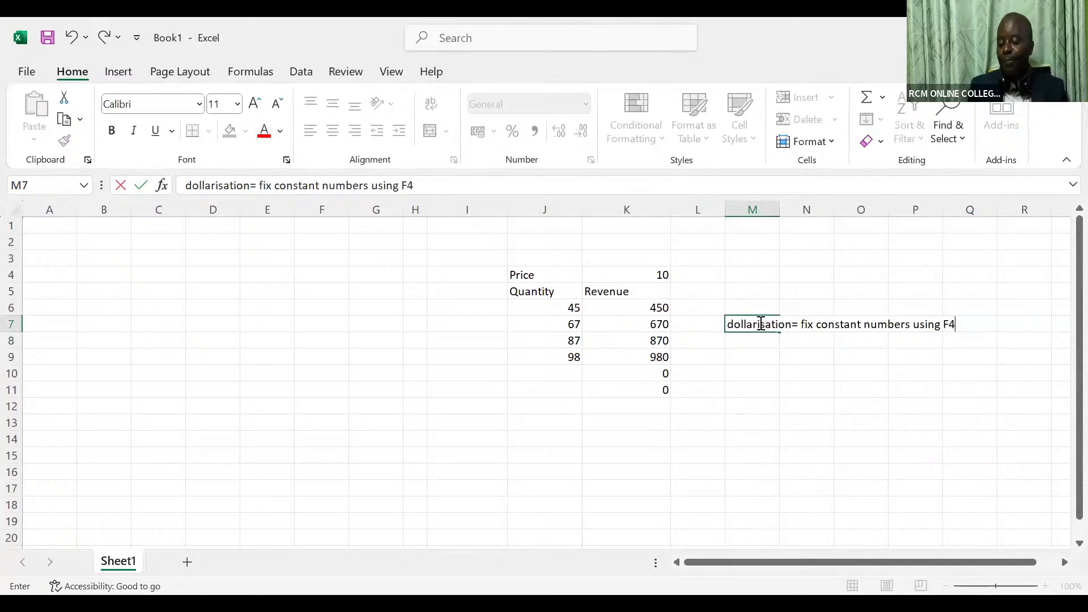
# Enter the note "FnF4" in cell M10.
pyautogui.click(770, 371)
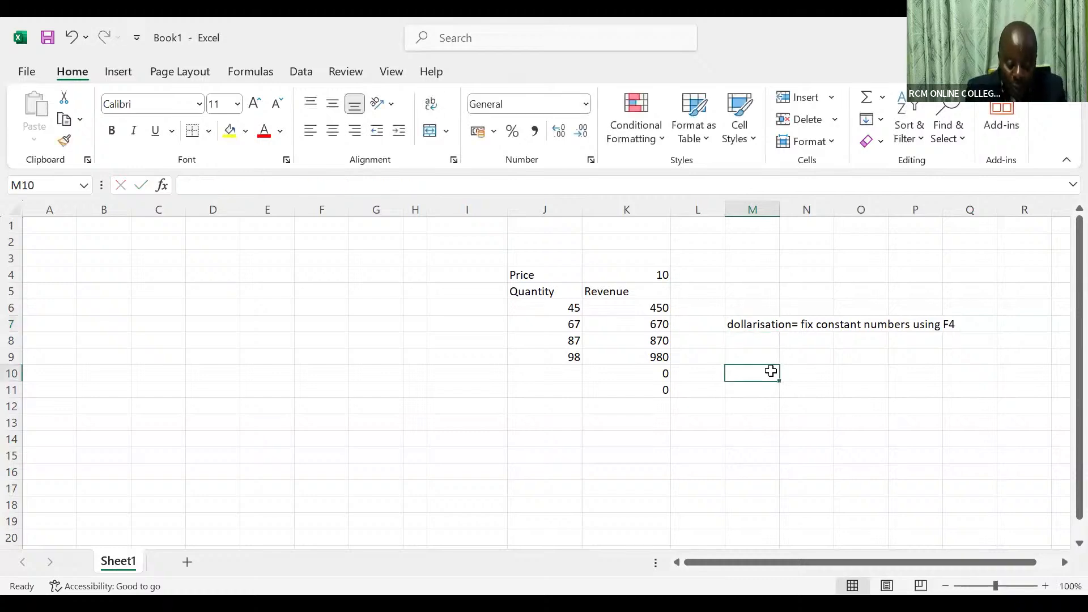
pyautogui.write('F')
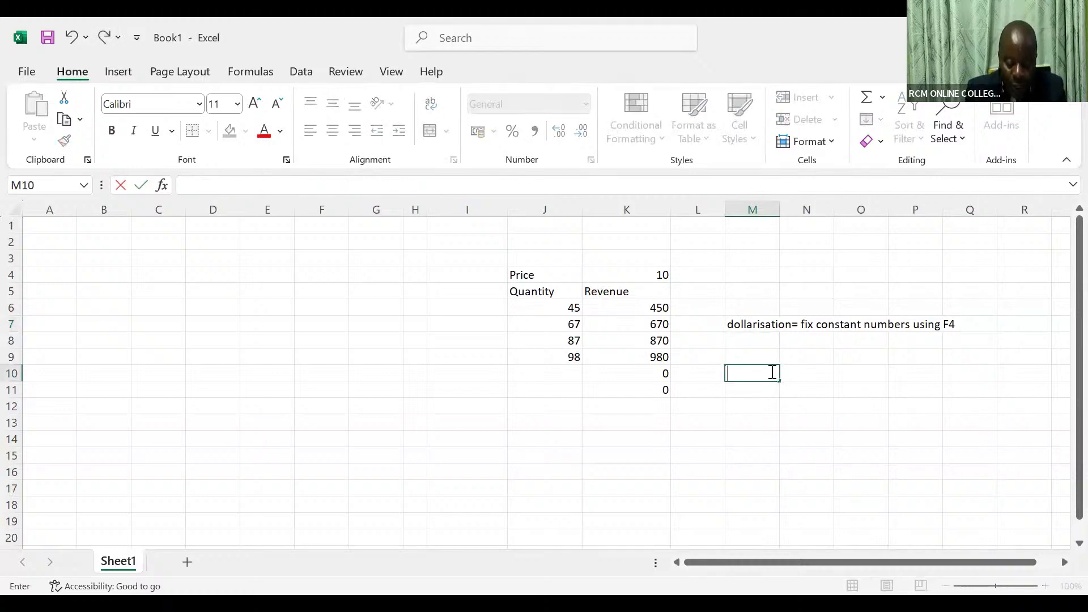
pyautogui.write('n')
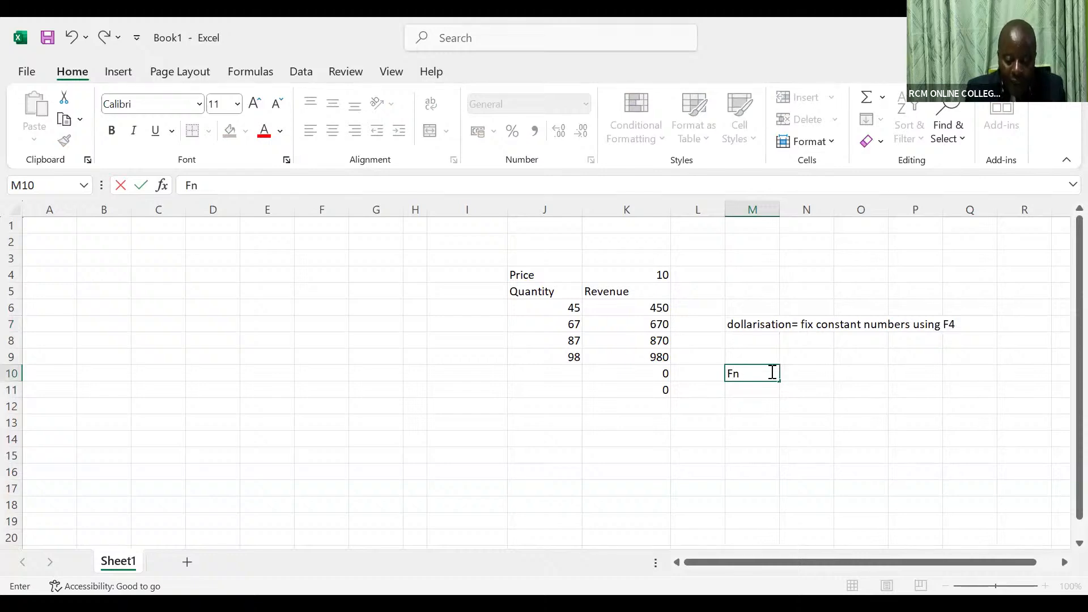
pyautogui.write('F')
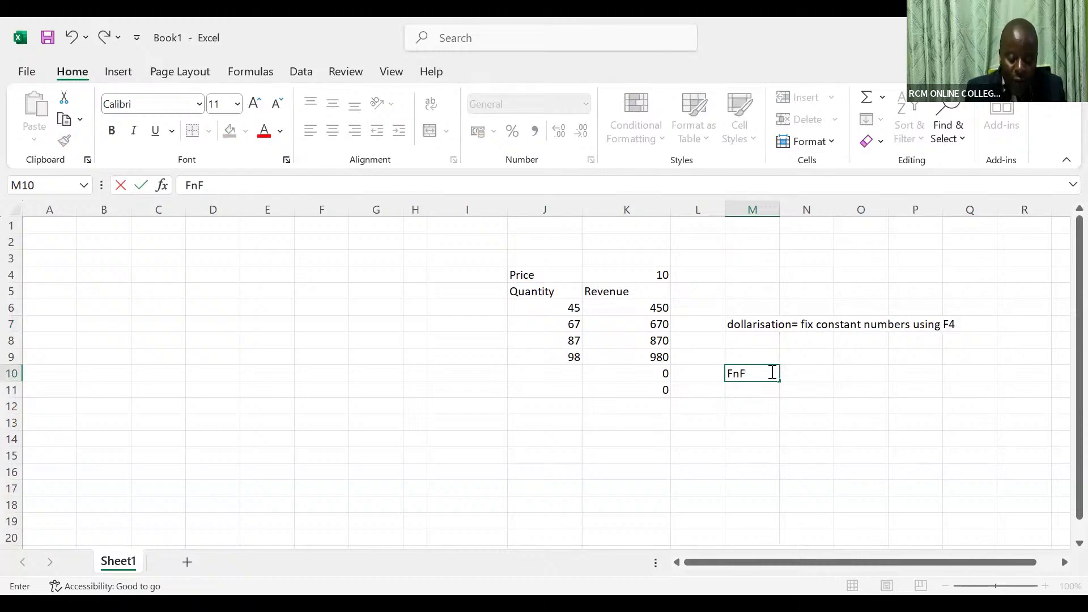
pyautogui.write('4')
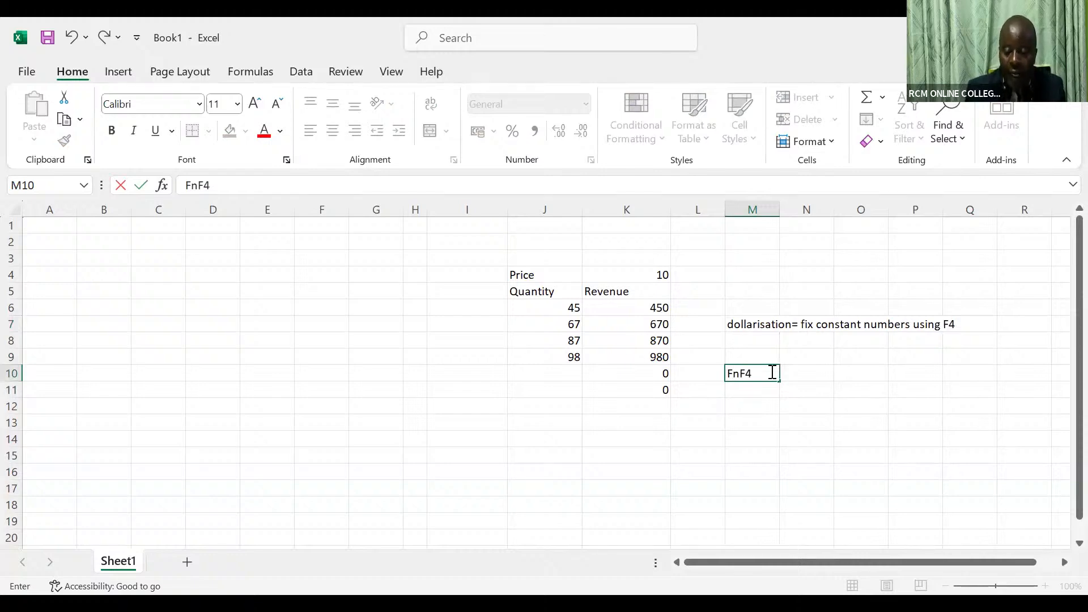
pyautogui.click(807, 420)
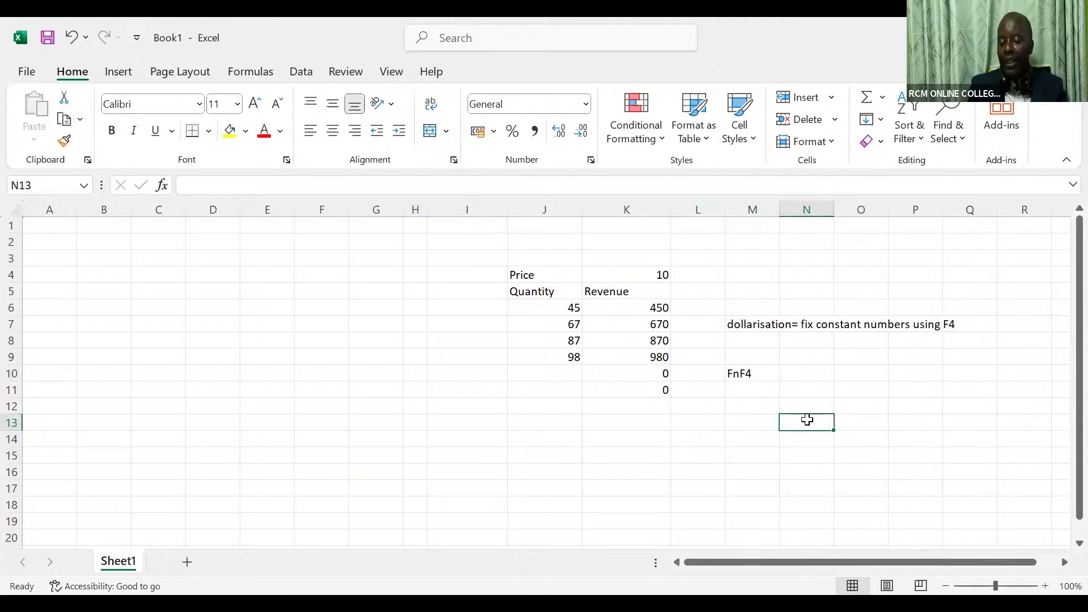
# Clear the revenue formulas from K6 to K11.
pyautogui.click(649, 308)
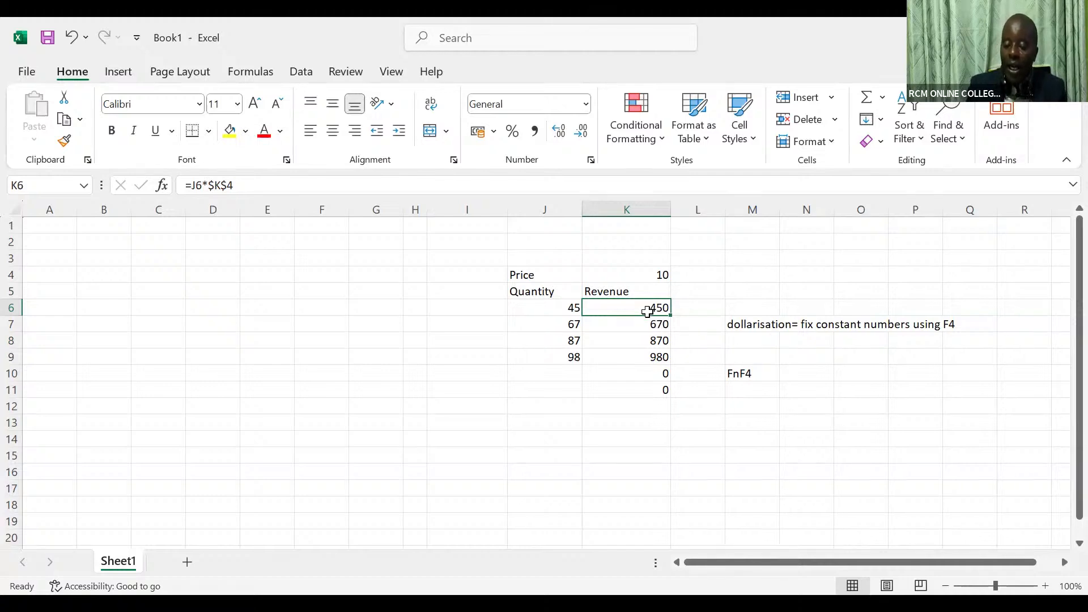
pyautogui.moveTo(646, 310); pyautogui.dragTo(659, 393)
pyautogui.press('Delete')
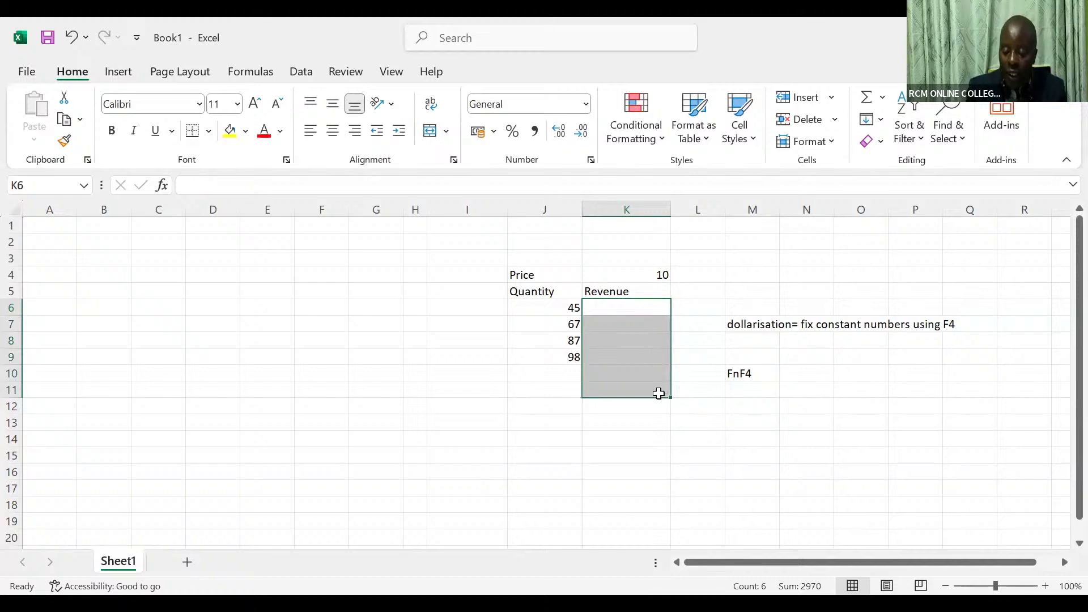
# Calculate revenue in K6 with =J6*$K$4, keeping the price reference absolute, and fill the formula down to K9.
pyautogui.click(629, 307)
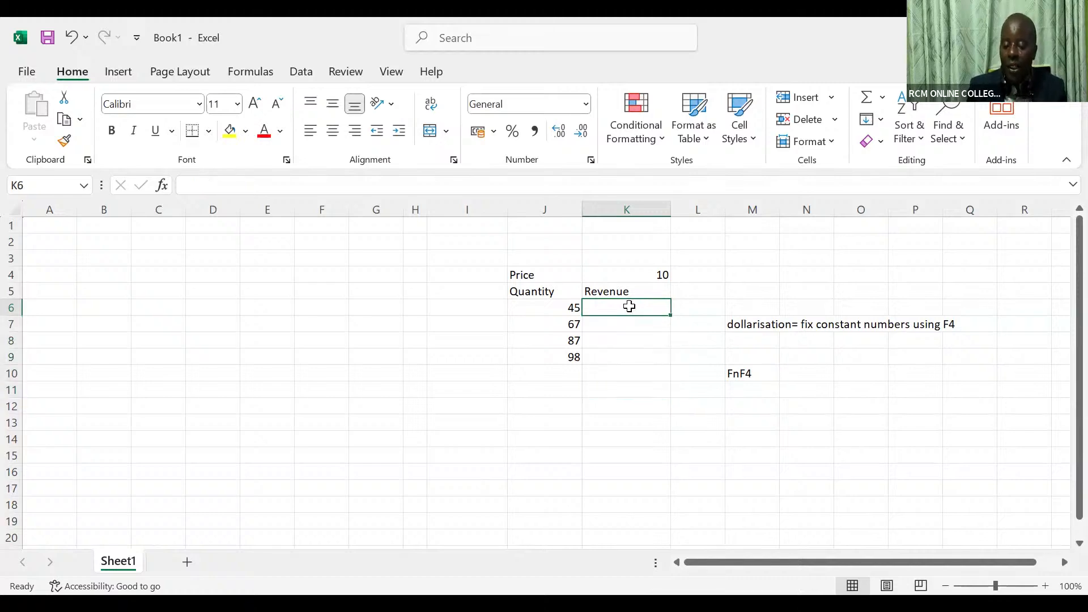
pyautogui.write('=')
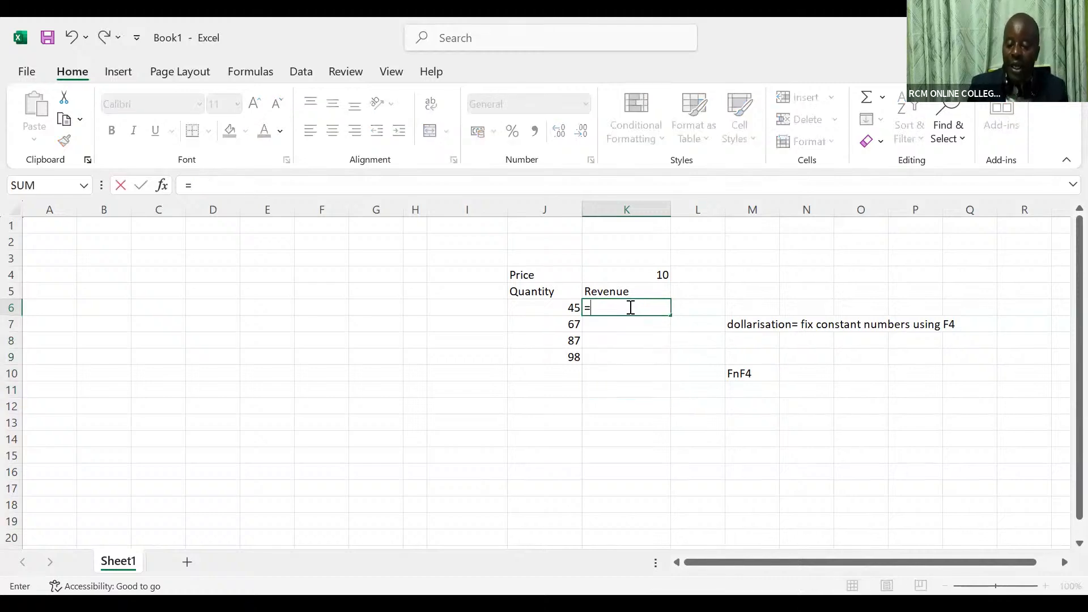
pyautogui.click(559, 308)
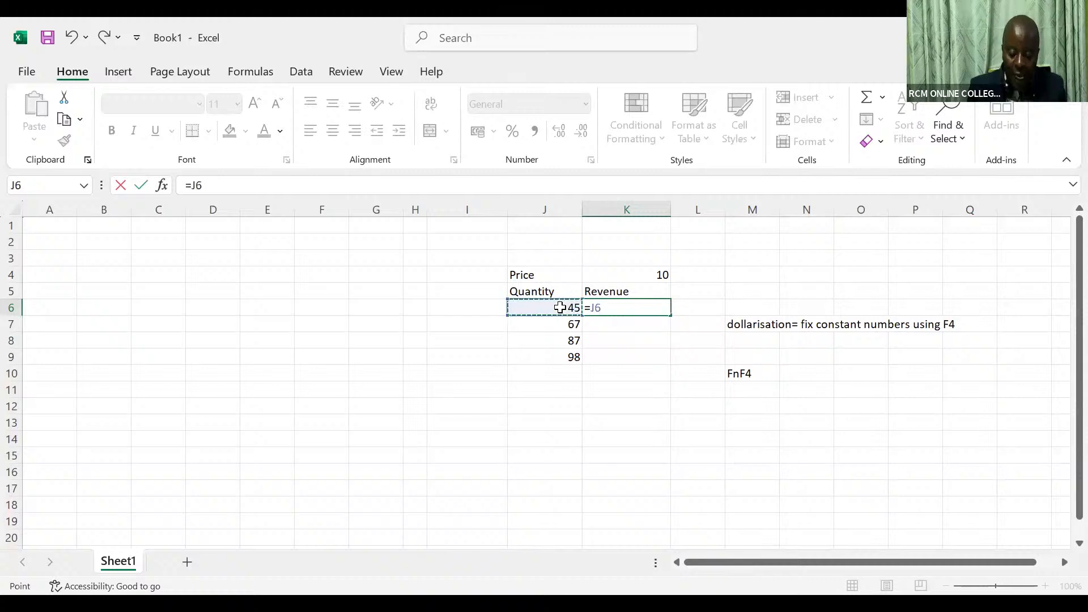
pyautogui.write('*')
pyautogui.click(646, 275)
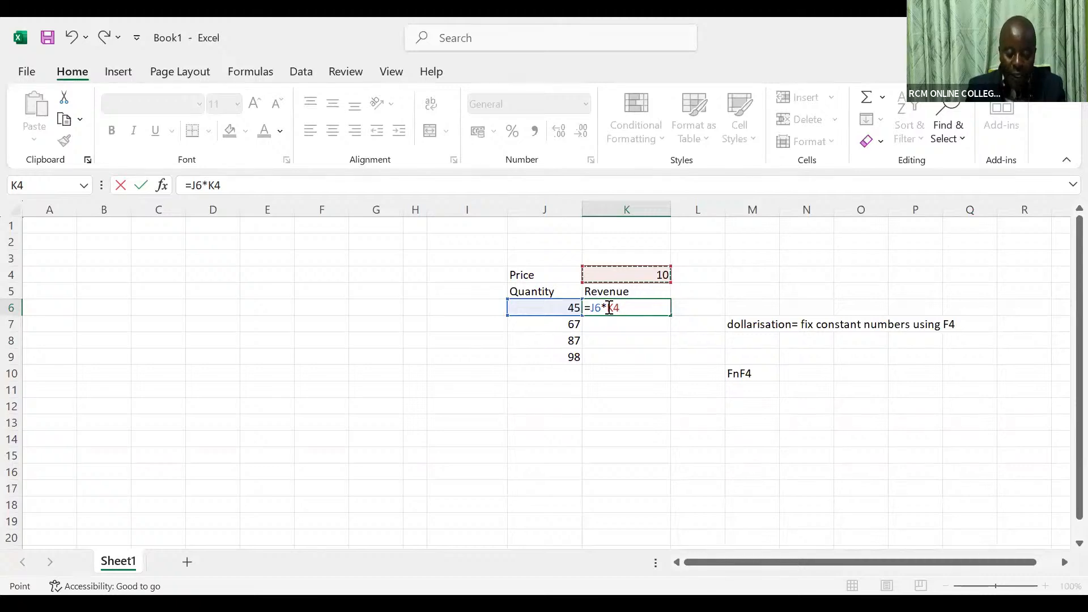
pyautogui.press('F4')
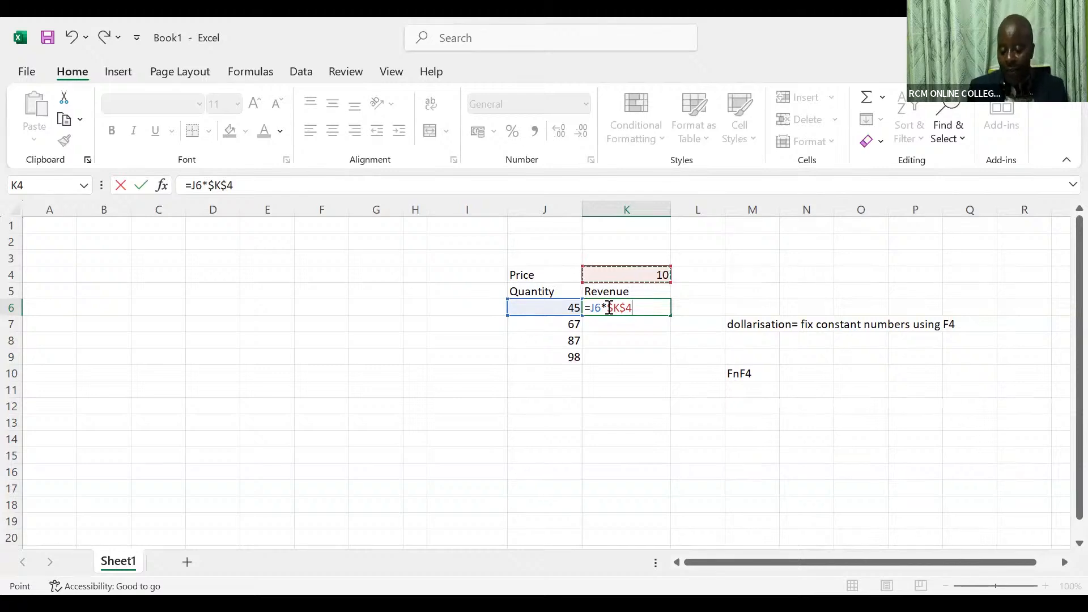
pyautogui.press('Return')
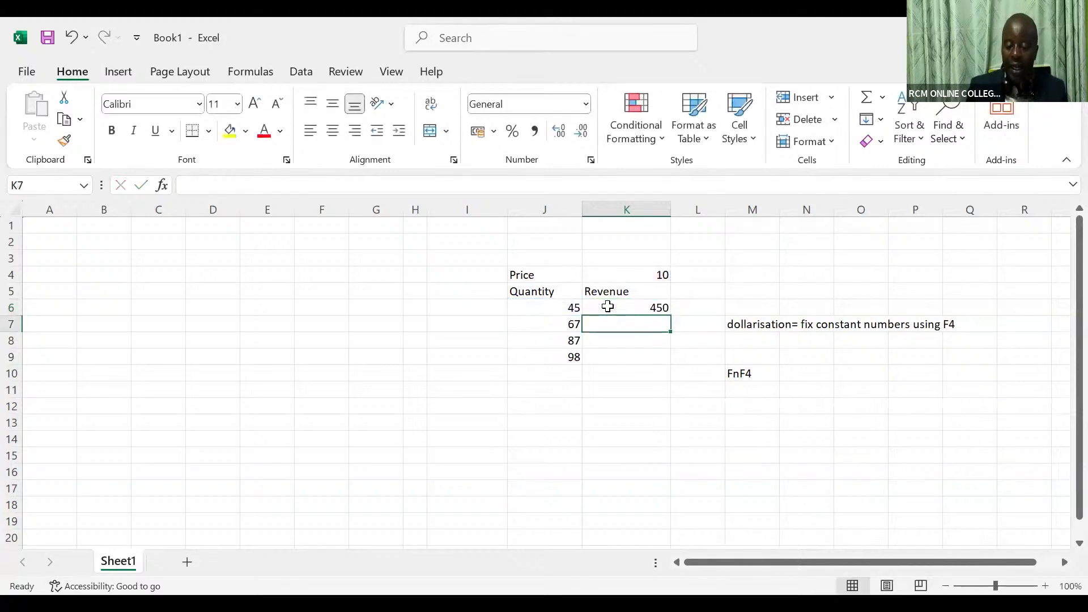
pyautogui.click(607, 306)
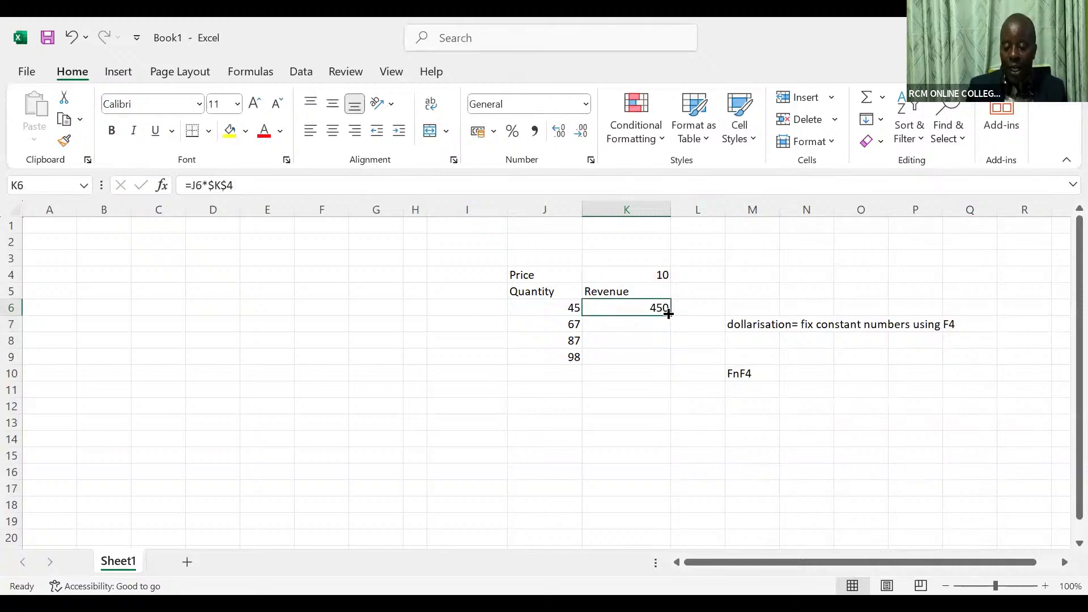
pyautogui.doubleClick(669, 314)
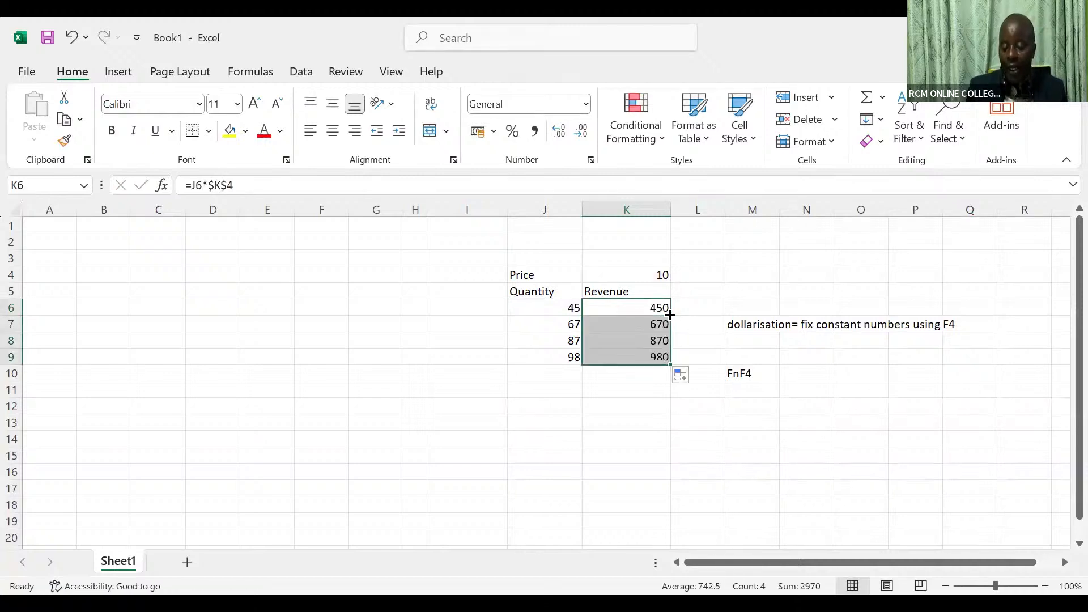
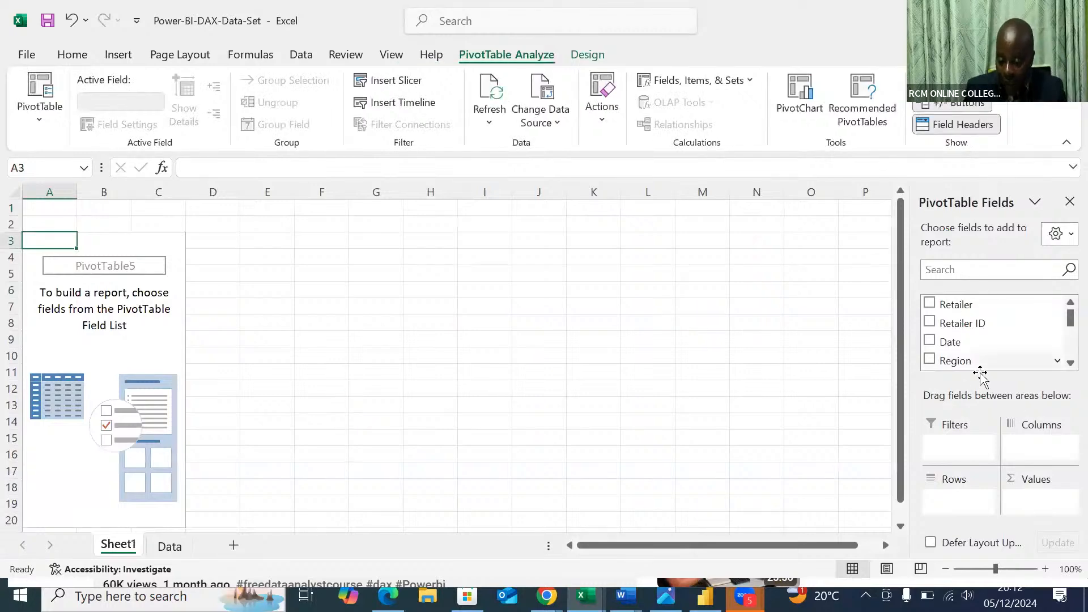
# Add the Beverage Brand field to the rows of the empty PivotTable on Sheet1.
pyautogui.click(1064, 363)
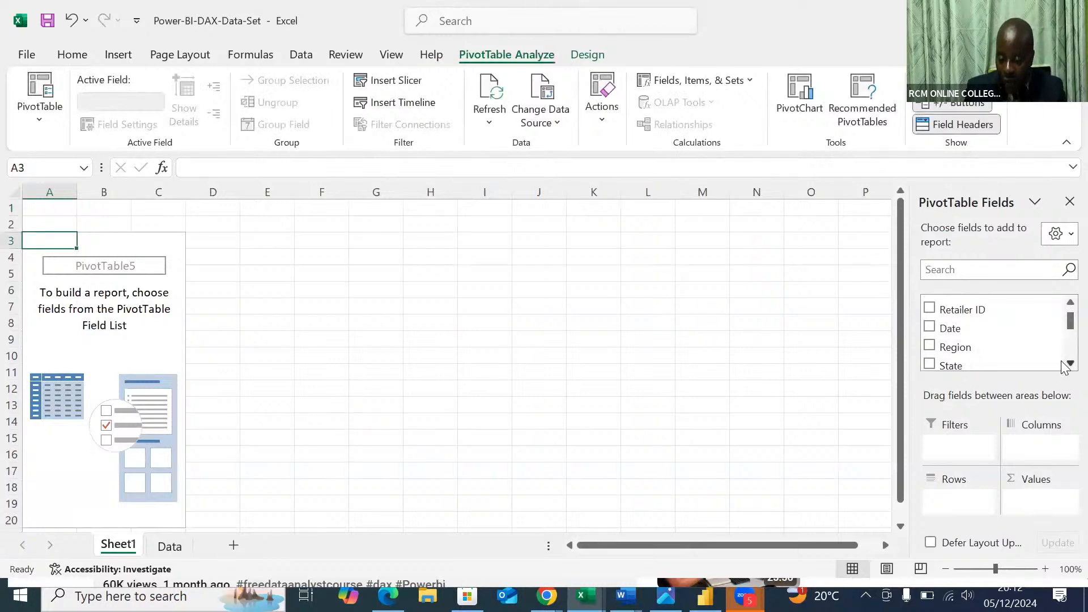
pyautogui.click(1063, 363)
pyautogui.click(1063, 363)
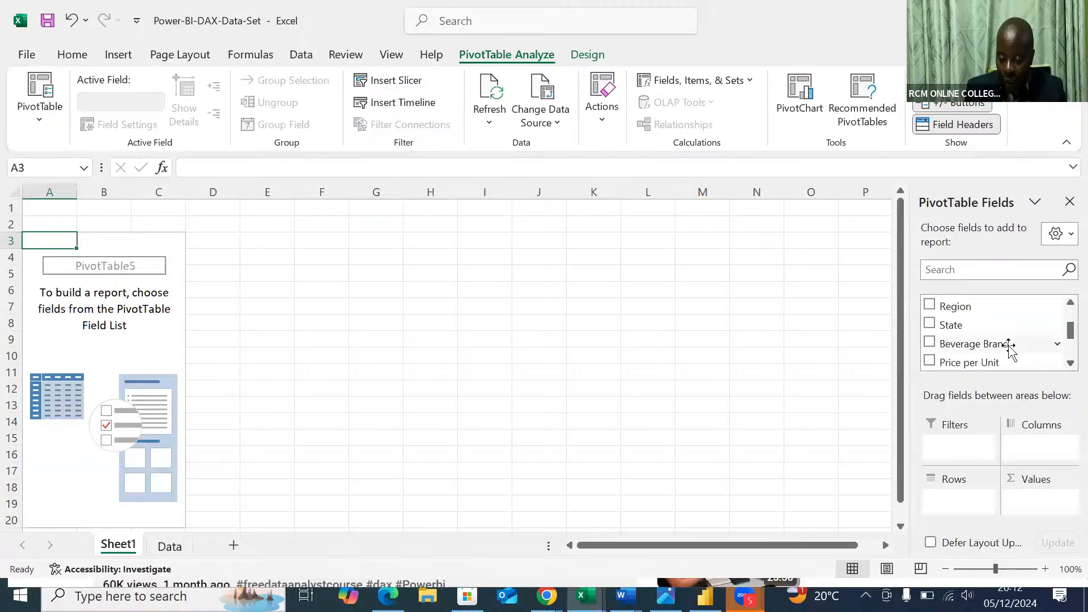
pyautogui.moveTo(1008, 346); pyautogui.dragTo(952, 500)
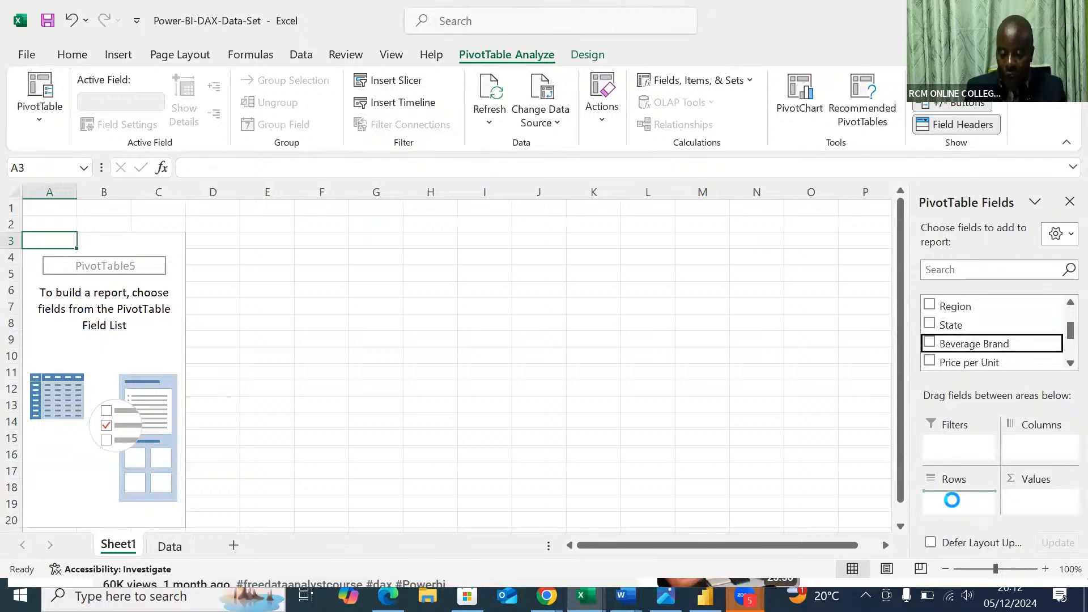
# Add the Units Sold and Revenue fields to the PivotTable as summed values.
pyautogui.click(1069, 363)
pyautogui.click(1069, 363)
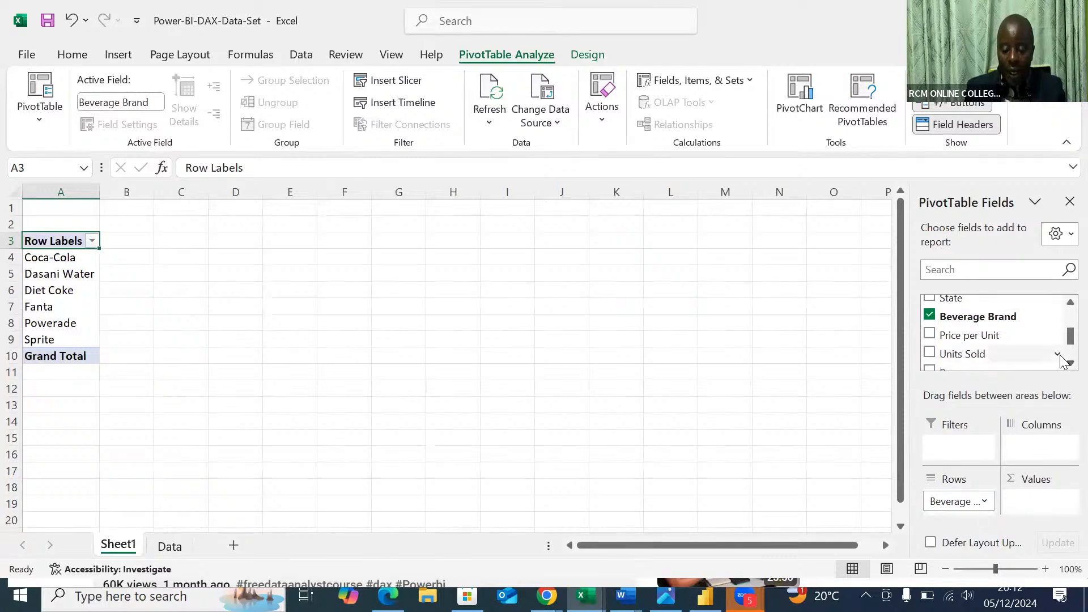
pyautogui.click(1063, 363)
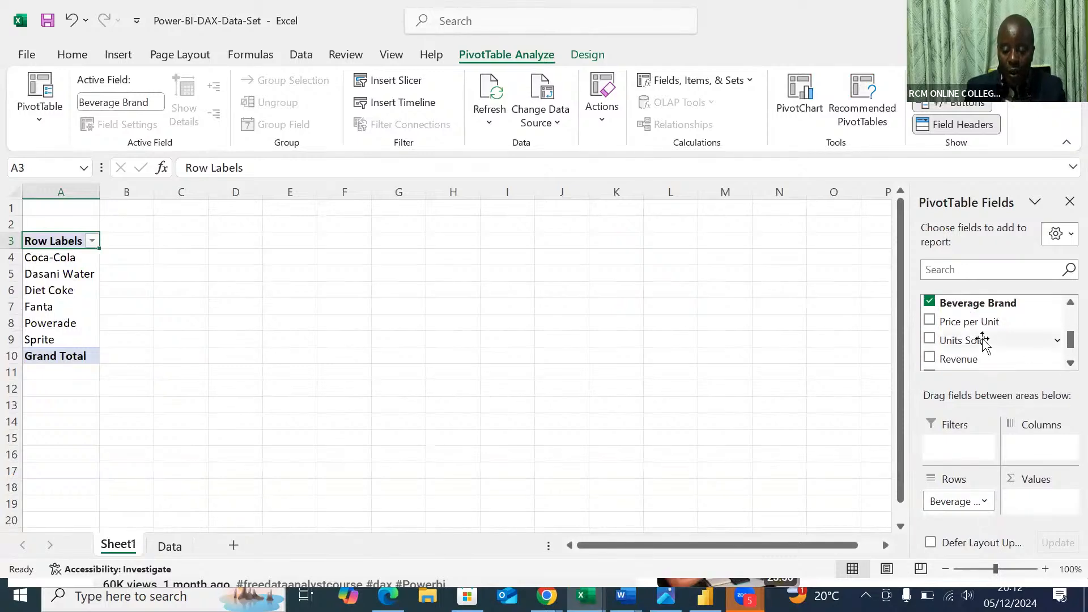
pyautogui.moveTo(981, 341); pyautogui.dragTo(1035, 498)
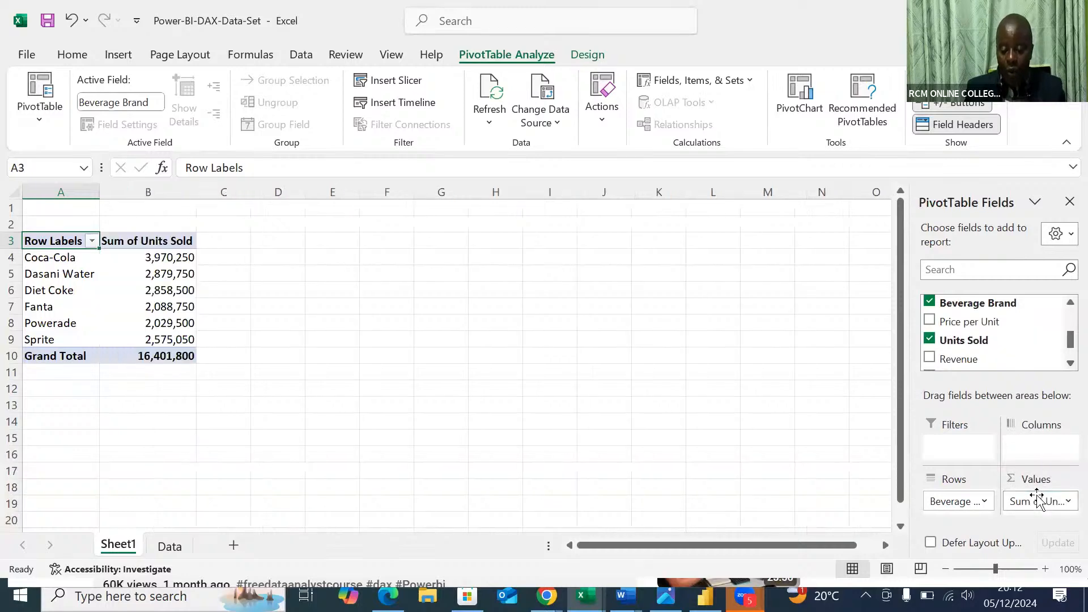
pyautogui.moveTo(952, 361); pyautogui.dragTo(1039, 506)
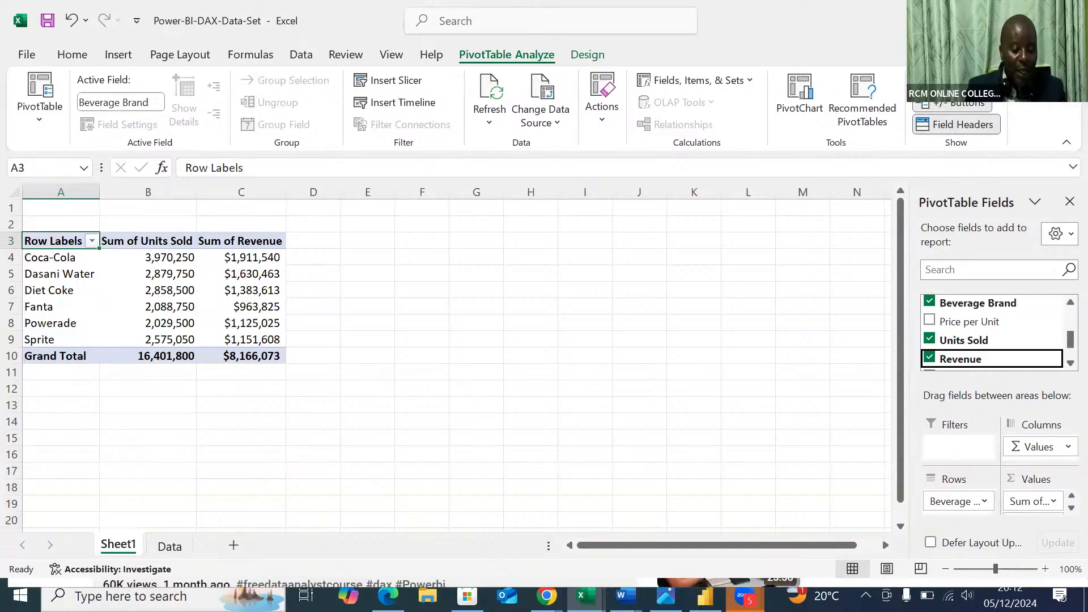
pyautogui.click(142, 596)
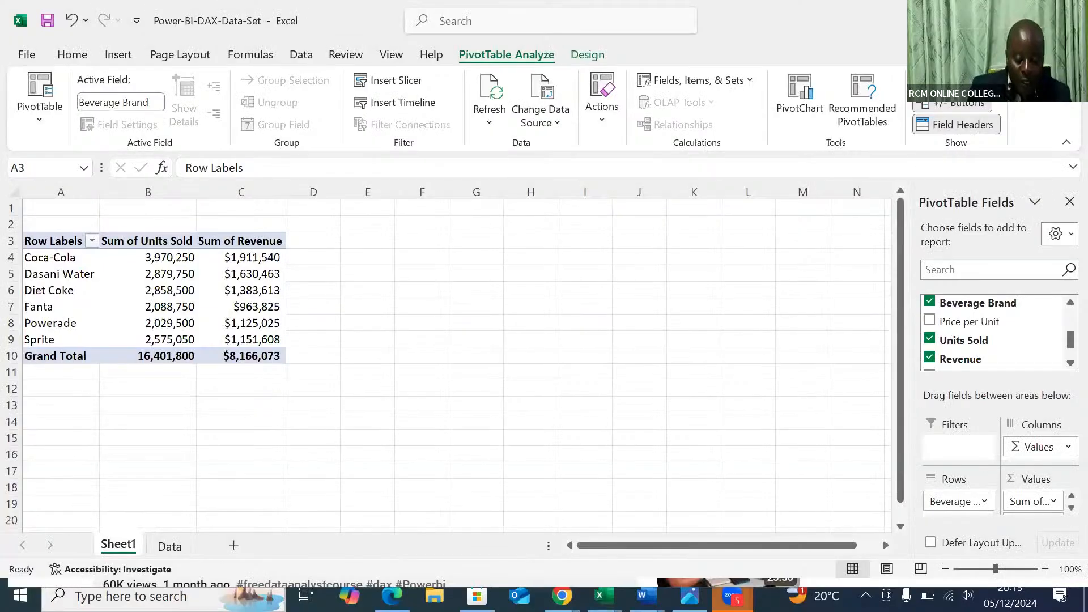
# Search the computer for Power BI Desktop and launch it.
pyautogui.click(80, 578)
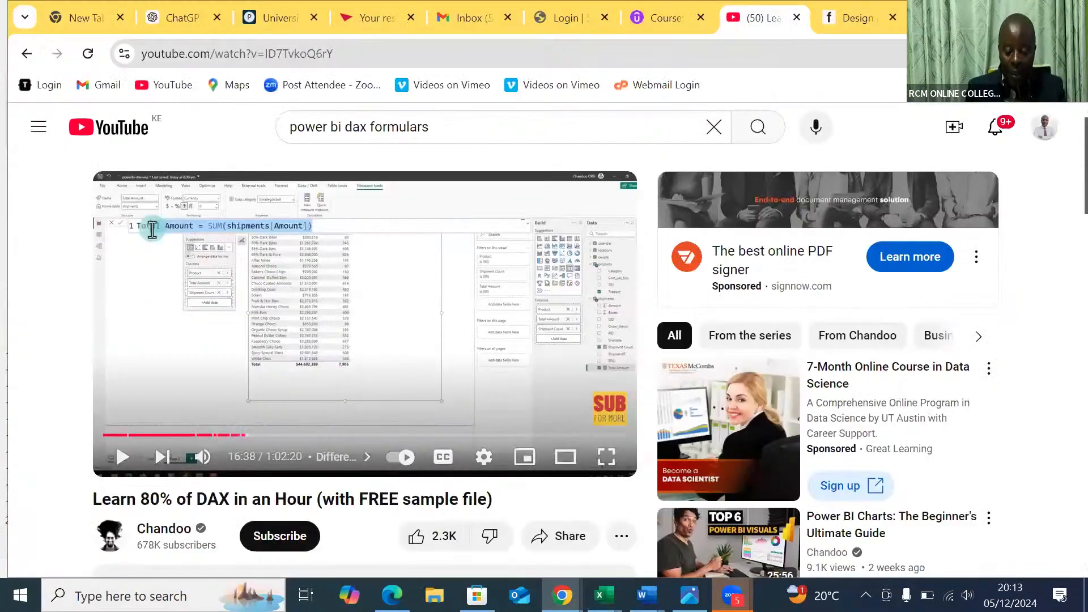
pyautogui.press('super')
pyautogui.write('power')
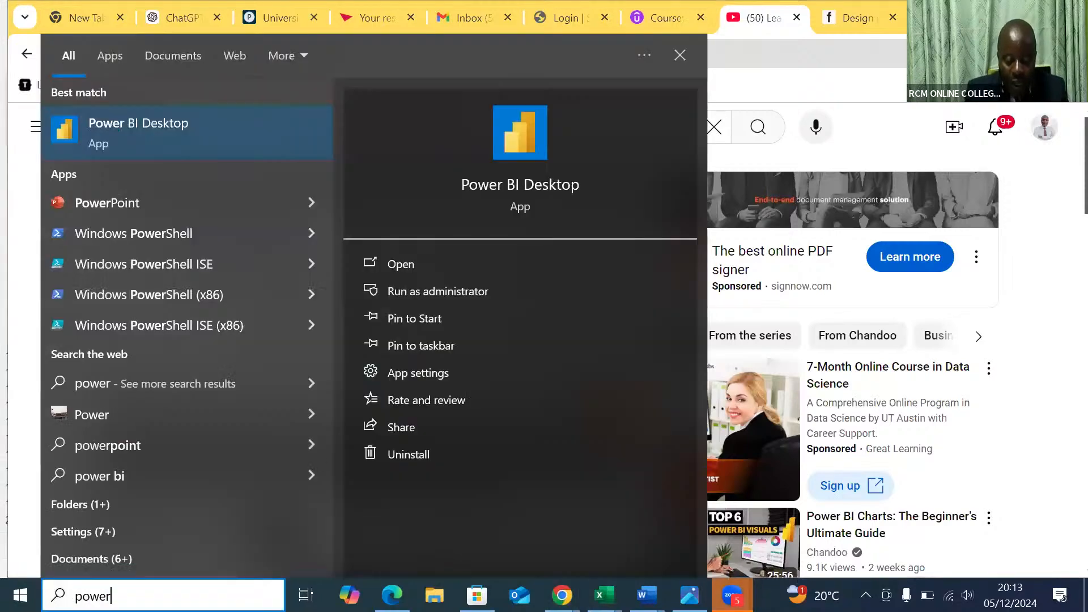
pyautogui.click(522, 184)
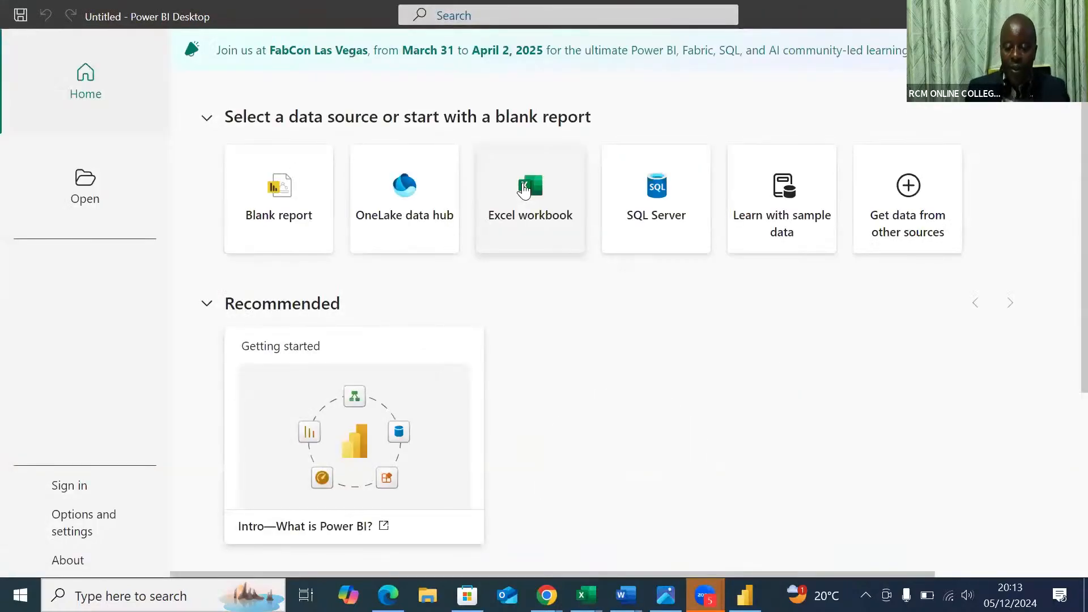
# Connect to the Excel workbook Power-BI-DAX-Data-Set from the Documents folder as the report's data source.
pyautogui.click(901, 212)
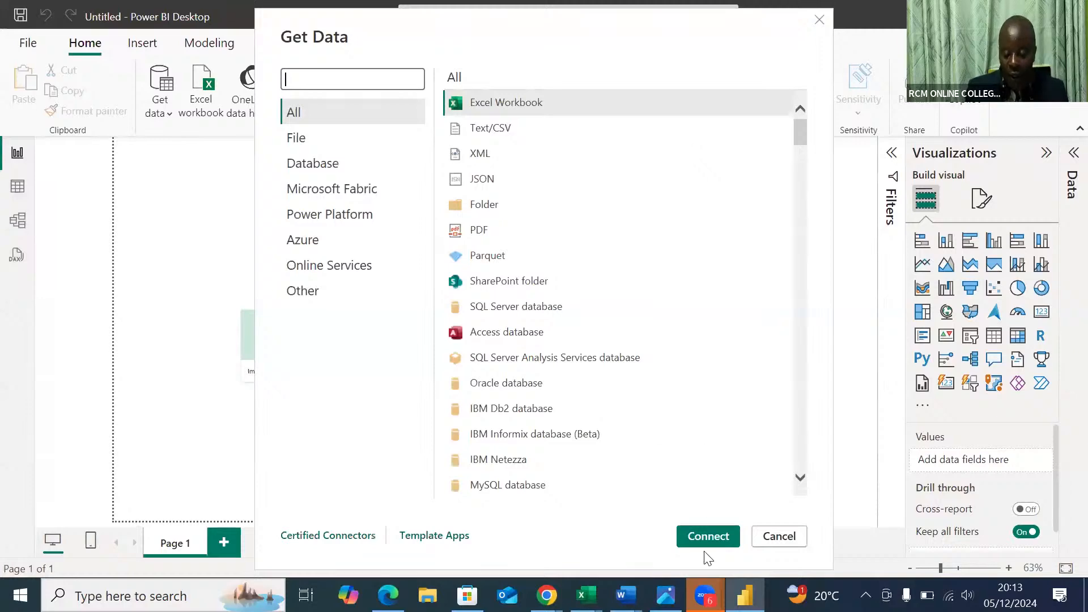
pyautogui.click(705, 536)
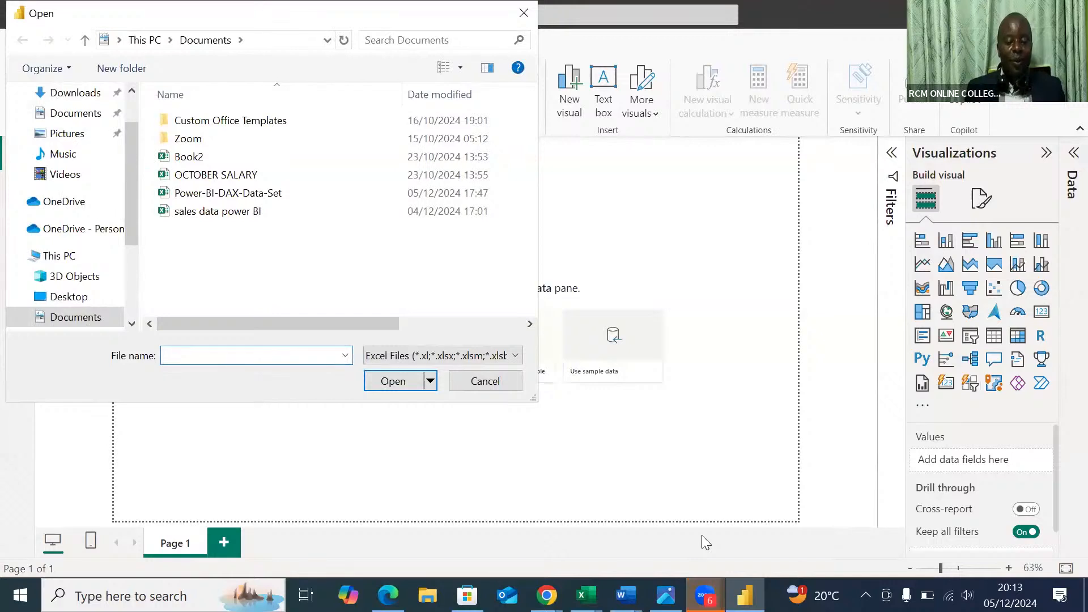
pyautogui.click(262, 198)
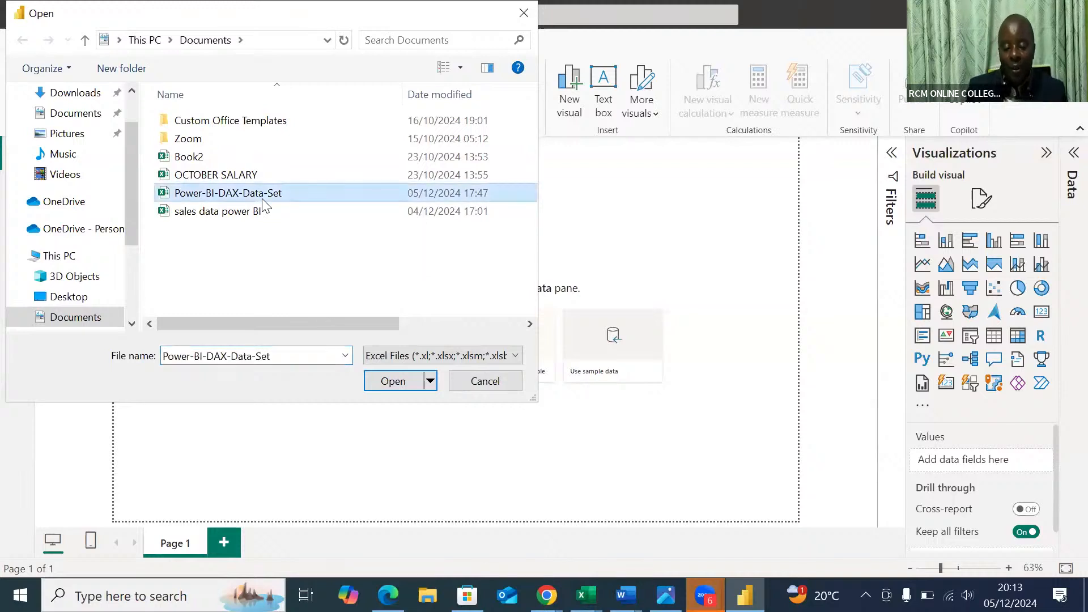
pyautogui.click(394, 385)
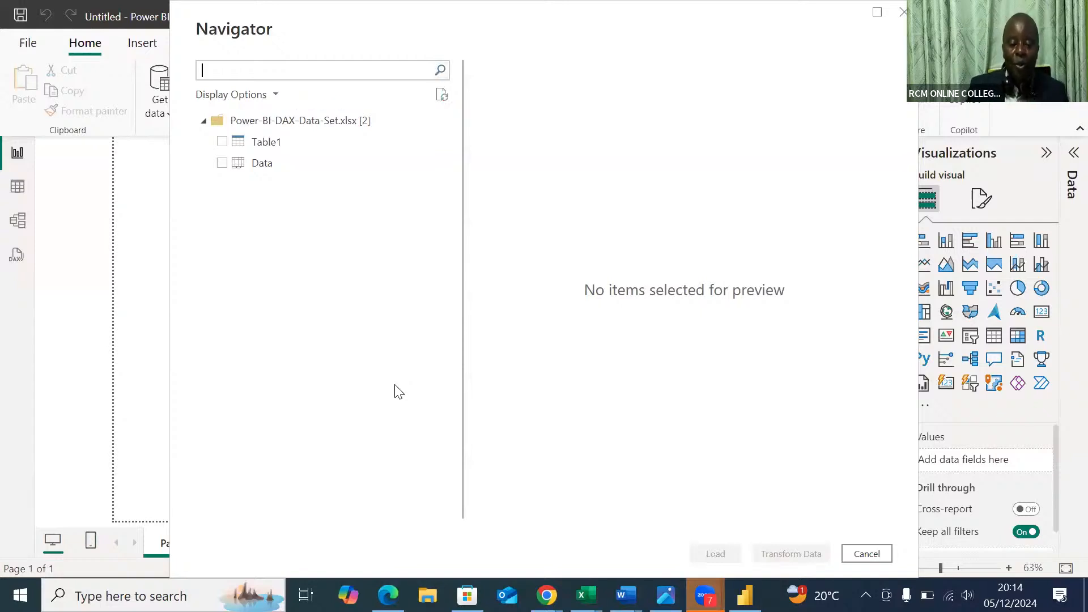
# Load Table1 from the workbook into the report.
pyautogui.click(221, 142)
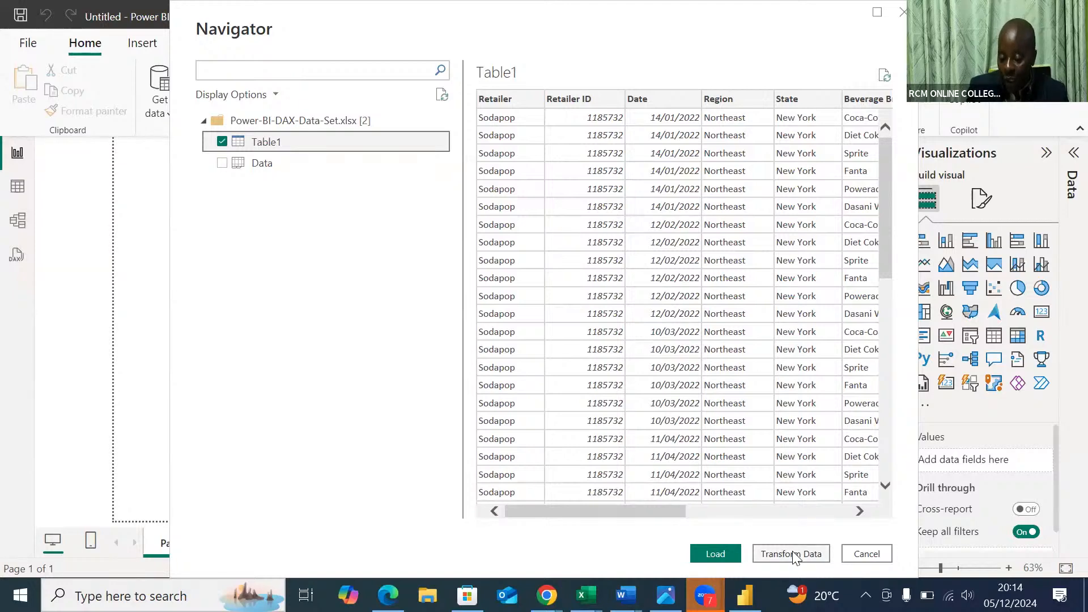
pyautogui.hotkey('alt', 'Tab')
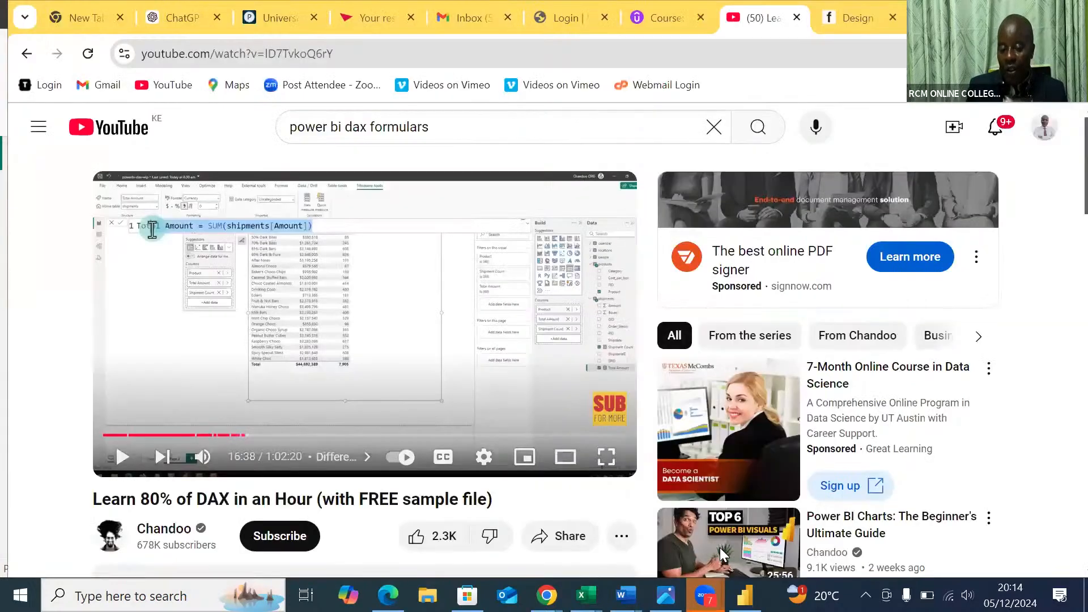
pyautogui.hotkey('alt', 'Tab')
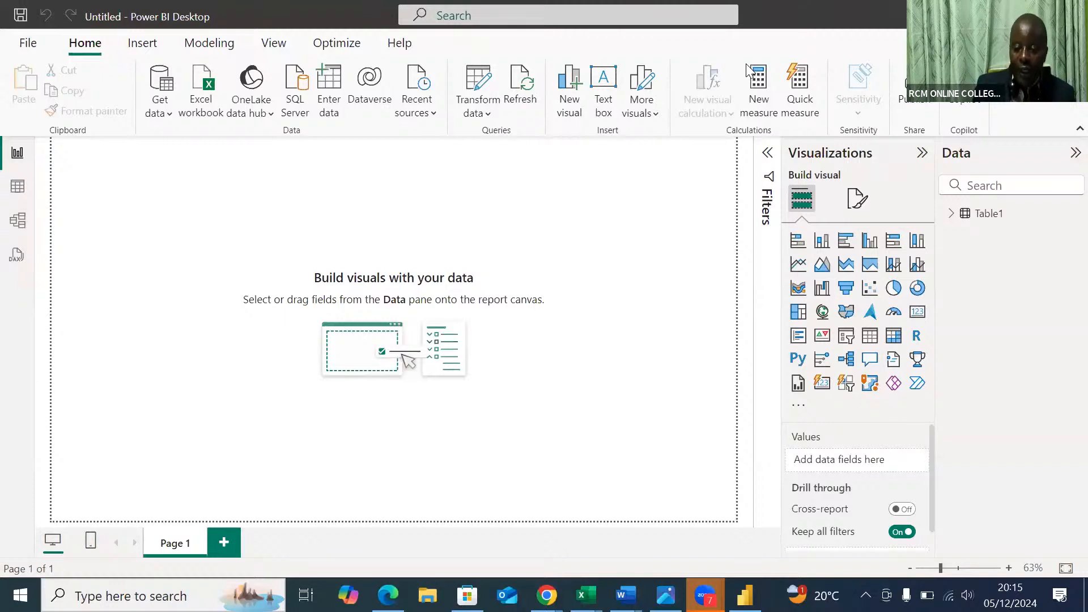
pyautogui.click(923, 109)
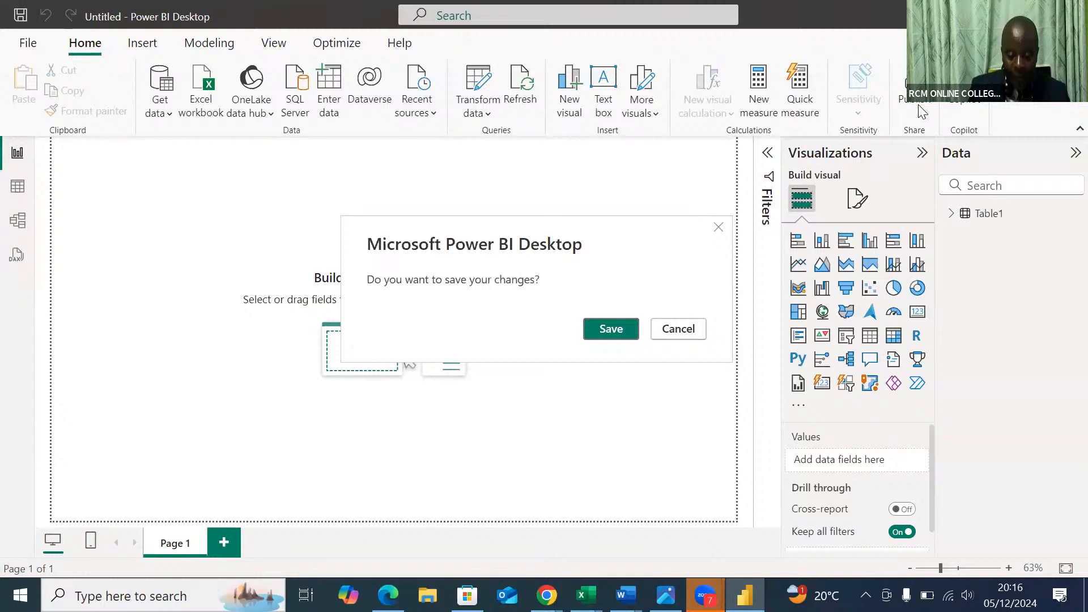
pyautogui.click(719, 228)
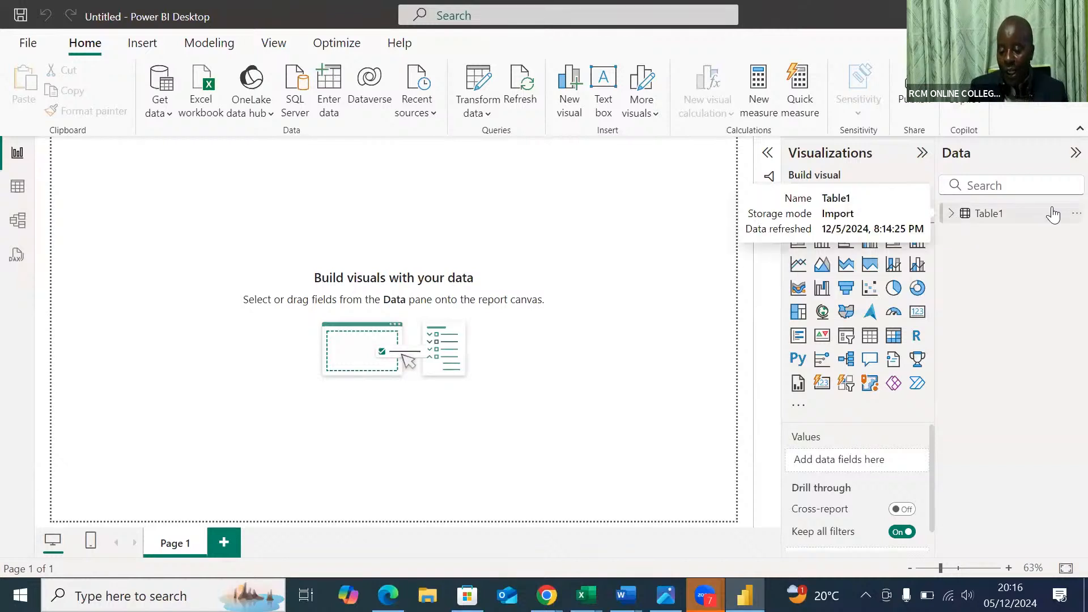
# Create a table visual of Beverage Brand from Table1 on Page 1 and enlarge its frame in width and height.
pyautogui.click(952, 216)
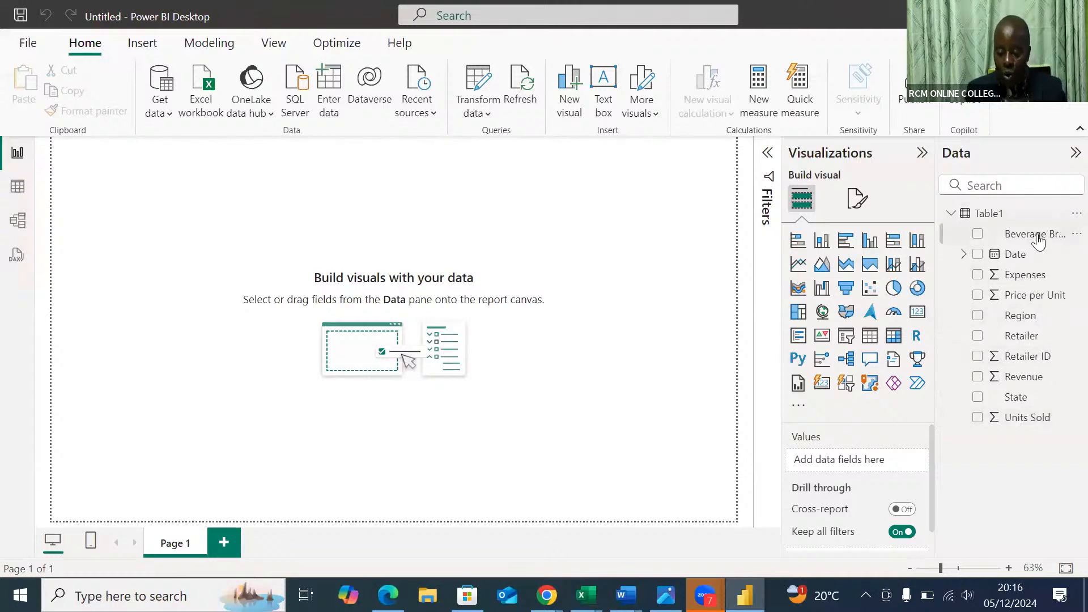
pyautogui.moveTo(1038, 240); pyautogui.dragTo(280, 255)
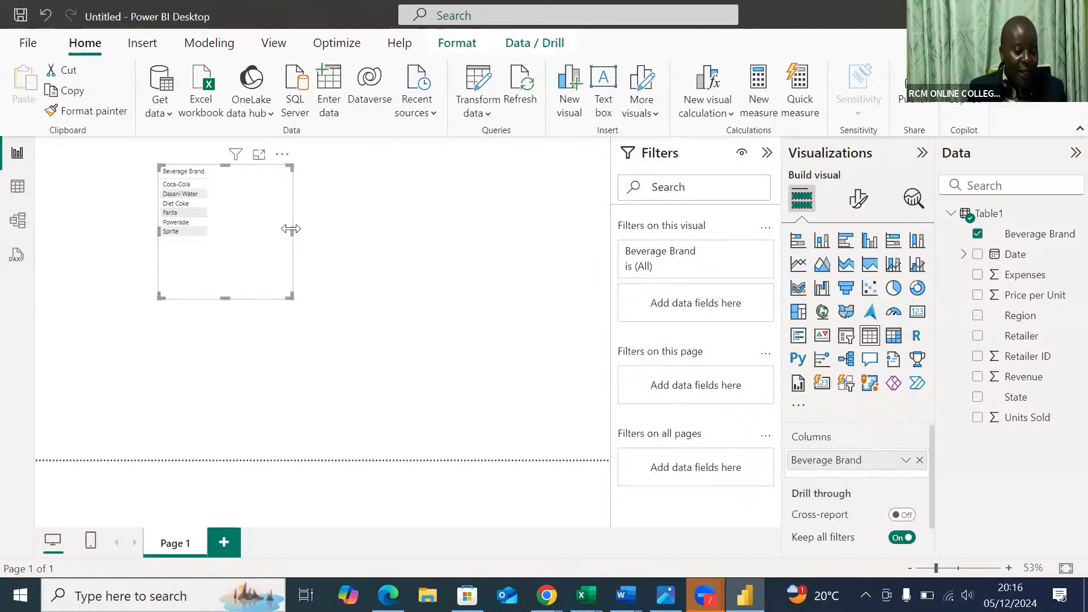
pyautogui.moveTo(292, 230); pyautogui.dragTo(508, 263)
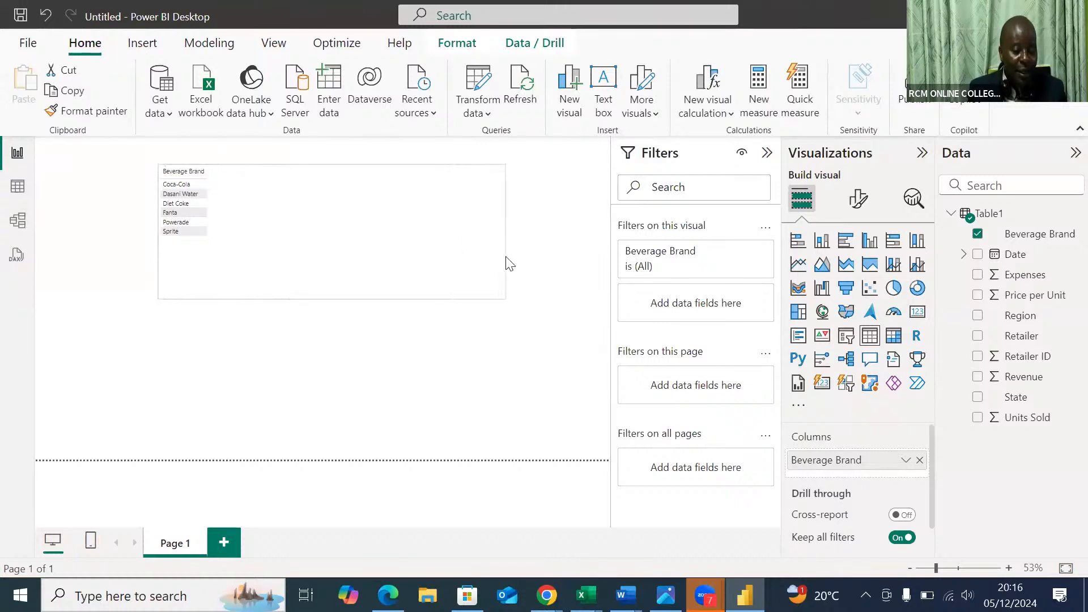
pyautogui.moveTo(334, 299); pyautogui.dragTo(328, 388)
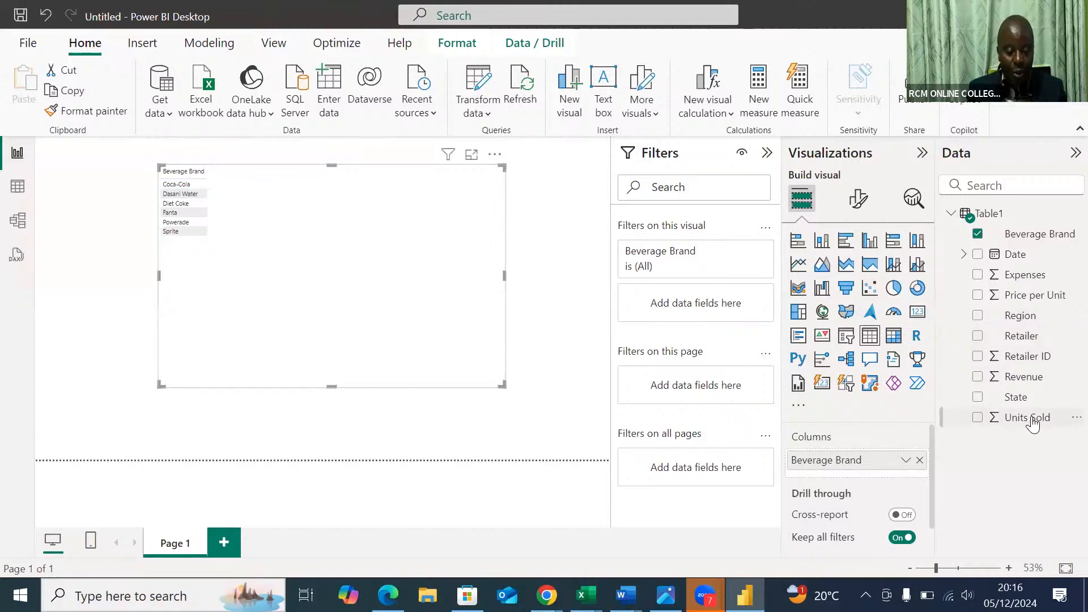
# Add Units Sold and Revenue to the beverage brand table as summed columns.
pyautogui.moveTo(1033, 422); pyautogui.dragTo(365, 185)
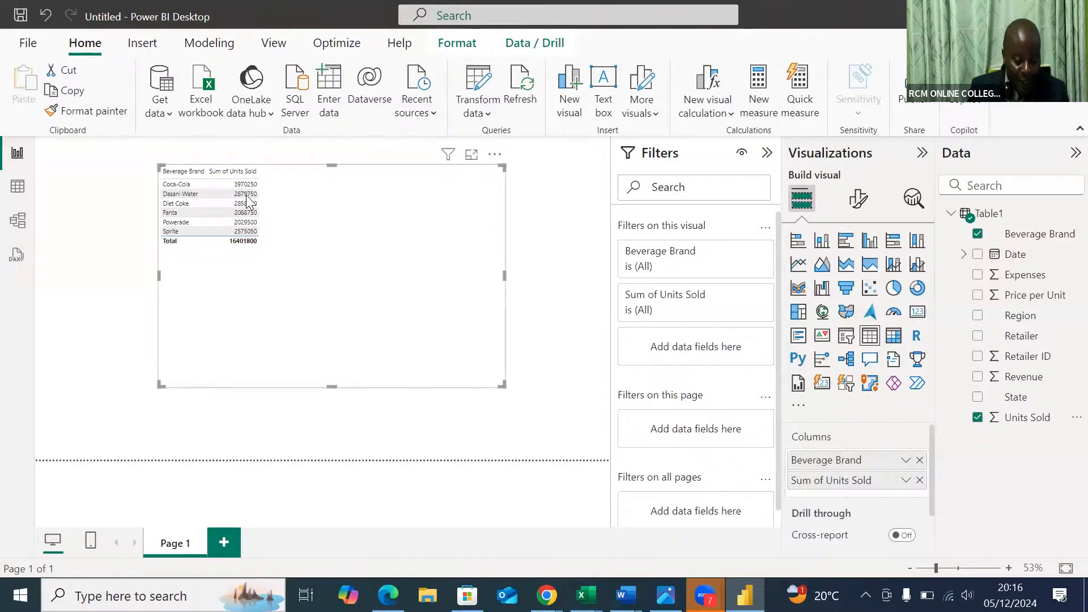
pyautogui.scroll(-5, 246, 202)
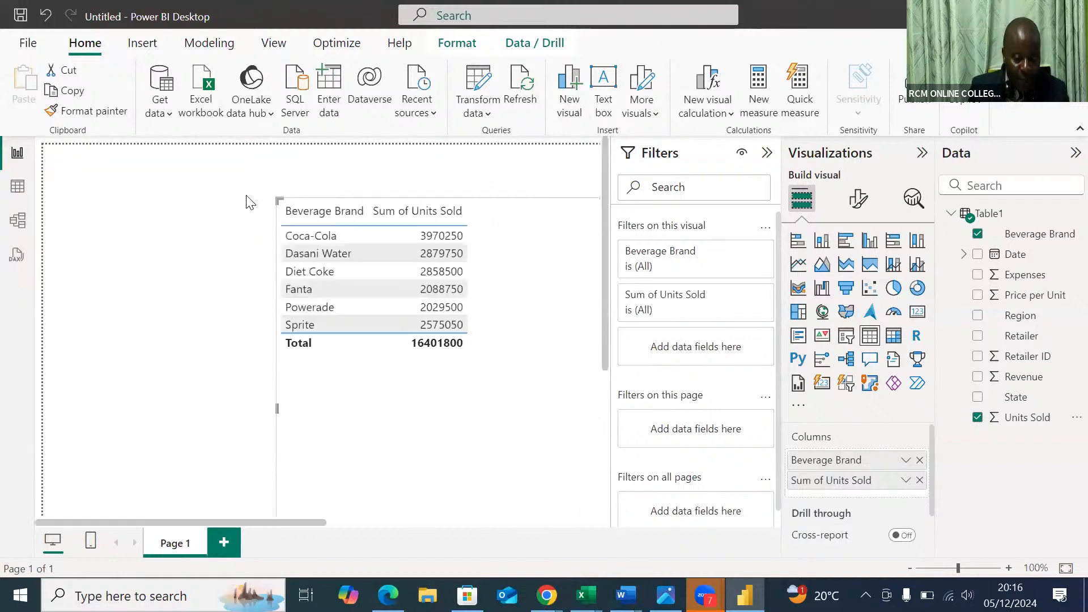
pyautogui.scroll(6, 246, 202)
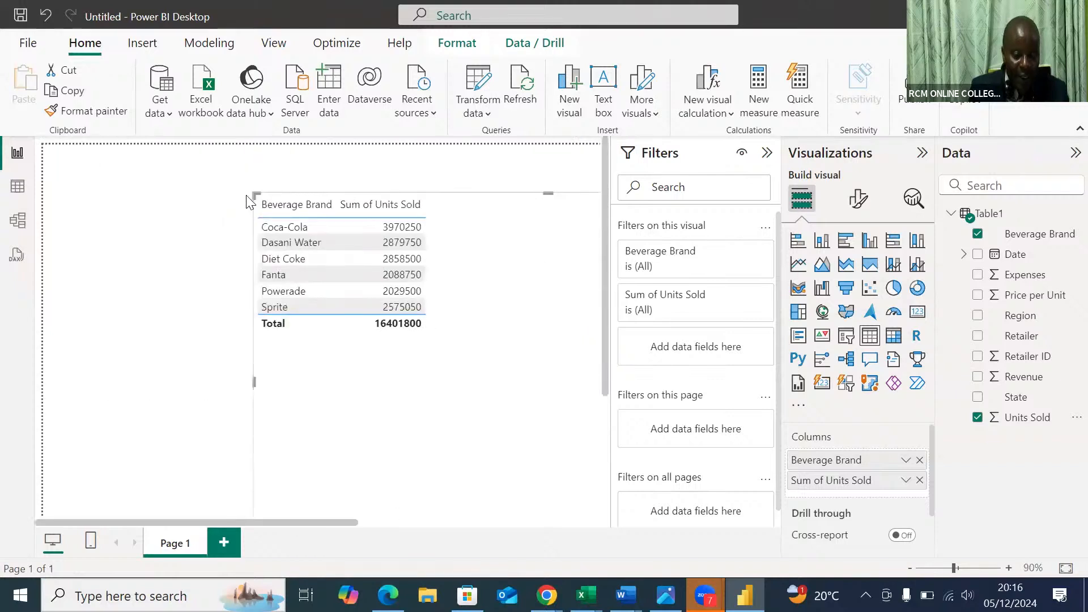
pyautogui.scroll(-1, 246, 201)
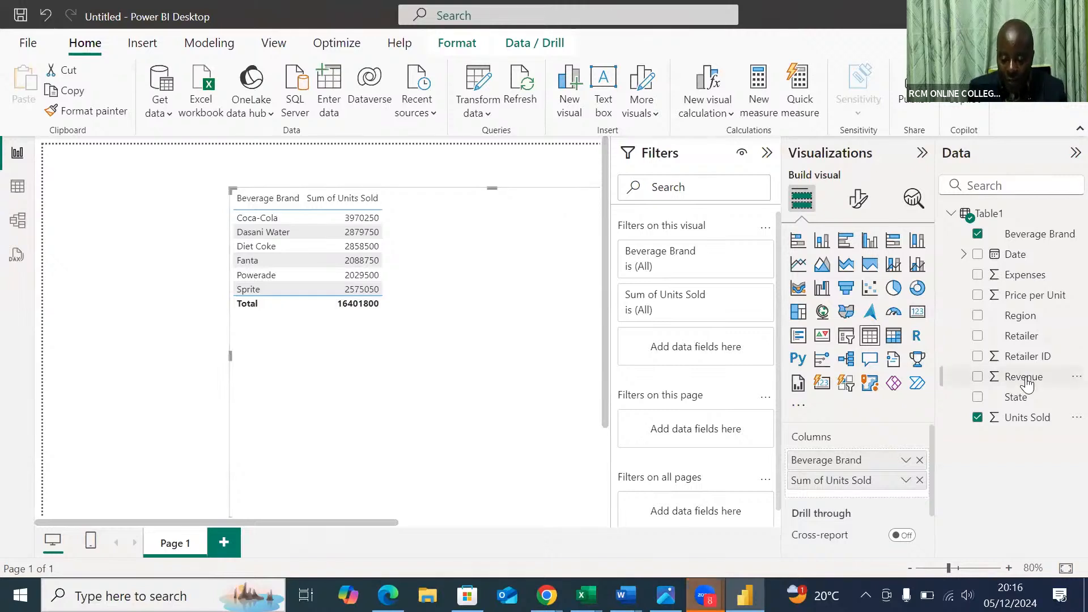
pyautogui.moveTo(1027, 384); pyautogui.dragTo(467, 229)
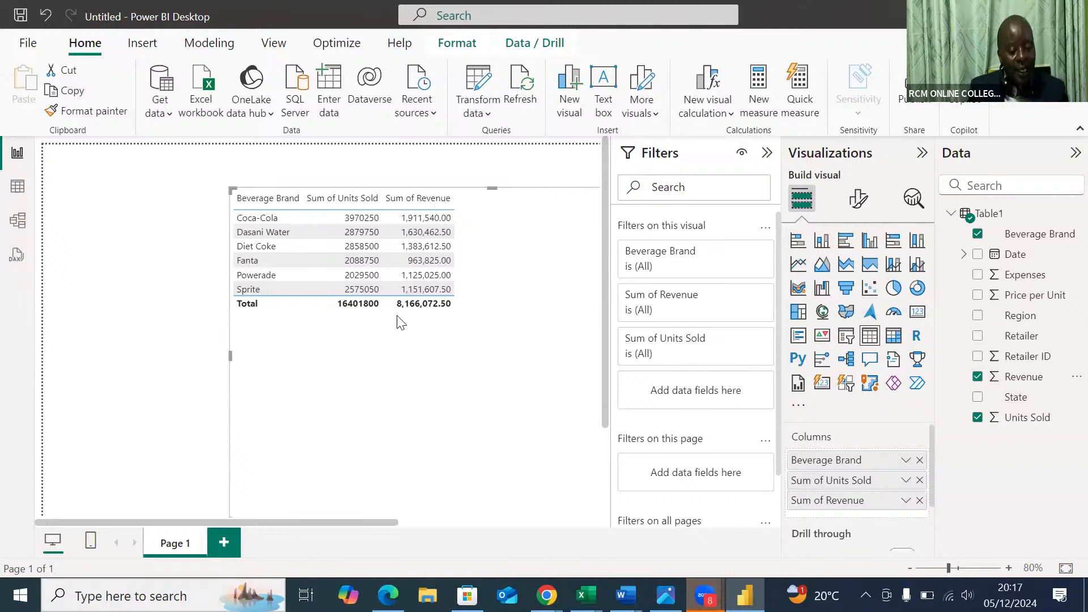